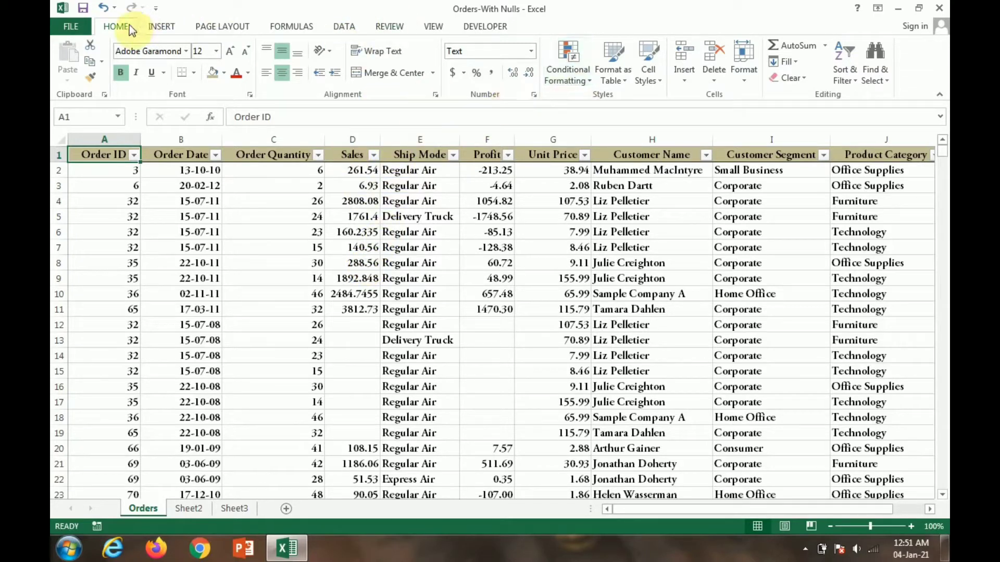
left_click(565, 77)
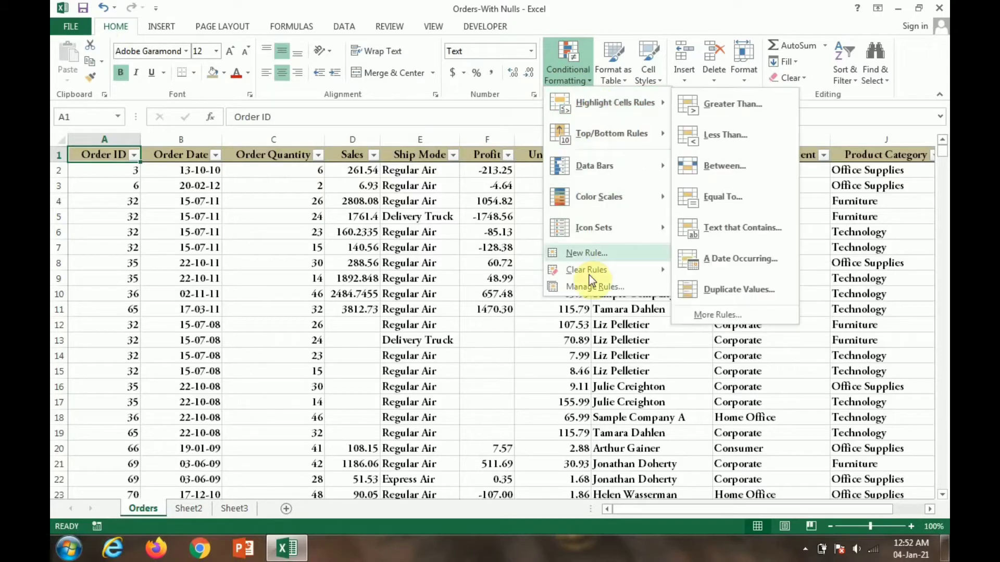
left_click(199, 163)
left_click(246, 214)
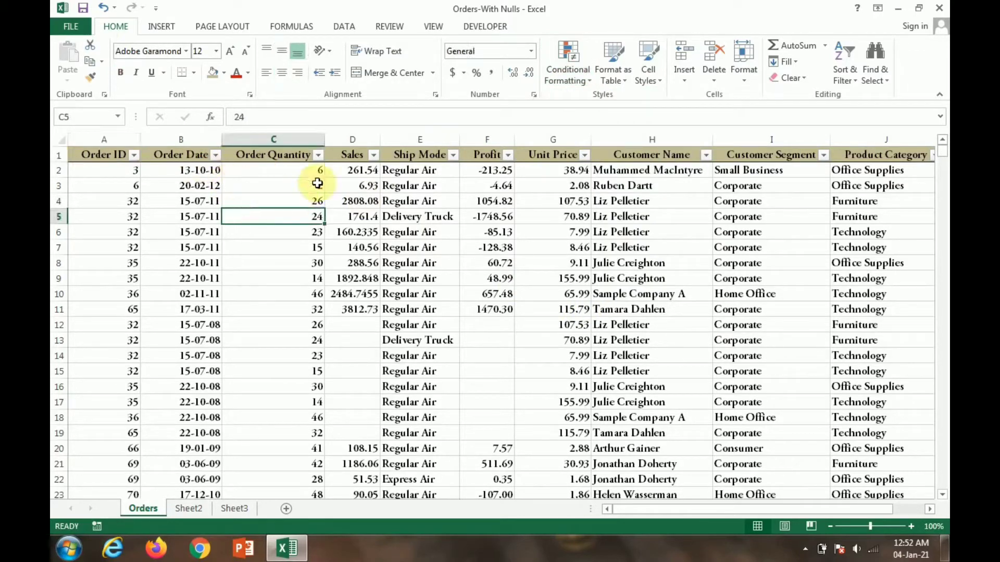
Examine the Orders table's column headers, the extent of its rows and the values in the Order Quantity column
key("Right")
key("Right")
key("Right")
key("Right")
key("Right")
key("Right")
key("Right")
key("Right")
key("Right")
key("Right")
key("Right")
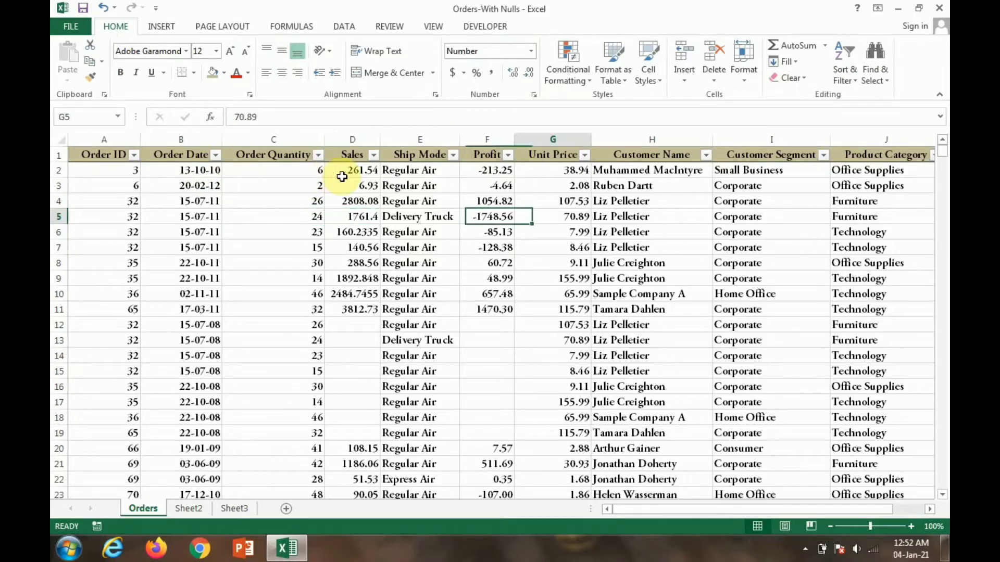
key("Home")
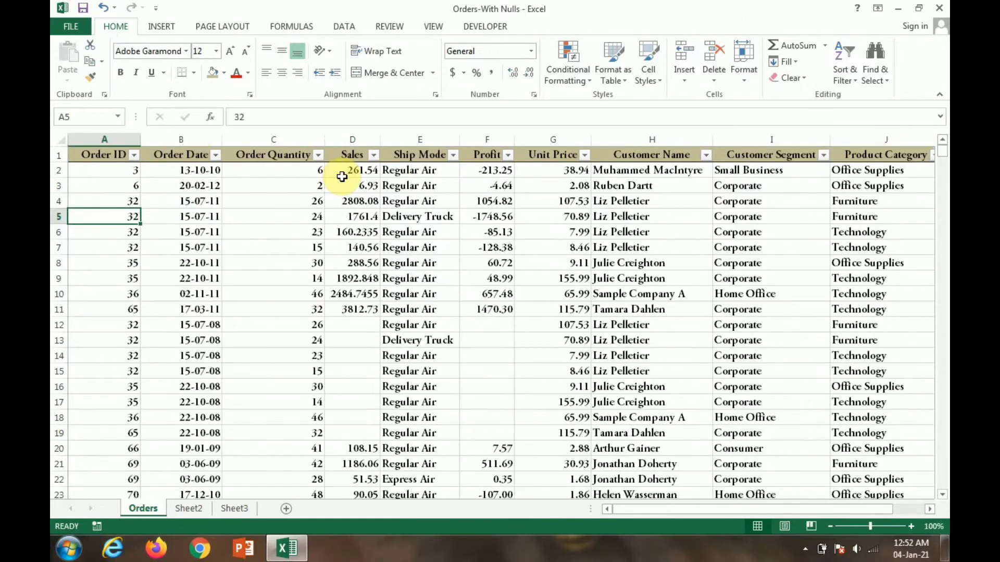
key("ctrl+shift+Down")
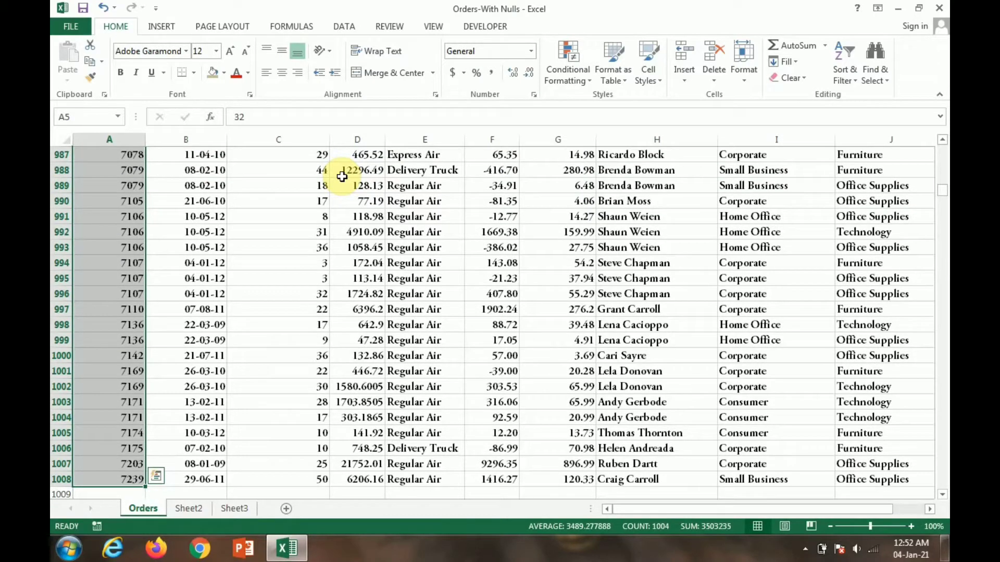
key("ctrl+shift+Up")
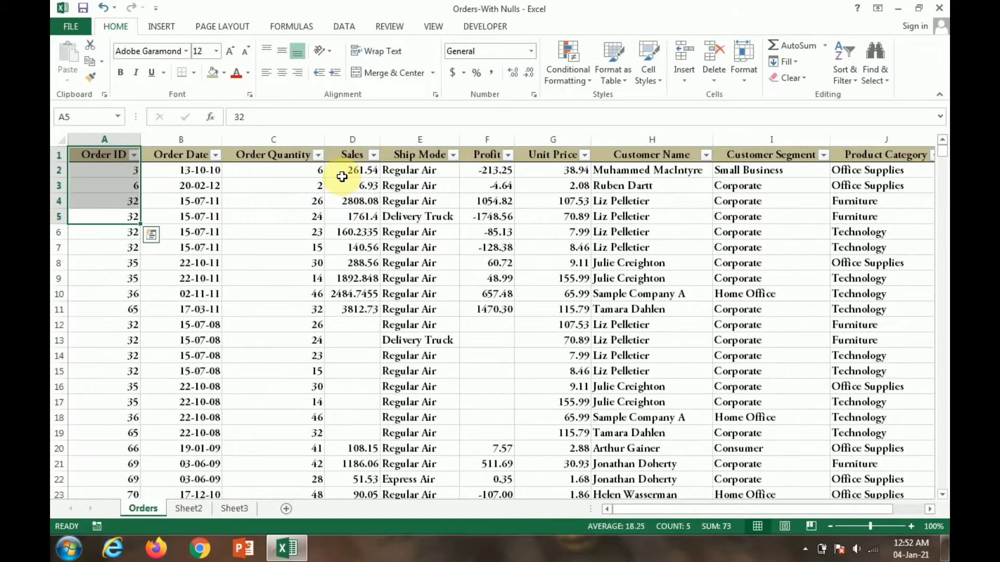
key("Right")
key("Right")
key("Up")
key("Up")
key("Up")
key("Up")
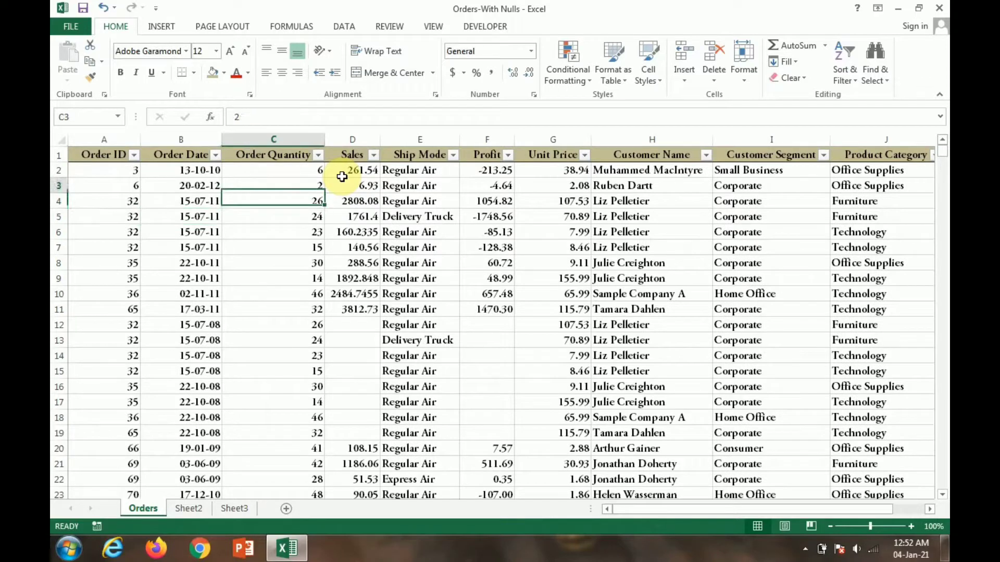
key("Left")
key("Left")
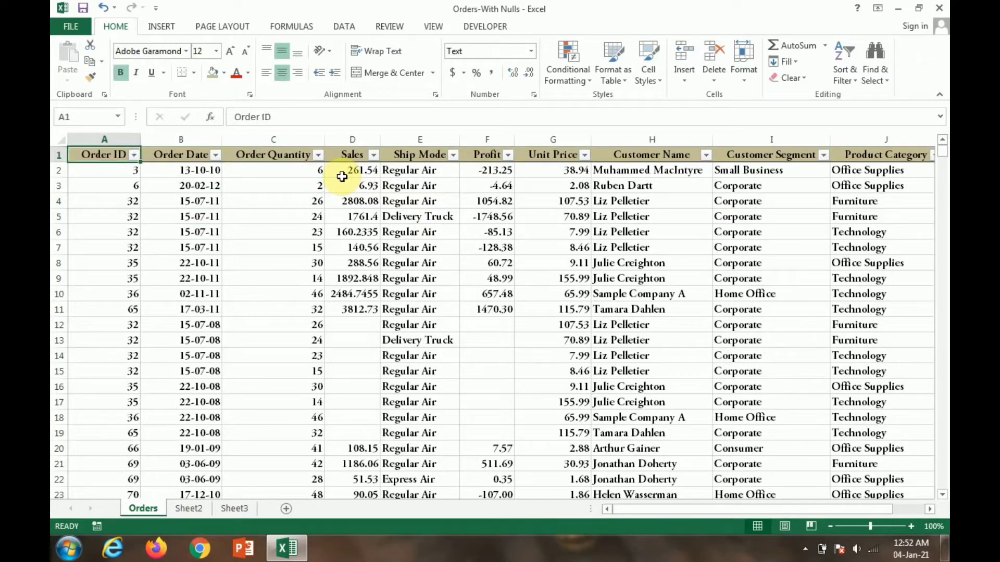
key("Right")
key("Right")
key("Right")
key("Right")
key("Right")
key("Left")
key("Left")
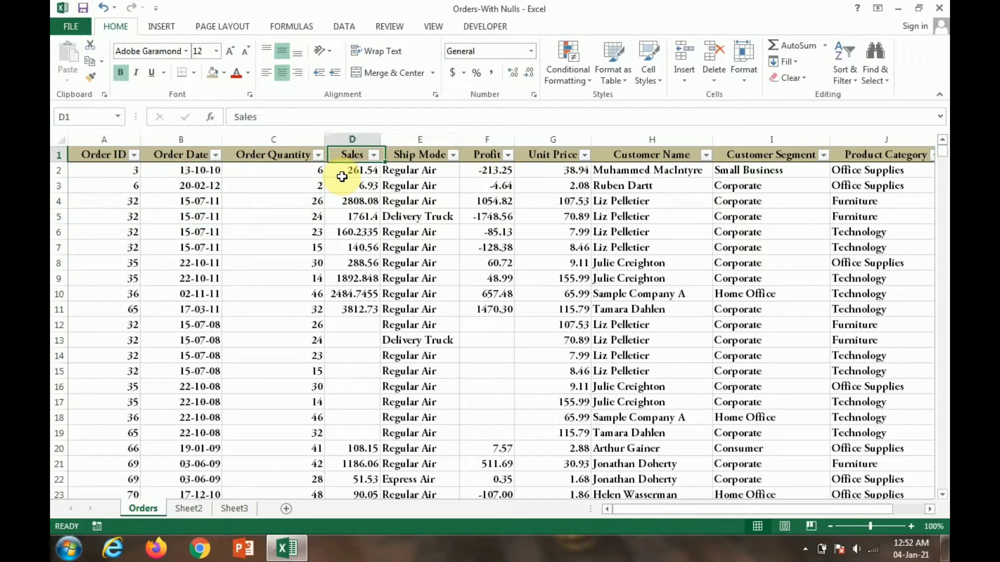
key("Left")
key("Left")
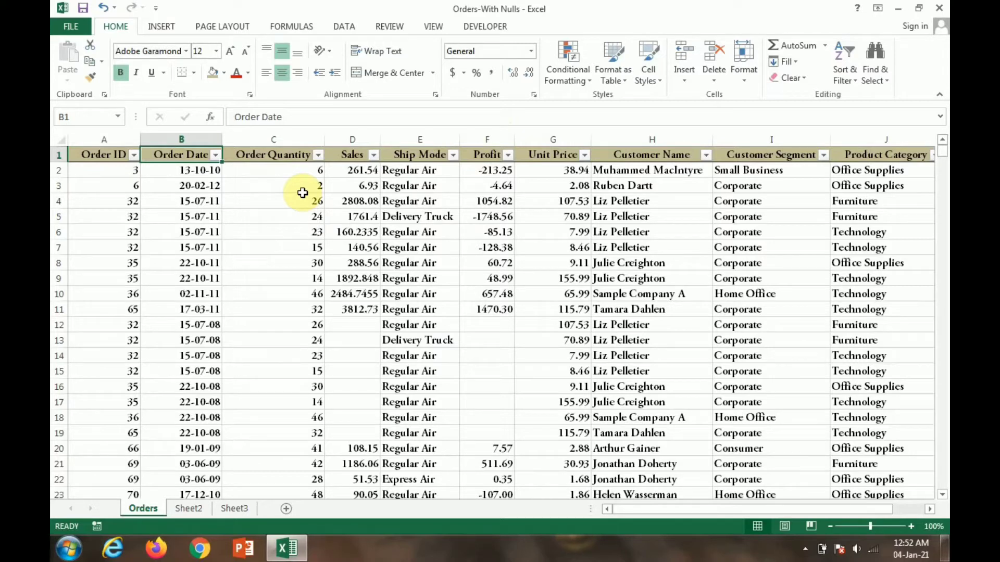
left_click(248, 161)
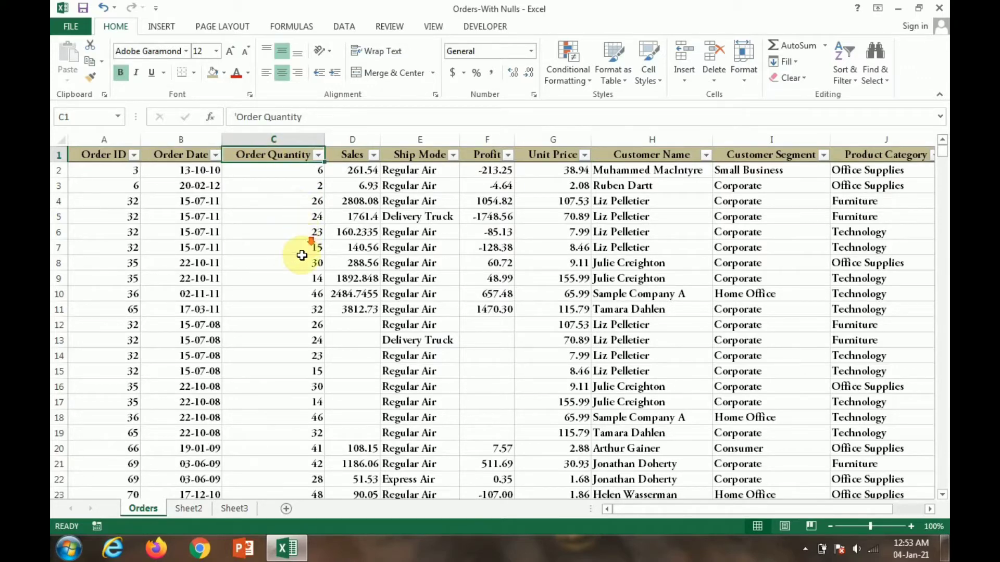
scroll(296, 210, "down", 7)
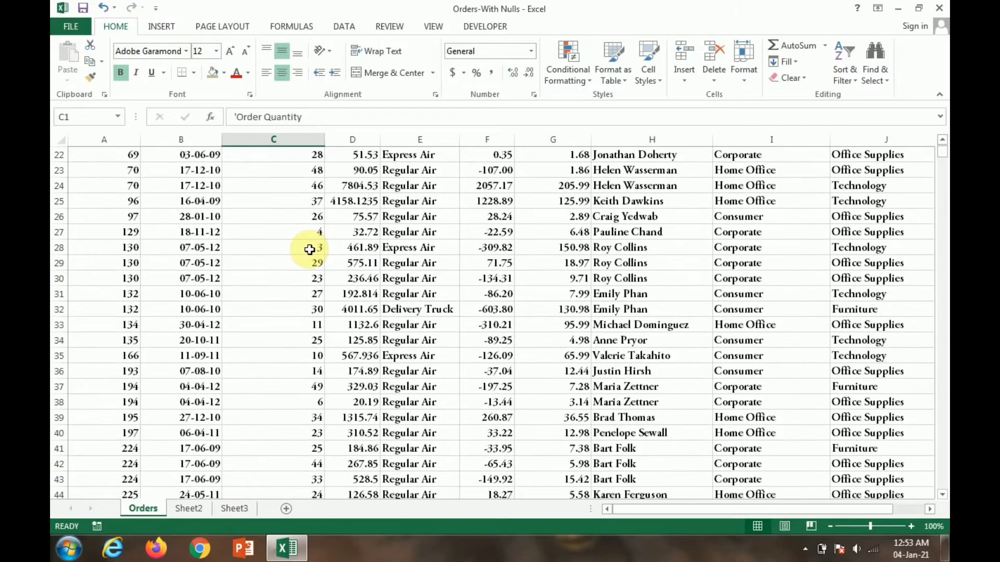
scroll(308, 248, "up", 7)
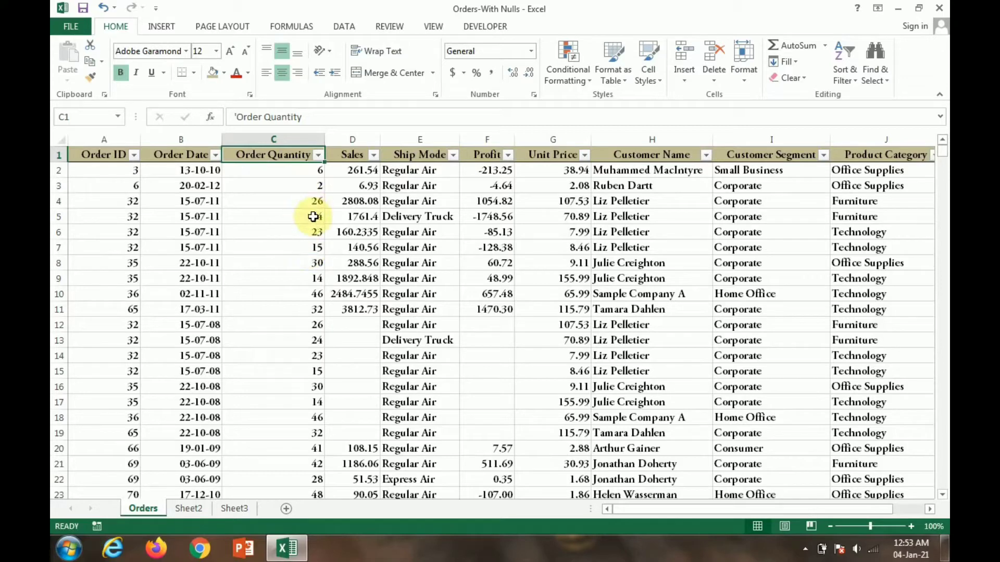
scroll(307, 217, "down", 3)
scroll(312, 208, "up", 3)
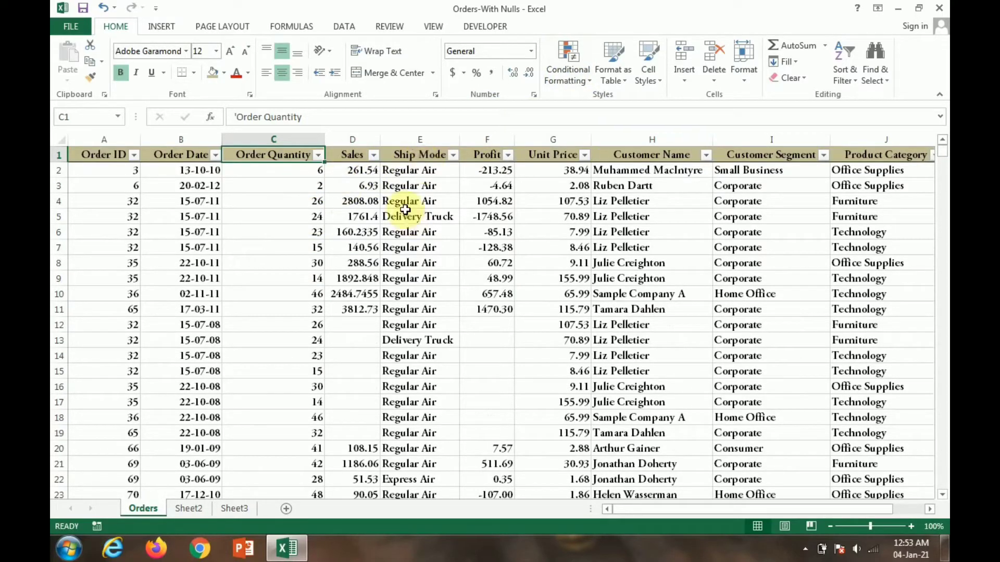
Add a Less Than conditional formatting rule to Order Quantity cells C2:C1008, highlighting values below 20 with Light Red Fill with Dark Red Text
left_click(297, 173)
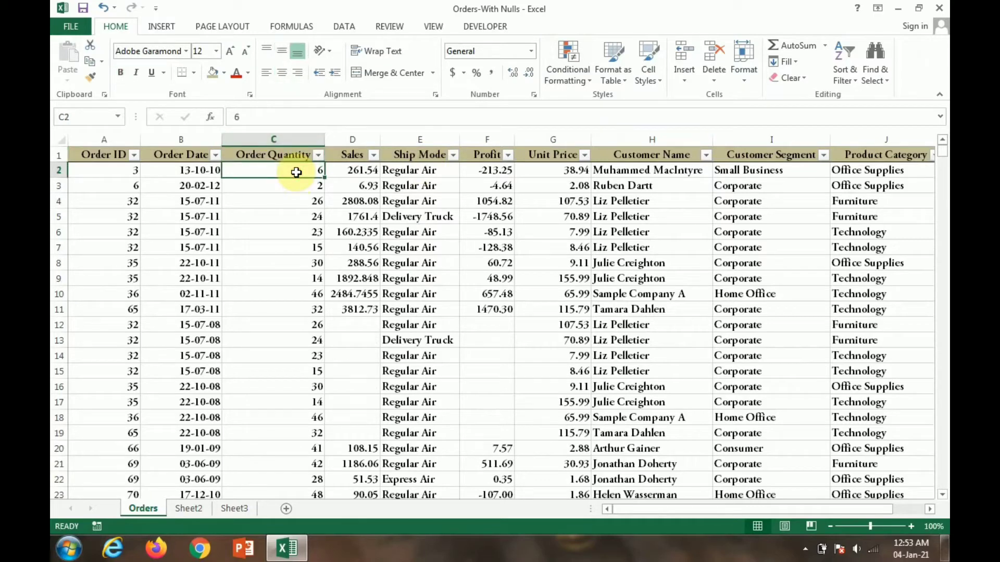
key("ctrl+shift+Down")
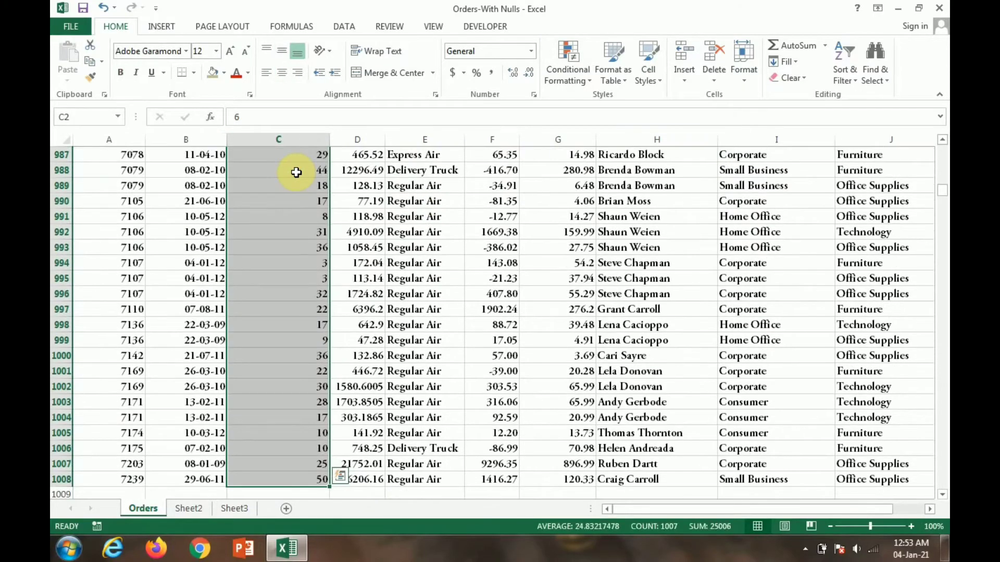
left_click(577, 77)
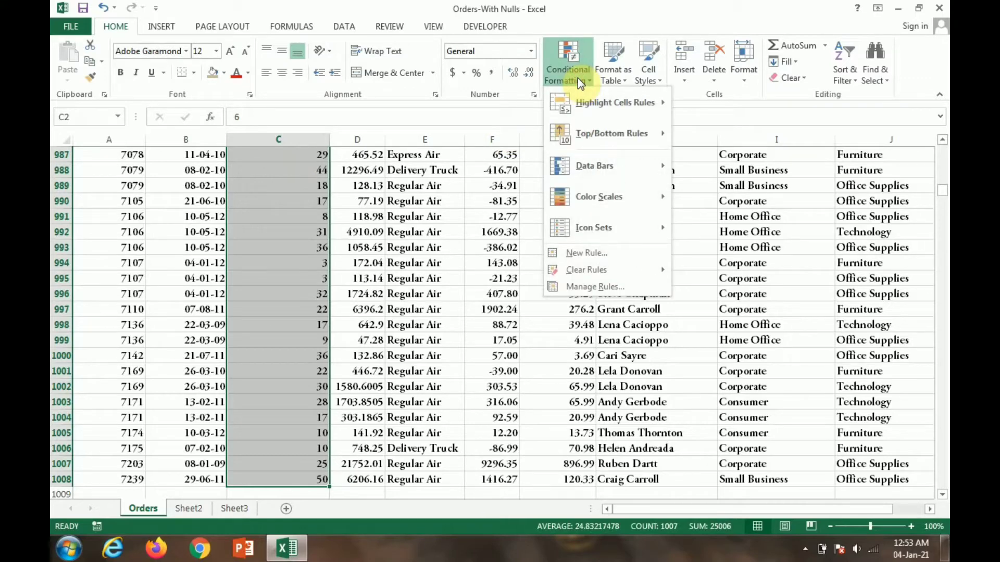
mouse_move(575, 101)
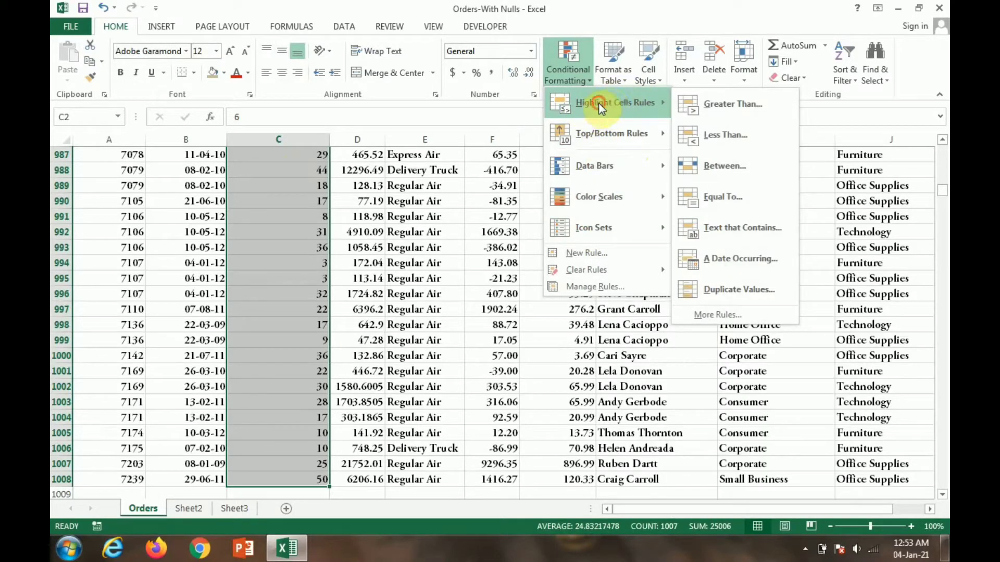
left_click(730, 130)
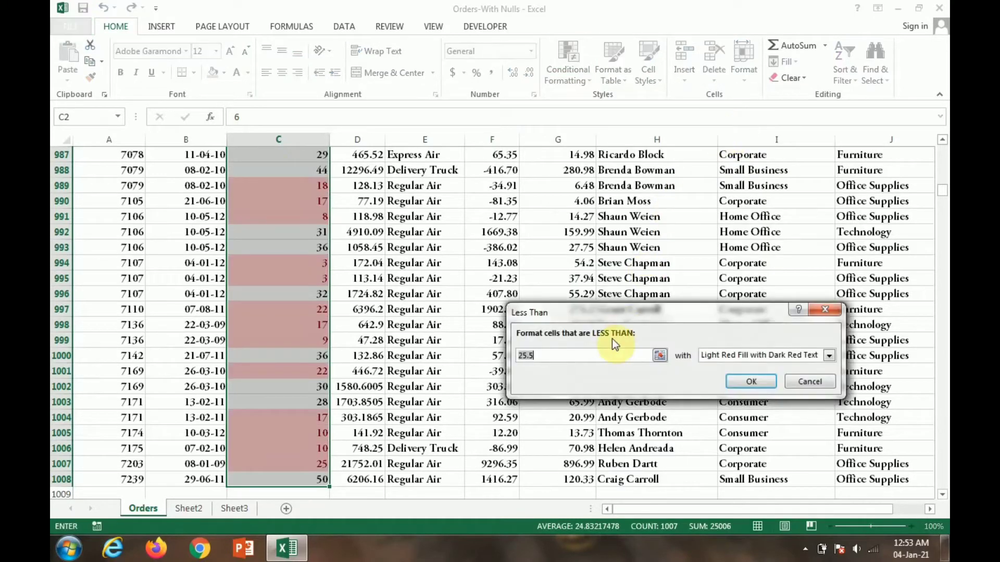
left_click(607, 352)
key("BackSpace")
key("BackSpace")
key("BackSpace")
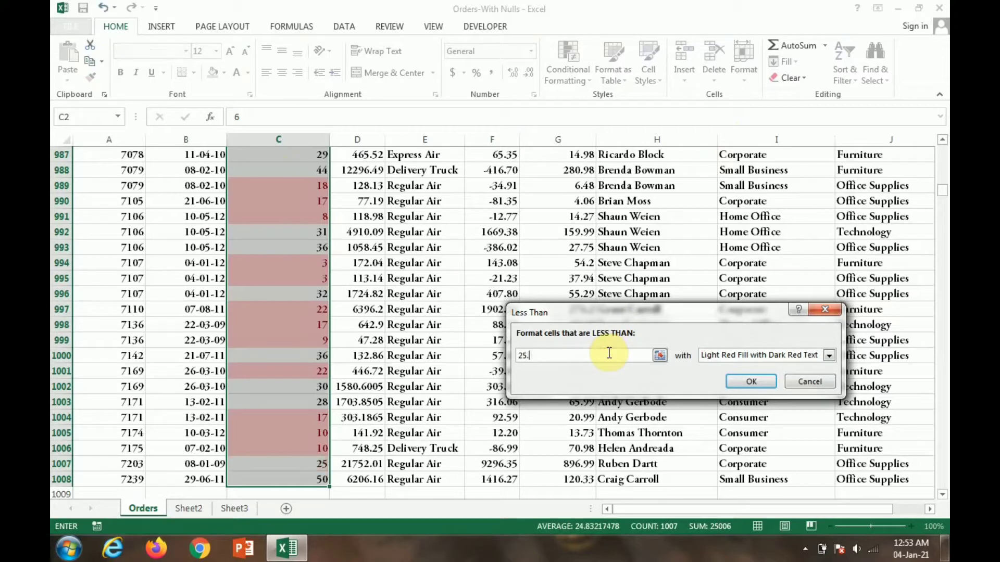
type("0")
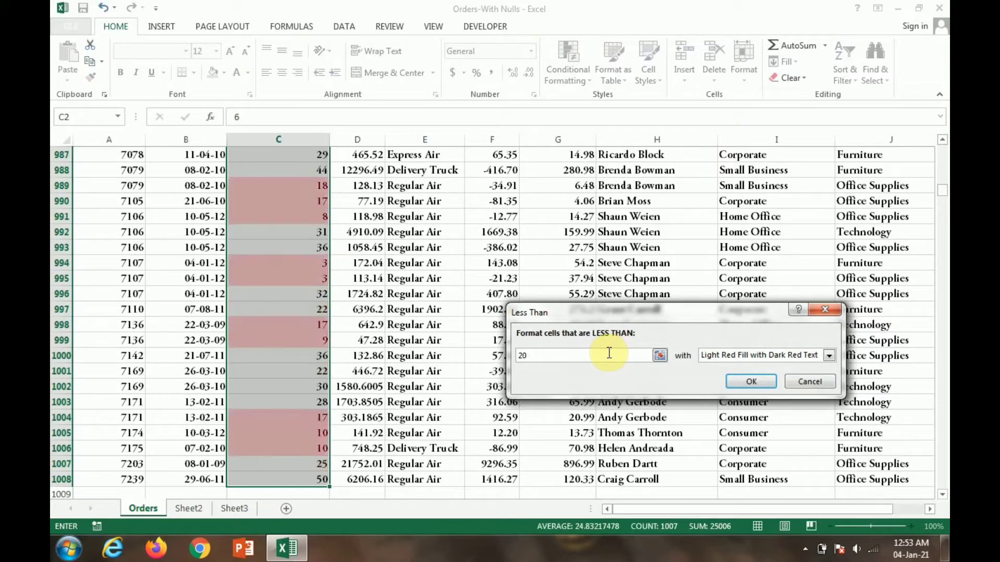
left_click(828, 356)
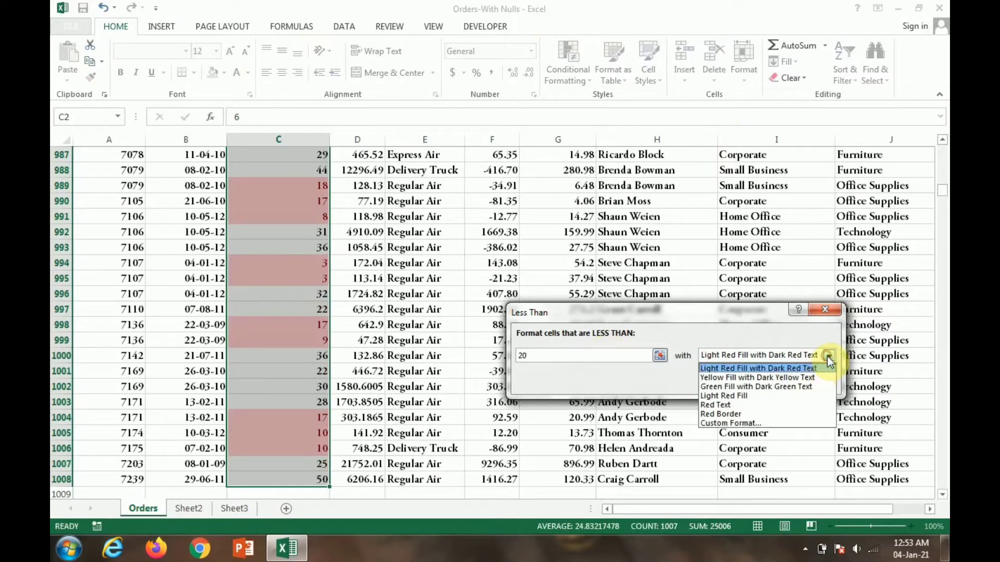
left_click(777, 367)
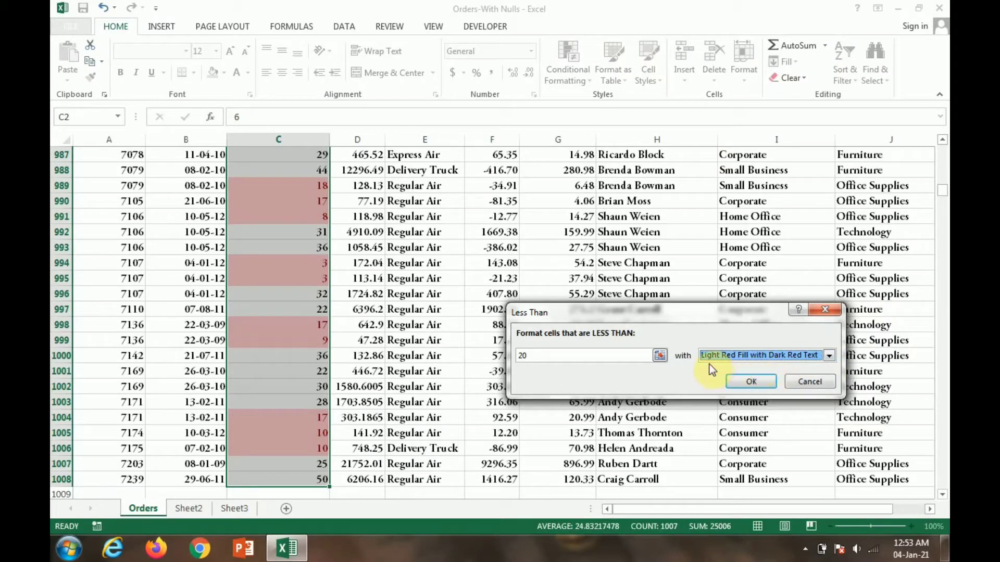
left_click(760, 380)
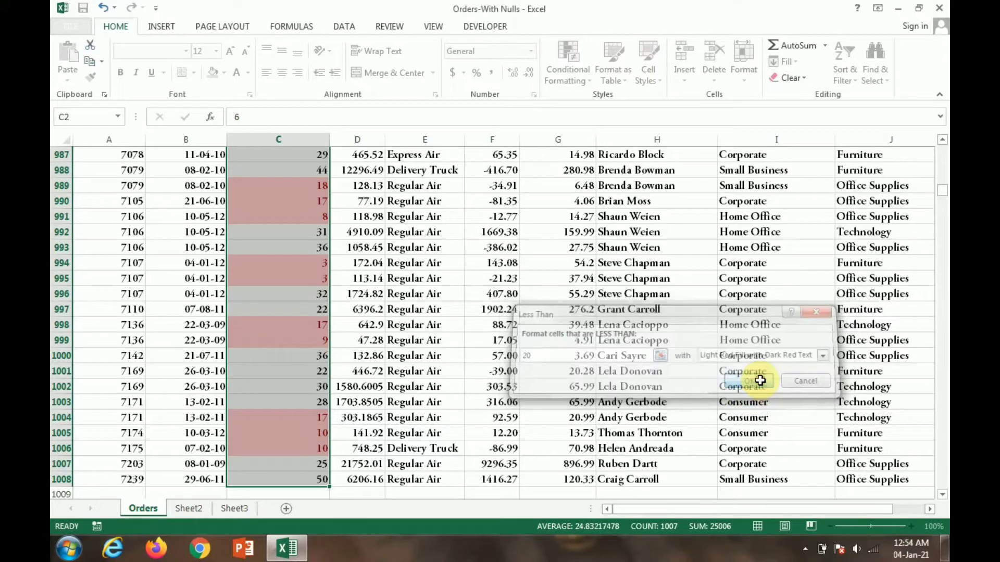
Look through the Order Quantity column to check which cells the less-than-20 rule highlights
key("Down")
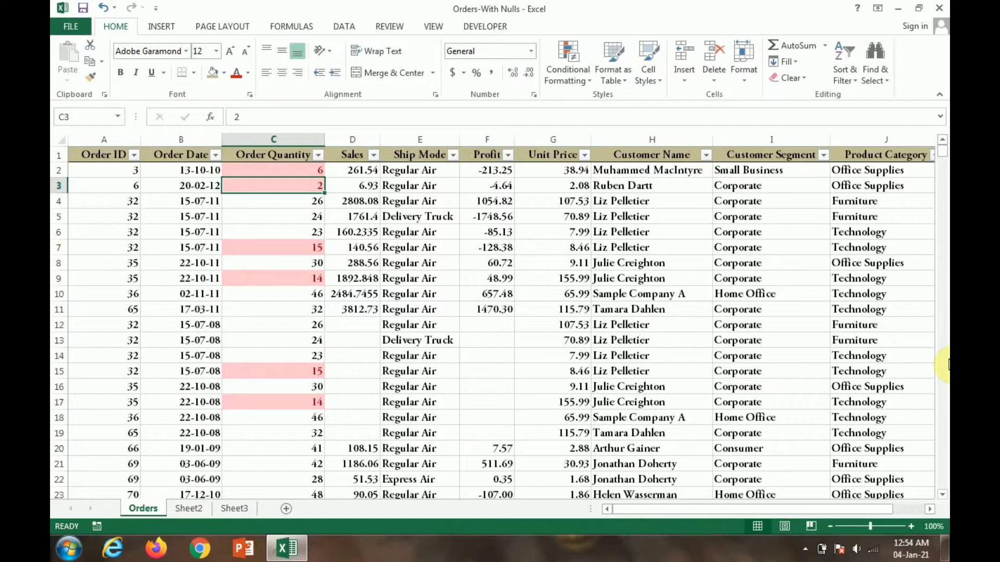
key("Down")
key("Down")
key("Down")
key("Down")
key("Down")
key("Down")
key("Down")
key("Down")
key("Down")
key("Down")
key("Down")
key("Down")
key("Down")
key("Down")
key("Down")
key("Down")
key("Down")
key("Down")
key("Down")
key("Down")
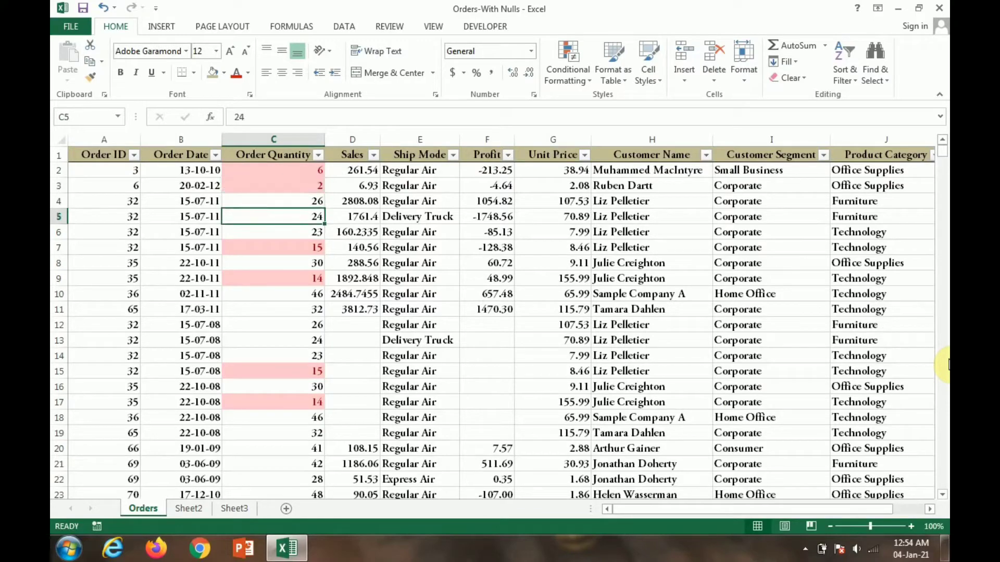
key("Down")
key("Down")
key("Down")
key("Down")
key("Down")
key("Down")
key("Down")
key("Down")
key("Down")
key("Down")
key("Down")
key("Down")
key("Down")
key("Down")
key("Down")
key("Down")
key("Down")
key("Down")
key("Down")
key("Down")
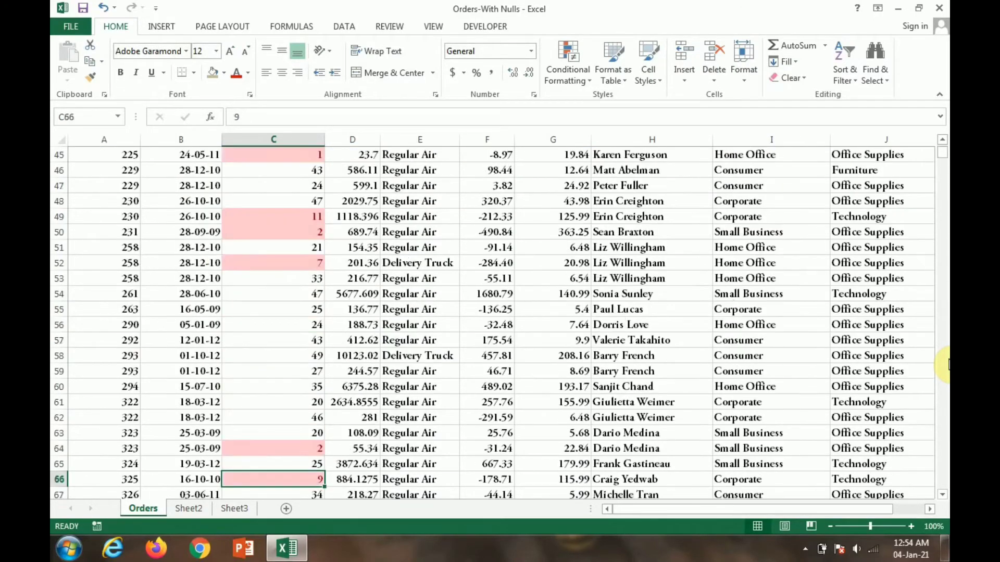
key("Down")
key("Down")
key("Down")
key("Down")
key("Down")
key("Down")
key("Down")
key("Down")
key("Down")
key("Down")
key("Down")
key("Down")
key("Down")
key("Down")
key("Down")
key("Down")
key("Down")
key("Down")
key("Down")
key("Down")
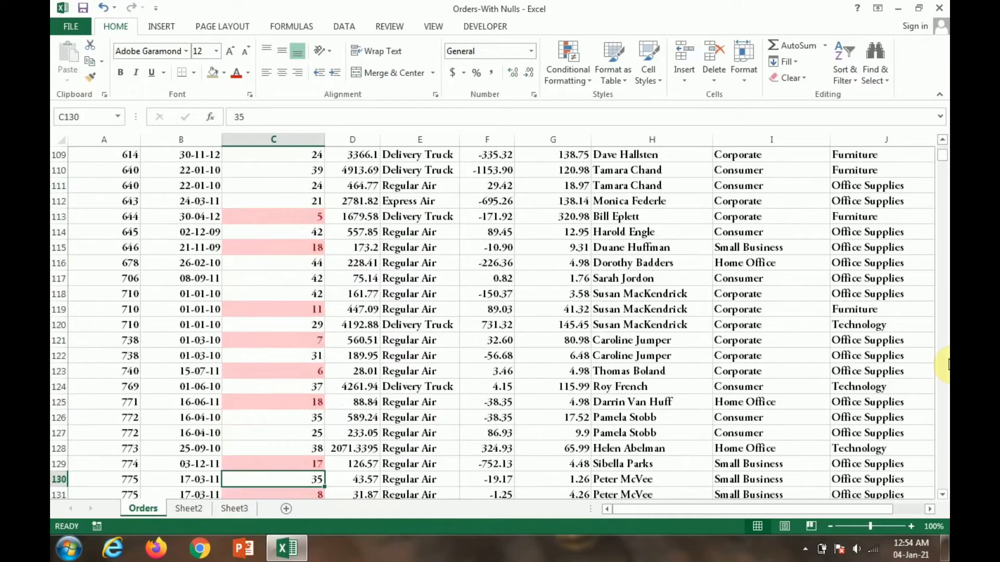
key("Up")
key("Up")
key("Up")
key("Up")
key("Up")
key("Up")
key("Up")
key("Up")
key("Up")
key("Up")
key("Up")
key("Up")
key("Up")
key("Up")
key("Up")
key("Up")
key("Up")
key("Up")
key("Up")
key("Up")
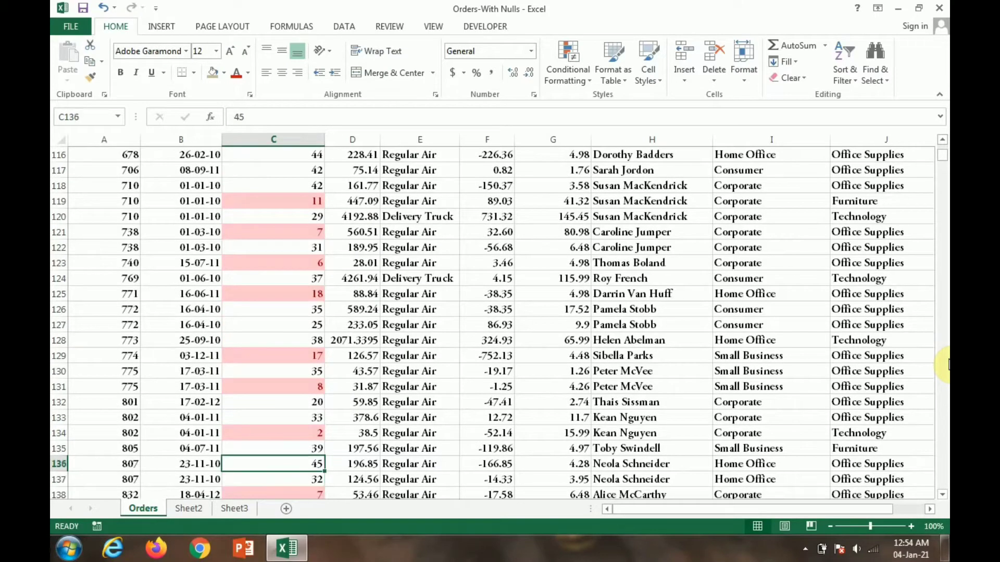
key("Up")
key("Up")
key("Up")
key("Up")
key("Up")
key("Up")
key("Up")
key("Up")
key("Up")
key("Up")
key("Up")
key("Up")
key("Up")
key("Up")
key("Up")
key("Up")
key("Up")
key("Up")
key("Up")
key("Up")
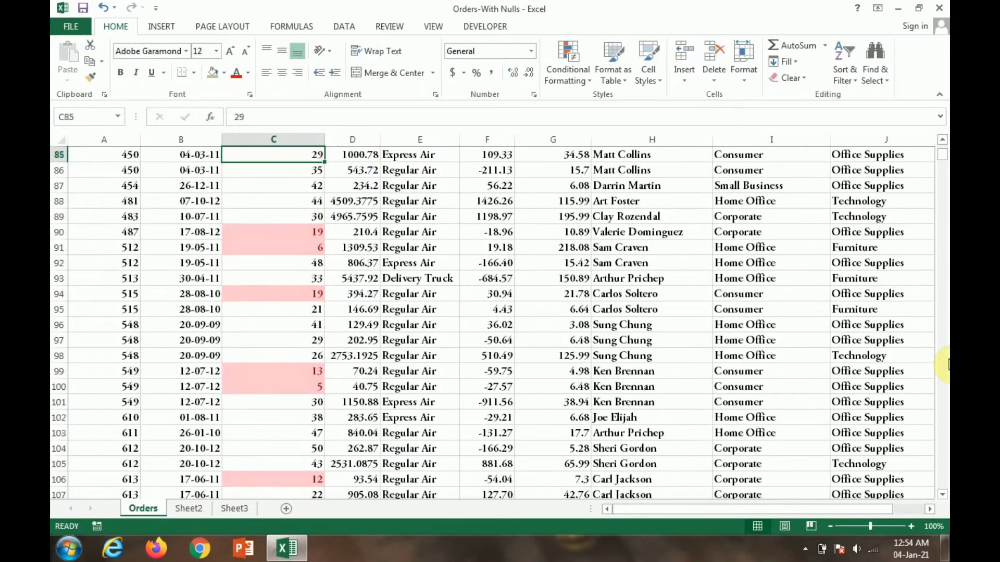
Review the highlighted Order Quantity cells from row 85 back up to the first data row
key("Up")
key("Up")
key("Up")
key("Up")
key("Up")
key("Up")
key("Up")
key("Up")
key("Up")
key("Up")
key("Up")
key("Up")
key("Up")
key("Up")
key("Up")
key("Up")
key("Up")
key("Up")
key("Up")
key("Up")
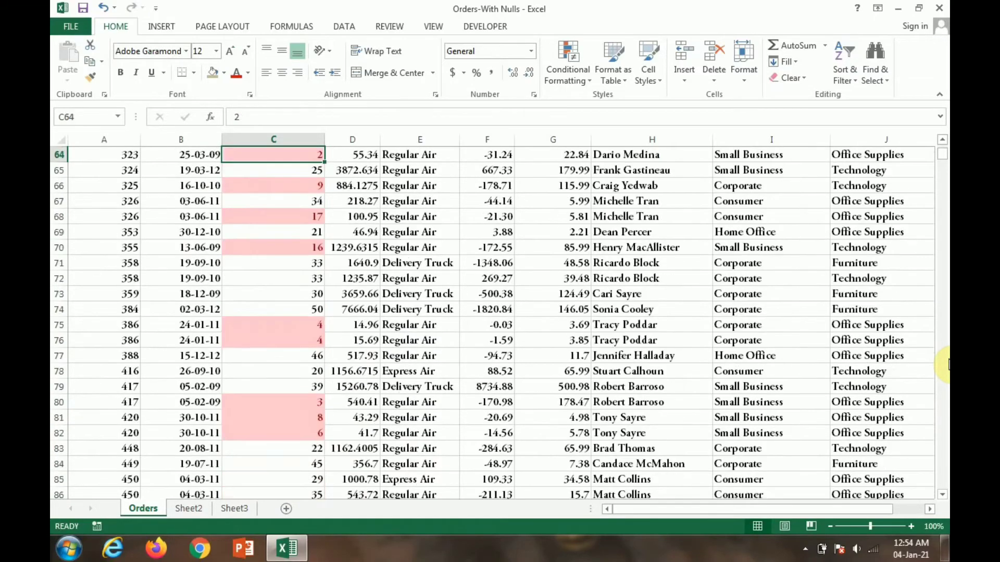
key("Up")
key("Up")
key("Up")
key("Up")
key("Up")
key("Up")
key("Up")
key("Up")
key("Up")
key("Up")
key("Up")
key("Up")
key("Up")
key("Up")
key("Up")
key("Up")
key("Up")
key("Up")
key("Up")
key("Up")
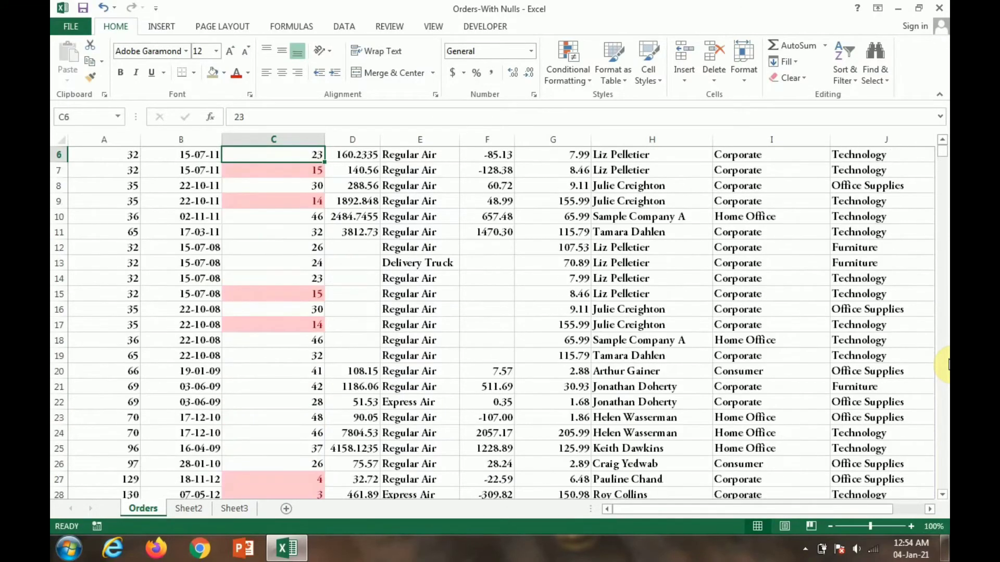
key("Down")
key("Up")
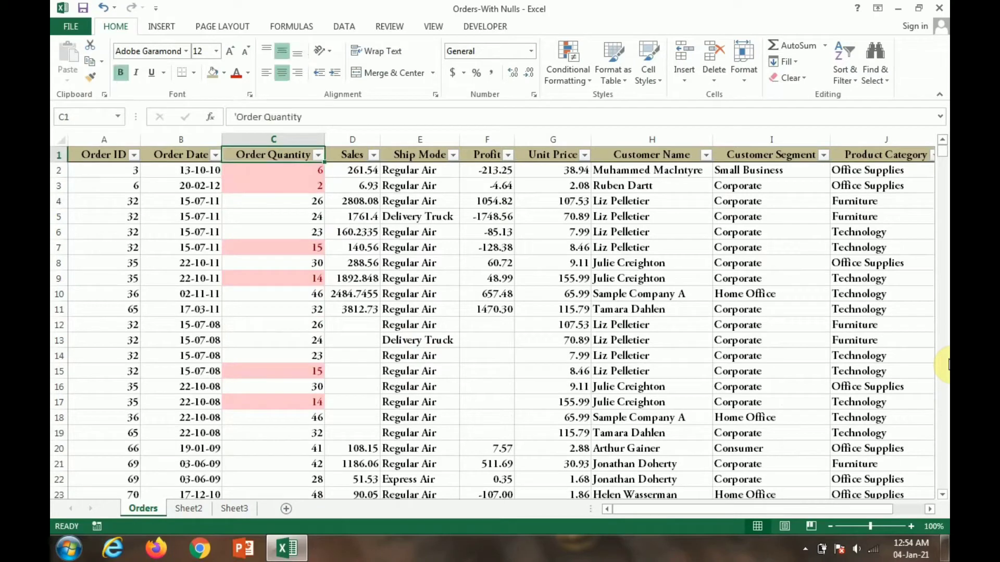
key("Down")
key("Up")
key("Down")
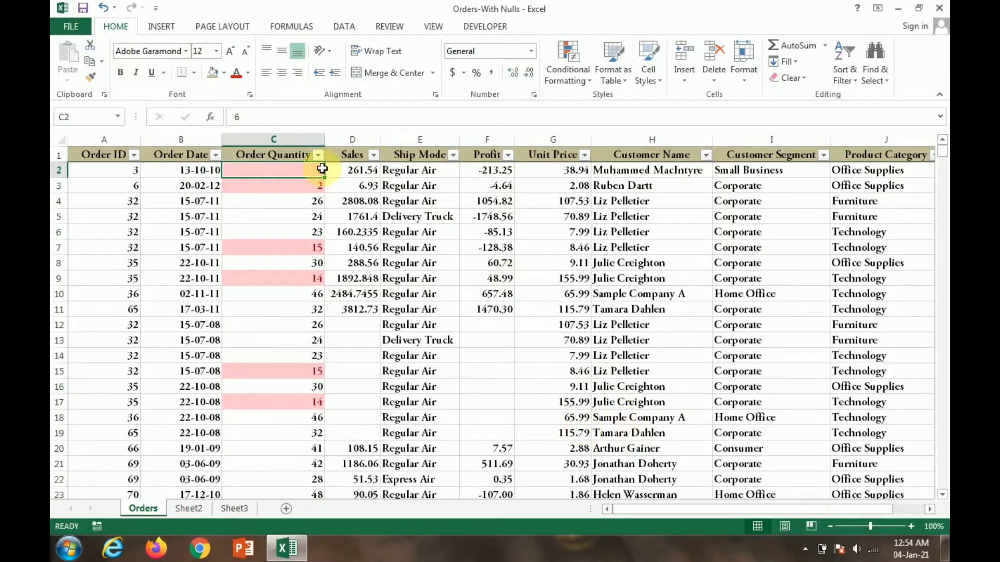
left_click(352, 168)
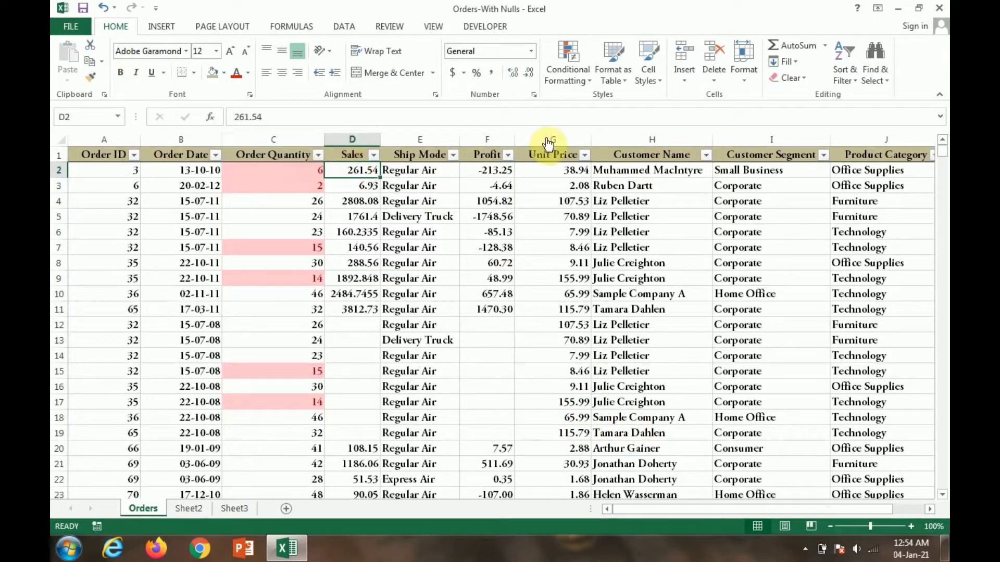
left_click(574, 75)
mouse_move(612, 101)
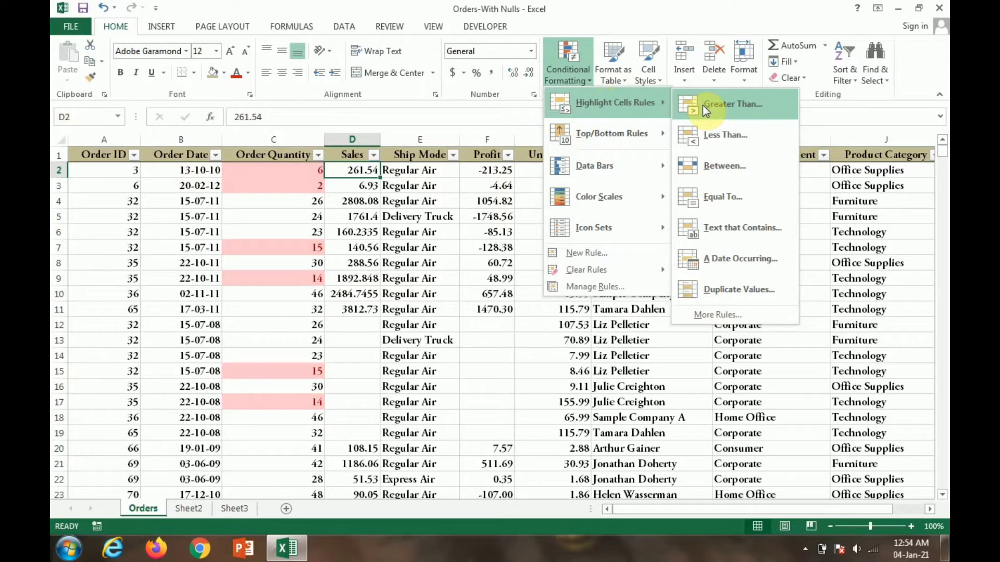
mouse_move(637, 136)
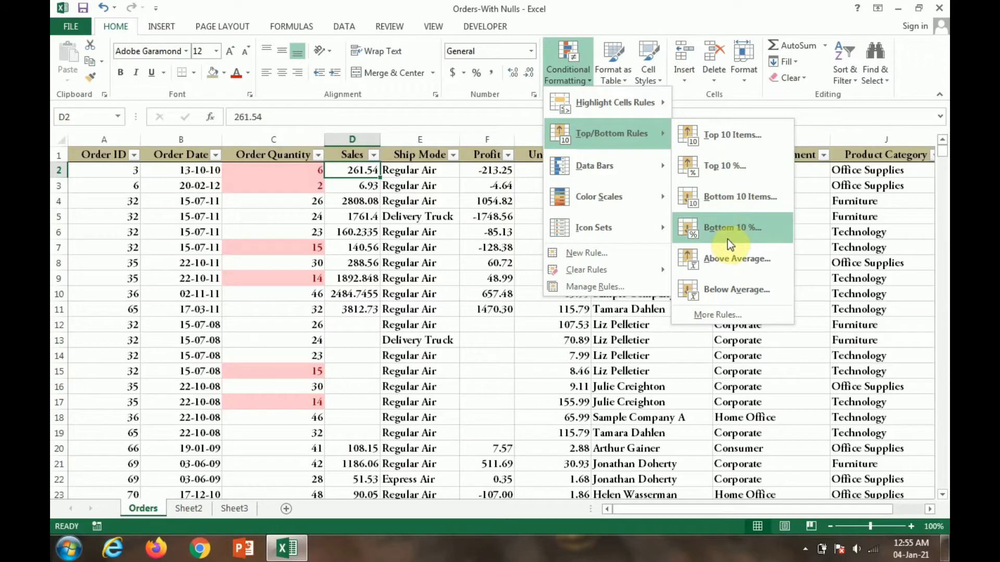
left_click(729, 167)
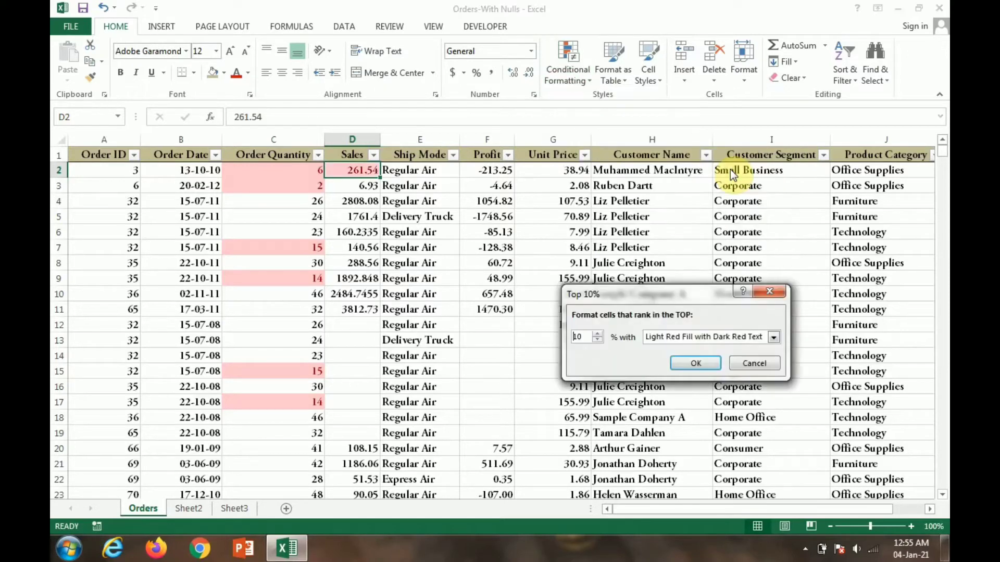
left_click(774, 338)
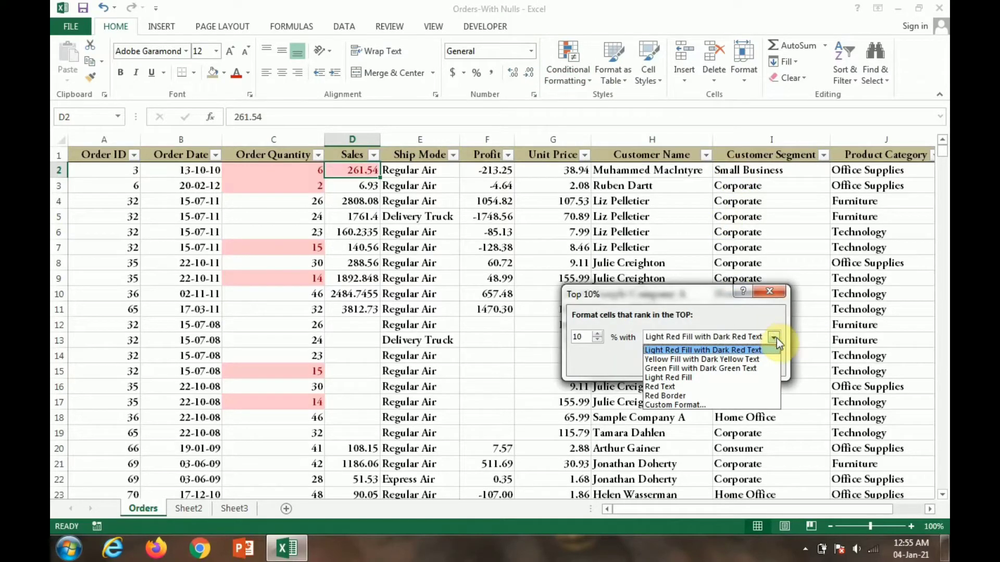
left_click(770, 291)
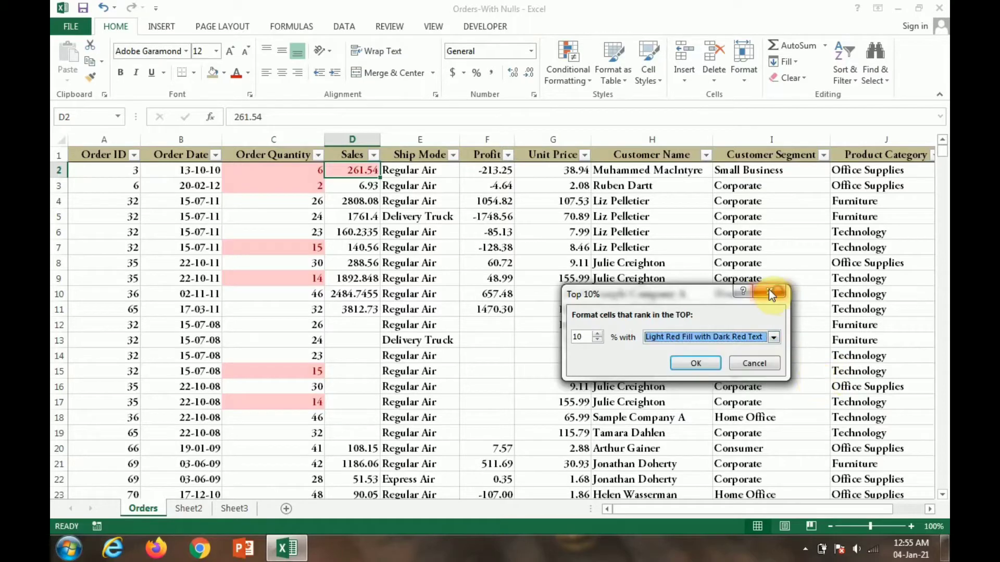
left_click(754, 363)
left_click_drag(650, 231, 586, 278)
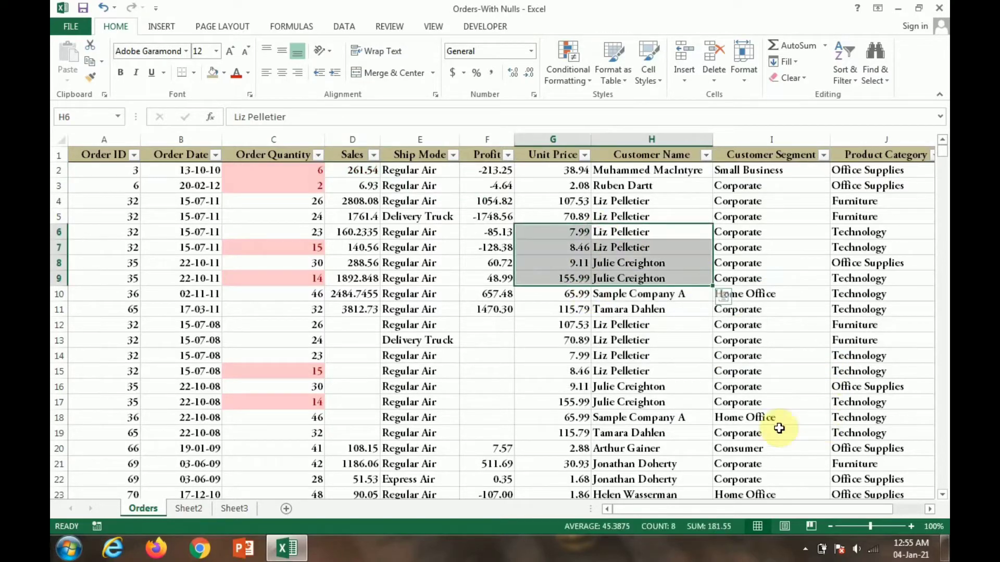
Add a Top 10% conditional formatting rule to Sales cells D2:D1008, set to the top 30% with Green Fill with Dark Green Text
left_click(354, 169)
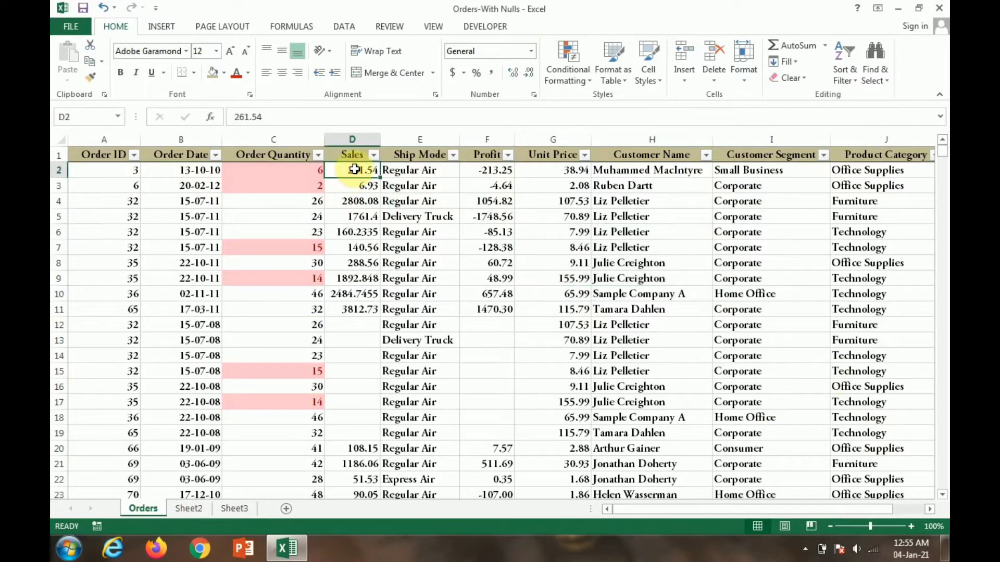
key("ctrl+shift+Down")
key("ctrl+shift+Down")
key("ctrl+shift+Down")
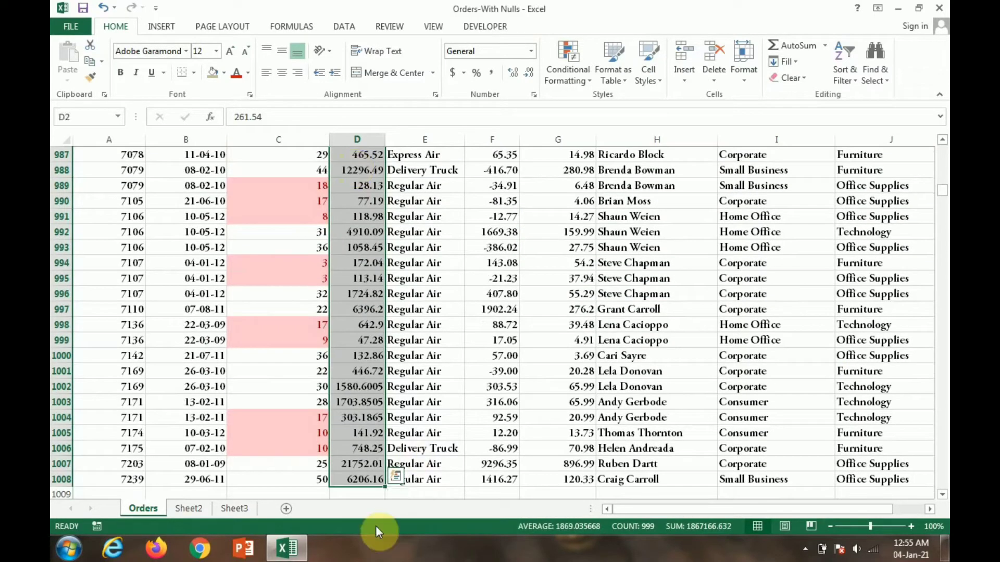
left_click(570, 72)
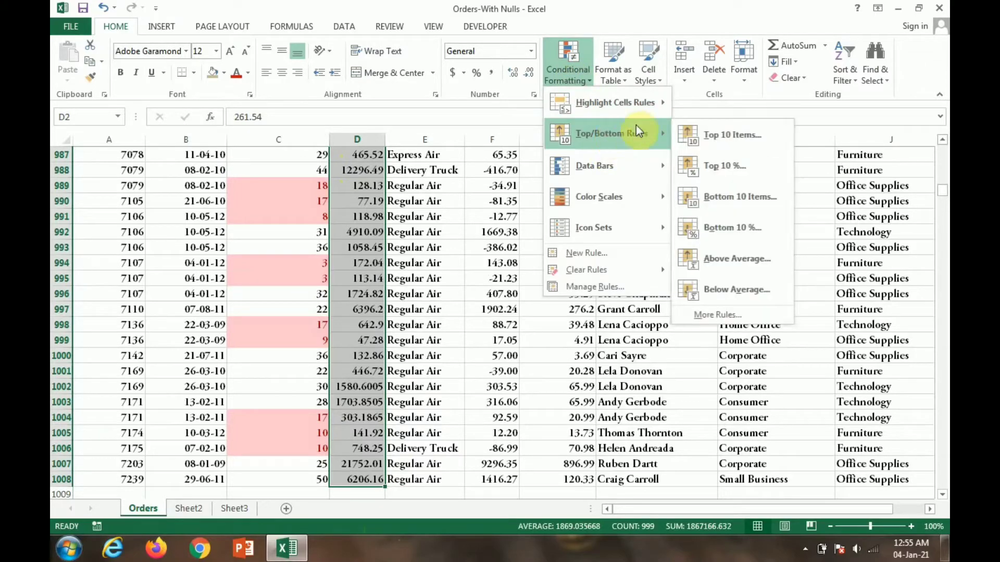
left_click(738, 170)
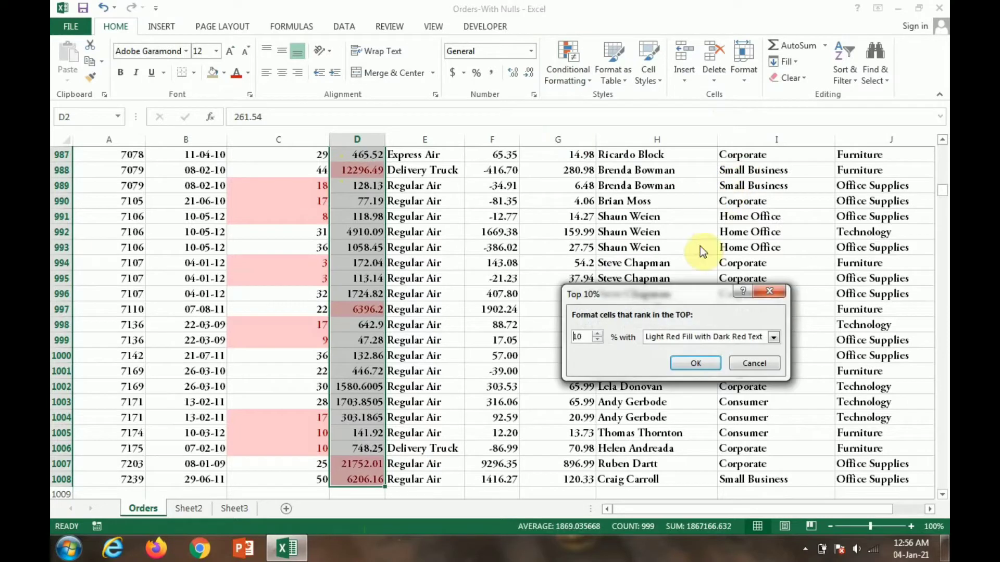
left_click(598, 333)
left_click(598, 333)
left_click(597, 333)
left_click(598, 333)
left_click(598, 333)
left_click(597, 333)
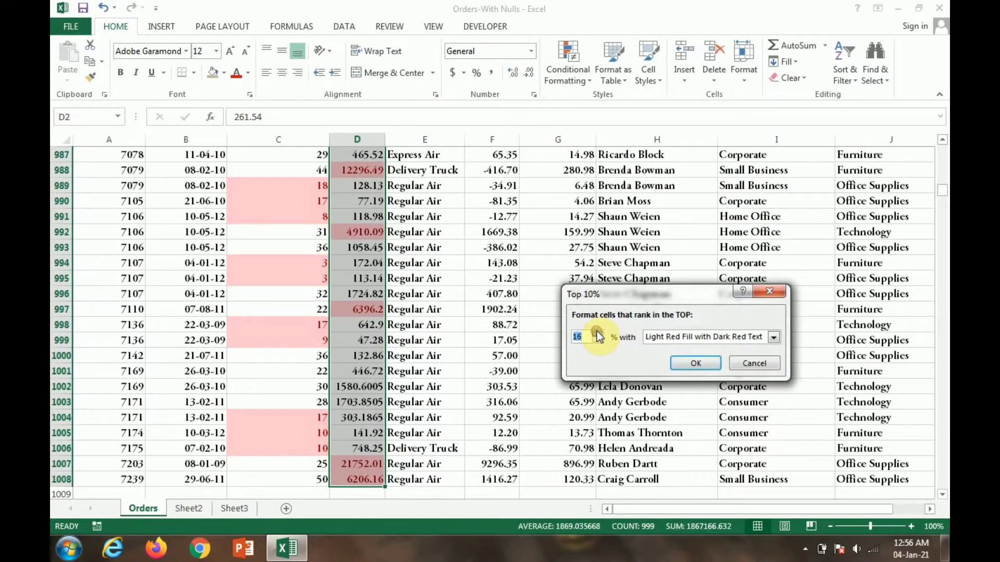
left_click(597, 332)
left_click(598, 332)
left_click(598, 333)
left_click(598, 332)
left_click(598, 332)
left_click(597, 333)
left_click(598, 332)
left_click(598, 333)
left_click(597, 332)
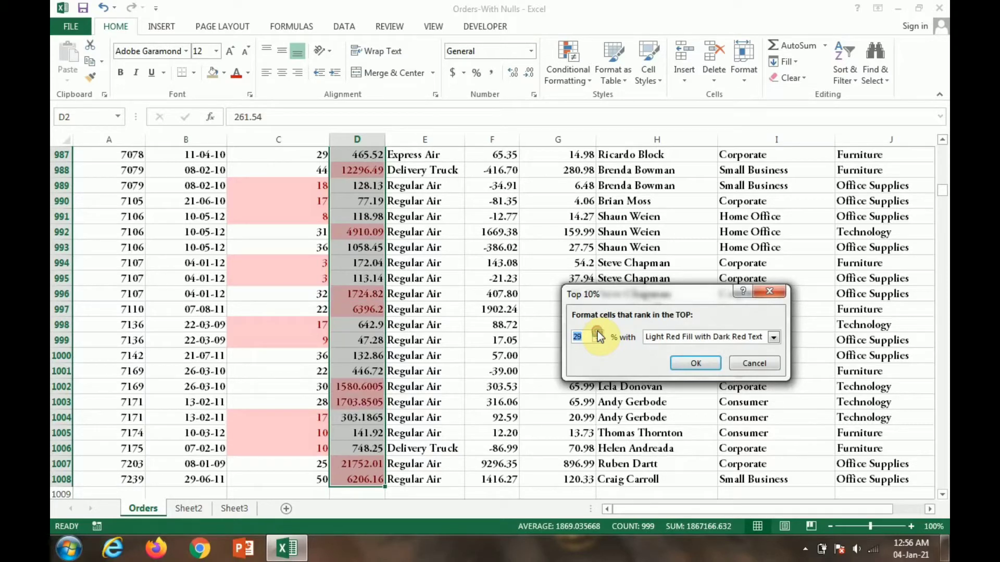
left_click(598, 332)
left_click(774, 337)
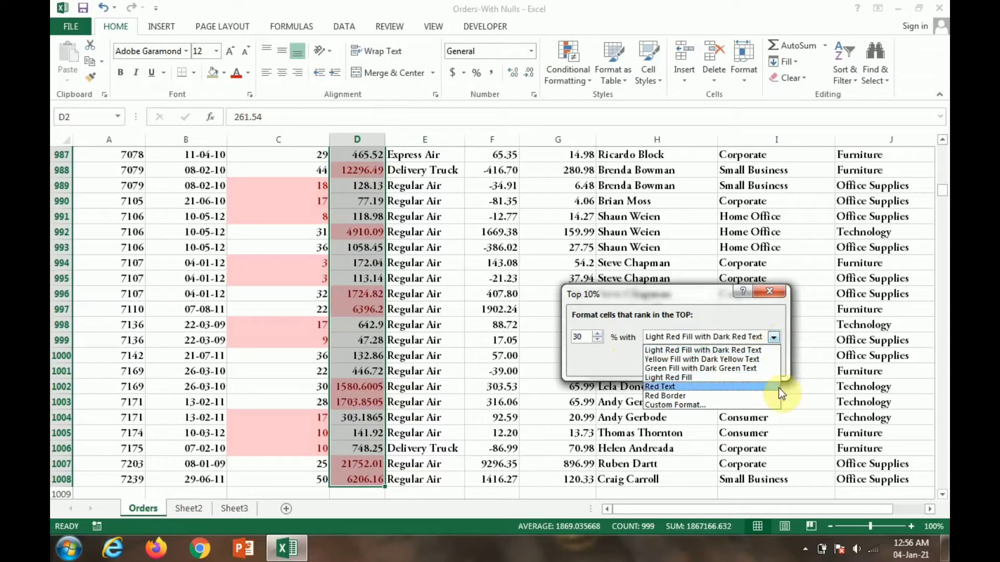
left_click(728, 371)
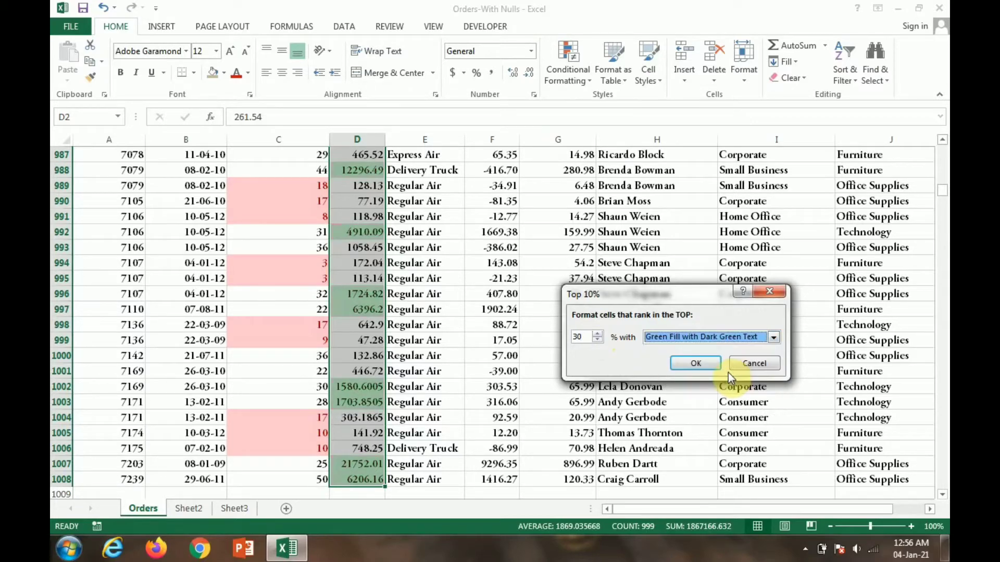
left_click(697, 363)
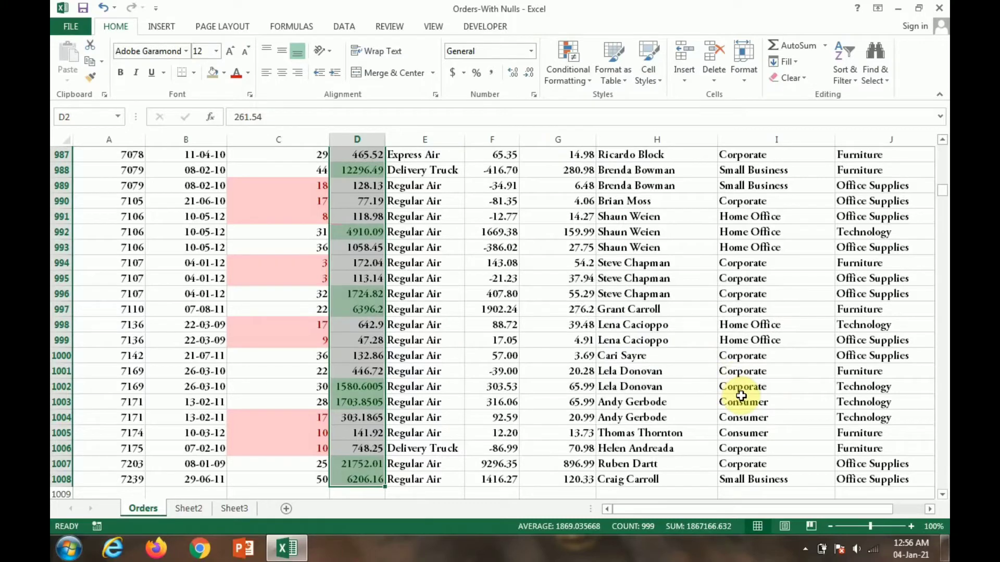
Look down the Sales column from its header to row 119 to check which cells the top 30% rule highlights
key("Up")
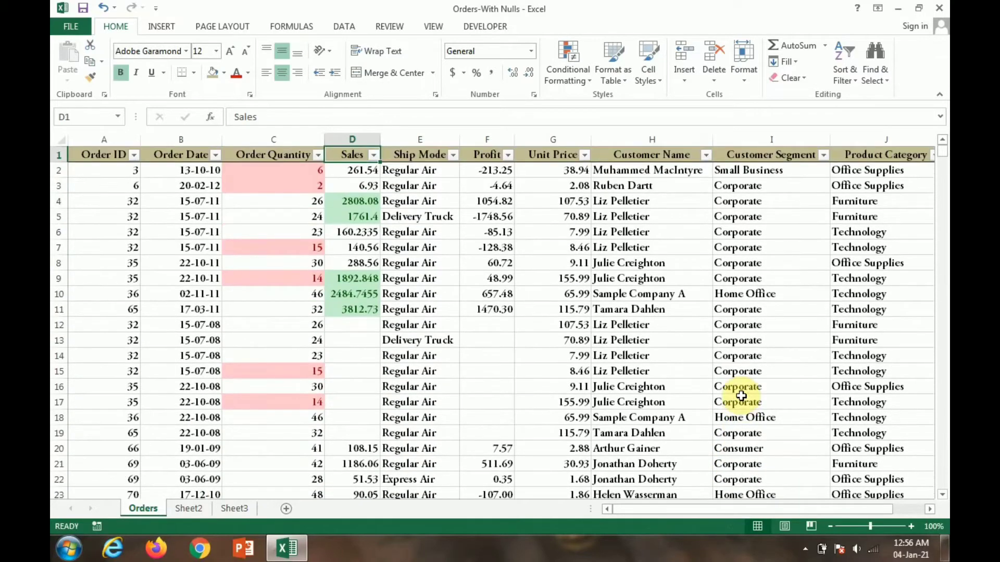
key("Down")
key("Down")
key("Down")
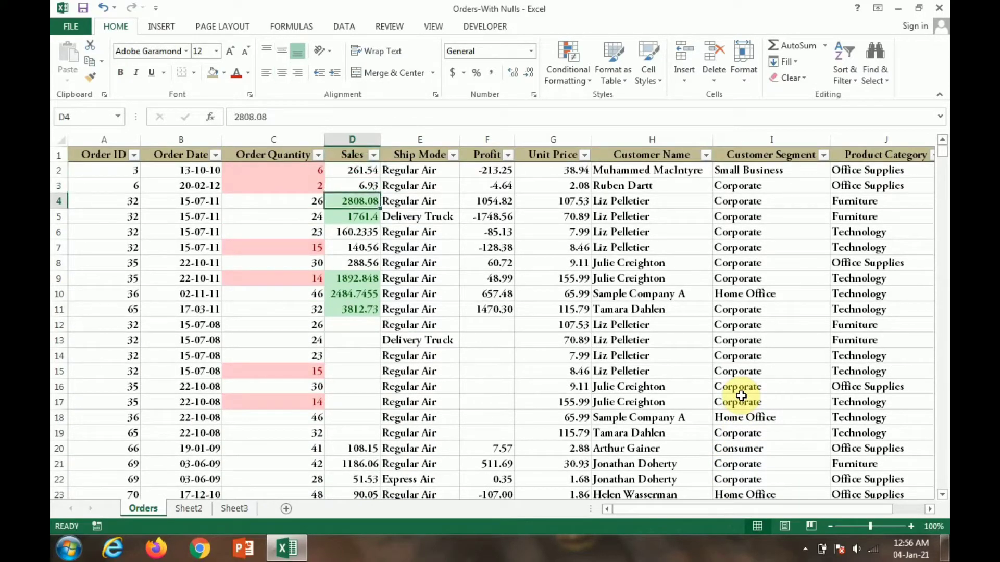
key("Down")
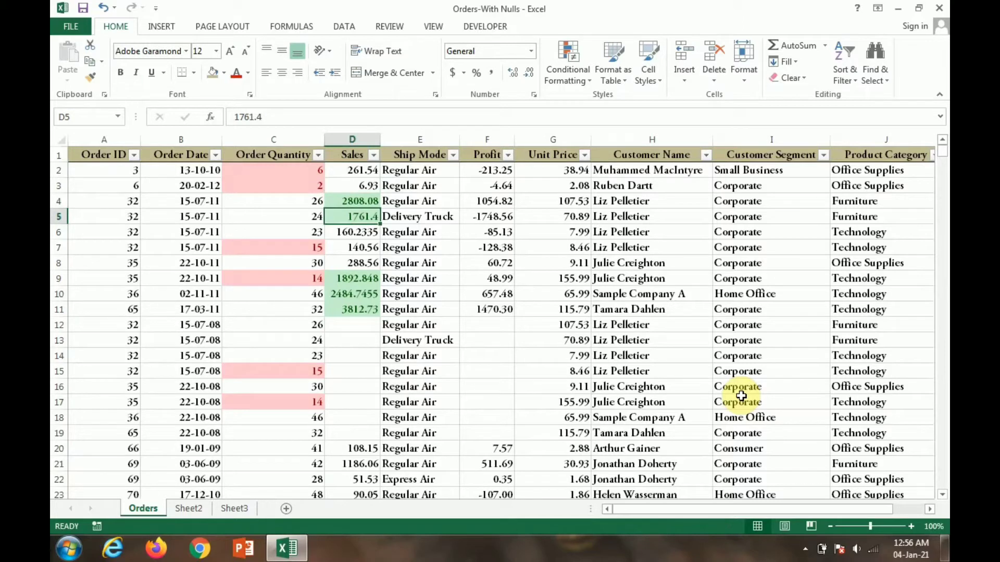
key("Down")
key("Down")
key("Down")
key("Down")
key("Down")
key("Down")
key("Down")
key("Down")
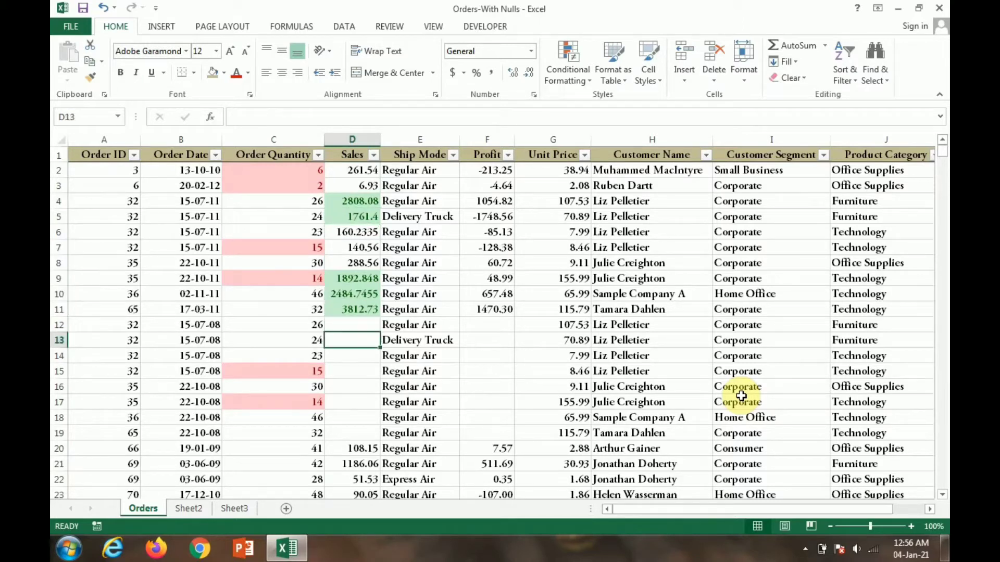
key("Up")
key("Up")
key("Up")
key("Up")
key("Up")
key("Down")
key("Down")
key("Down")
key("Down")
key("Down")
key("Down")
key("Down")
key("Down")
key("Down")
key("Down")
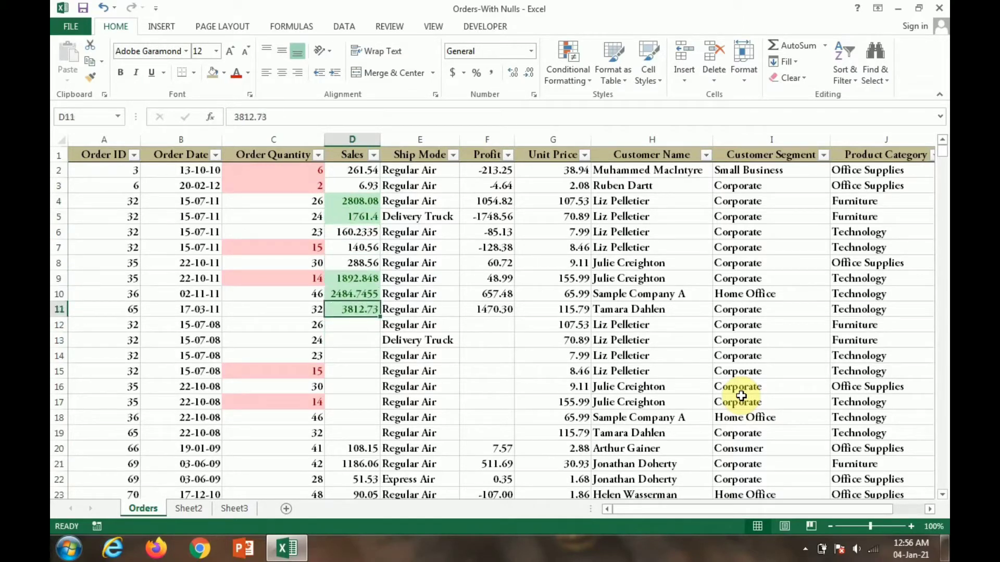
key("Down")
key("Down")
key("Down")
key("Down")
key("Down")
key("Down")
key("Down")
key("Down")
key("Down")
key("Down")
key("Down")
key("Down")
key("Down")
key("Down")
key("Down")
key("Down")
key("Down")
key("Down")
key("Down")
key("Down")
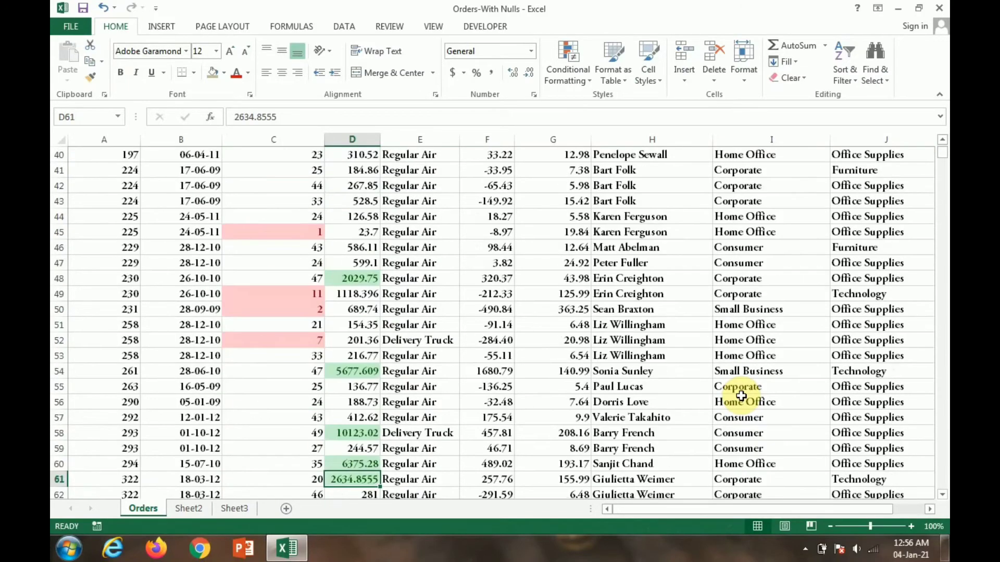
key("Down")
key("Down")
key("Down")
key("Down")
key("Down")
key("Down")
key("Down")
key("Down")
key("Down")
key("Down")
key("Down")
key("Down")
key("Down")
key("Down")
key("Down")
key("Down")
key("Down")
key("Down")
key("Down")
key("Down")
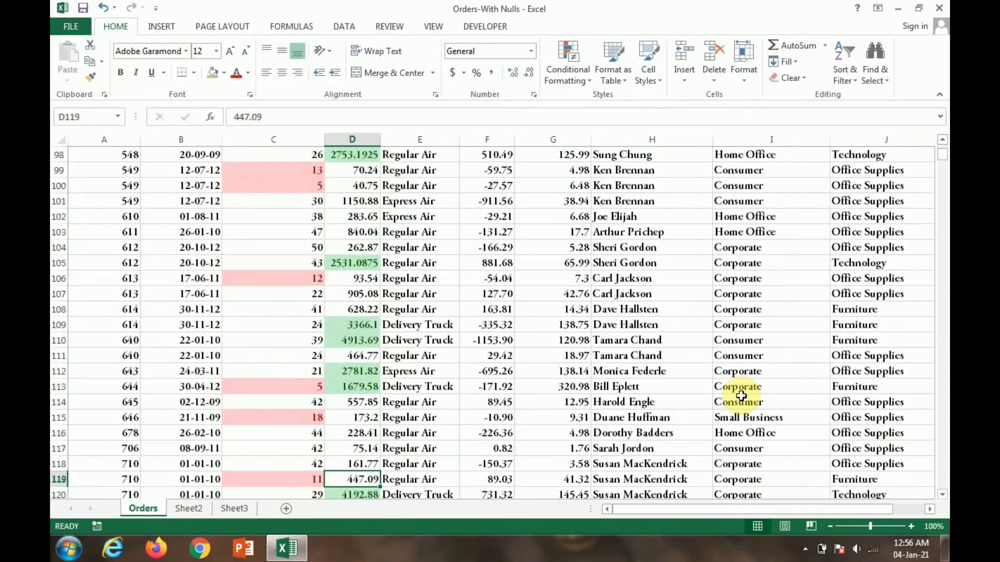
Continue down the Sales column from row 119 to row 177 to examine the cells highlighted by the top 30% rule
key("Down")
key("Down")
key("Down")
key("Down")
key("Down")
key("Down")
key("Down")
key("Down")
key("Down")
key("Down")
key("Down")
key("Down")
key("Down")
key("Down")
key("Down")
key("Down")
key("Down")
key("Down")
key("Down")
key("Down")
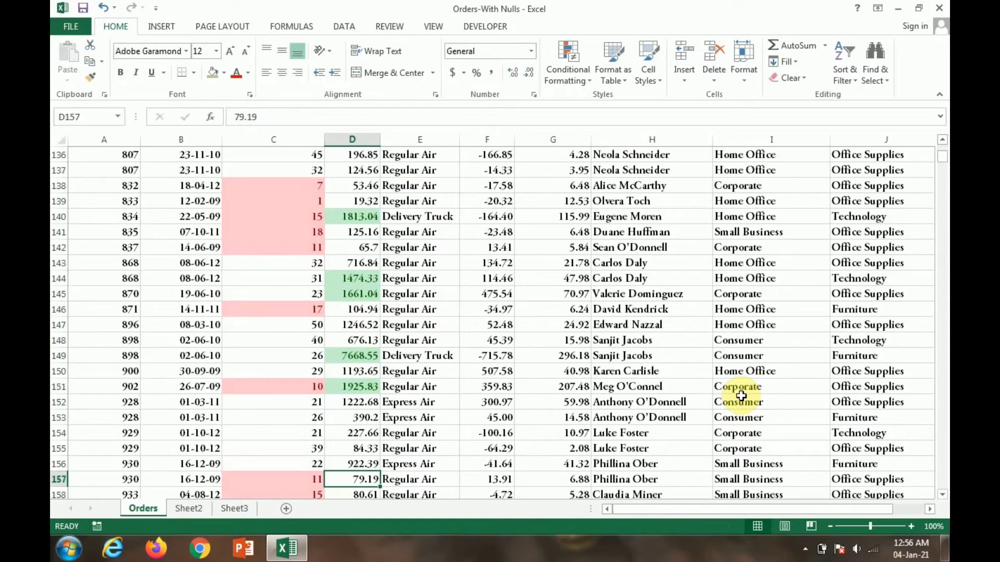
key("Down")
key("Down")
key("Down")
key("Down")
key("Down")
key("Down")
key("Down")
key("Down")
key("Down")
key("Down")
key("Down")
key("Down")
key("Down")
key("Down")
key("Down")
key("Down")
key("Down")
key("Down")
key("Down")
key("Down")
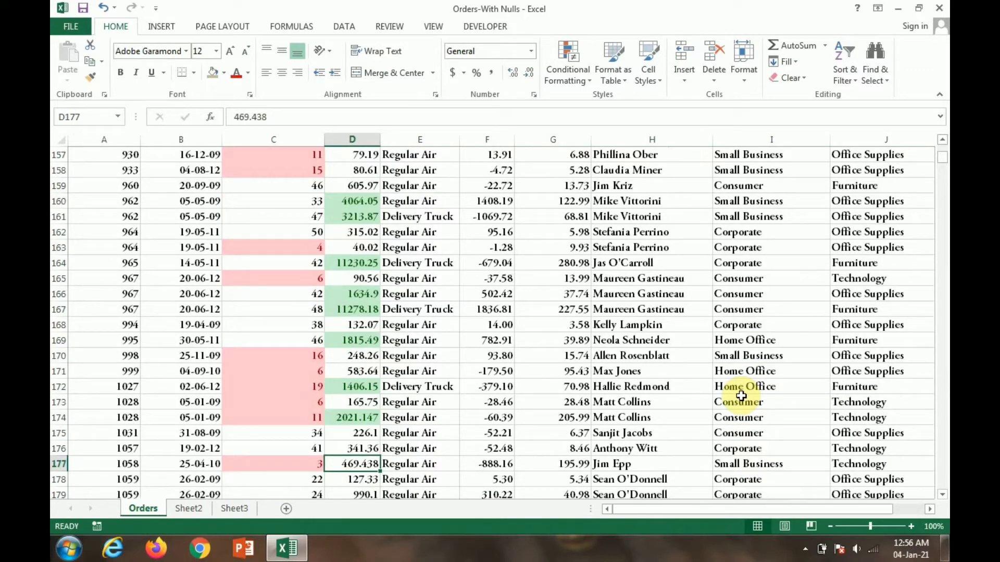
Examine the Order Quantity and Sales highlights from row 176 past row 210, and return to the first data rows
key("Left")
key("Left")
key("Left")
key("Up")
key("Right")
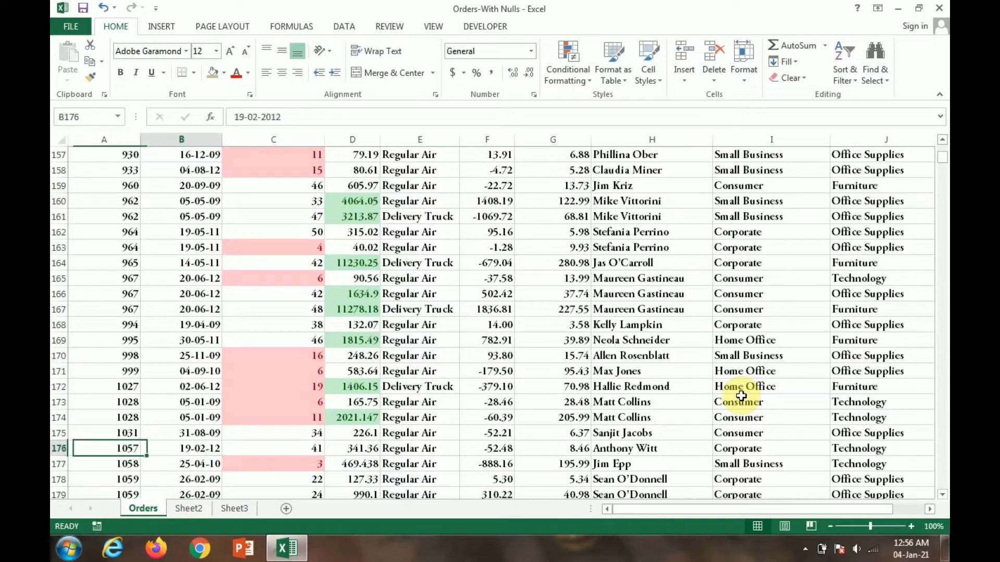
key("Down")
key("Down")
key("Down")
key("Down")
key("Down")
key("Down")
key("Down")
key("Down")
key("Down")
key("Down")
key("Down")
key("Down")
key("Down")
key("Down")
key("Down")
key("Down")
key("Down")
key("Down")
key("Down")
key("Down")
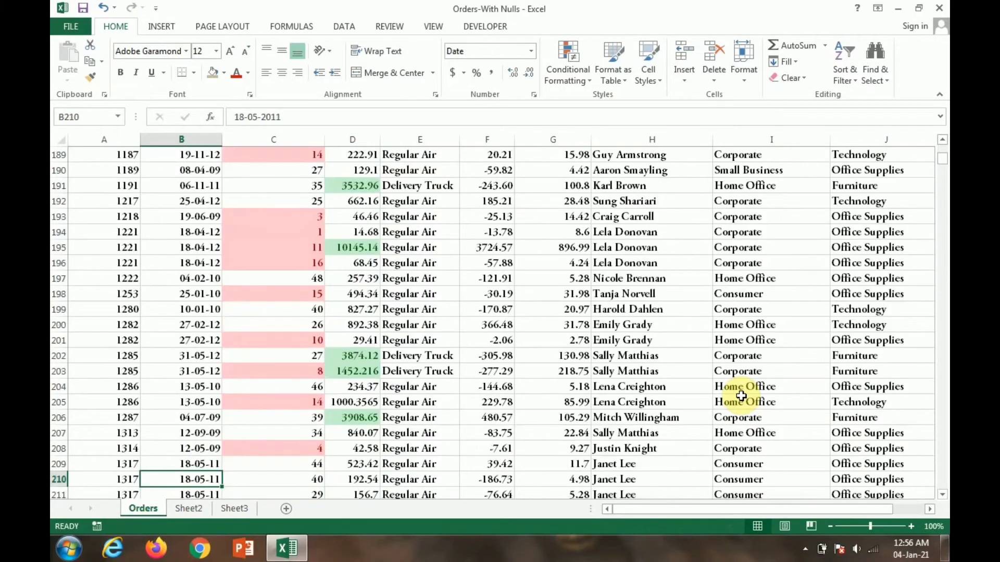
key("Down")
key("Down")
key("Down")
key("Down")
key("Down")
key("Down")
key("Down")
key("Down")
key("ctrl+Up")
key("Down")
key("Down")
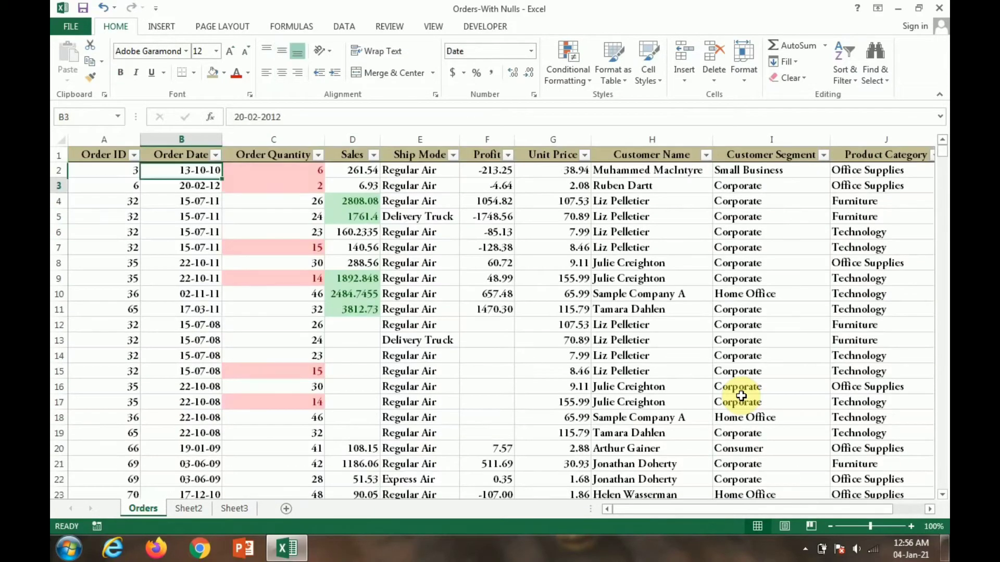
Look down the Ship Mode column from the first data row to row 40 to check which shipping modes occur
key("Right")
key("Right")
key("Right")
key("Up")
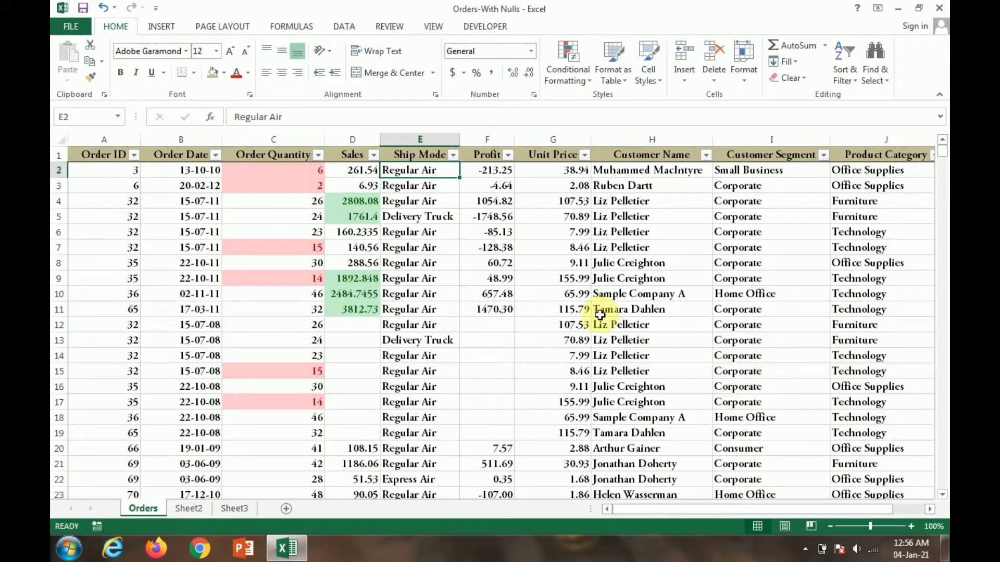
left_click(569, 78)
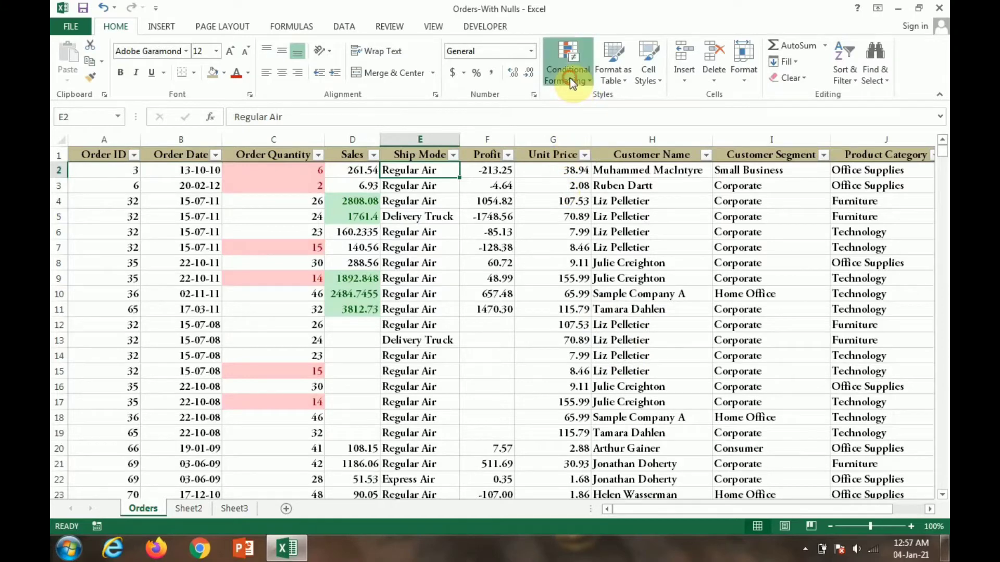
left_click(443, 183)
left_click(437, 190)
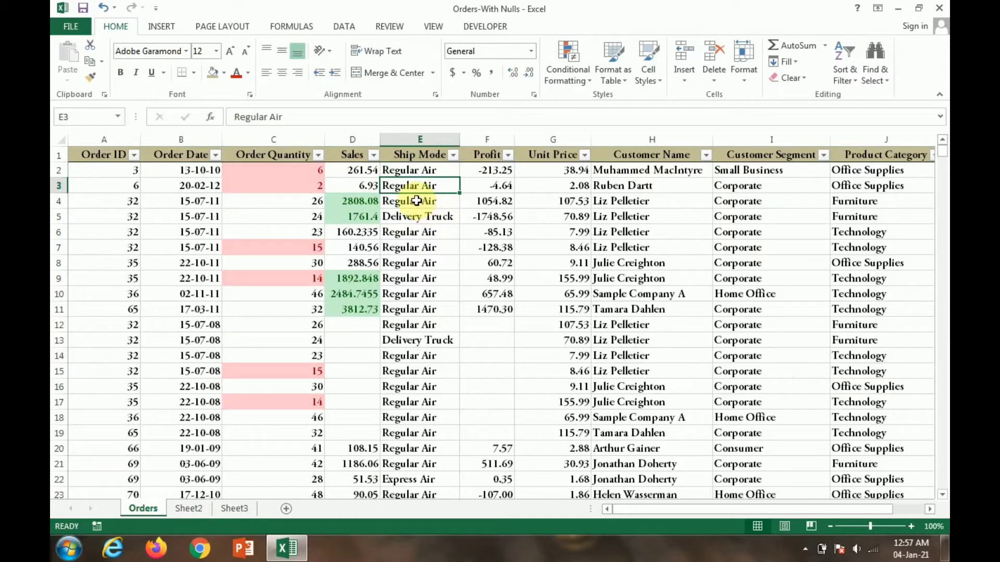
key("Down")
key("Down")
key("Down")
key("Down")
key("Down")
key("Down")
key("Down")
key("Down")
key("Down")
key("Down")
key("Down")
key("Down")
key("Down")
key("Down")
key("Down")
key("Down")
key("Down")
key("Down")
key("Down")
key("Down")
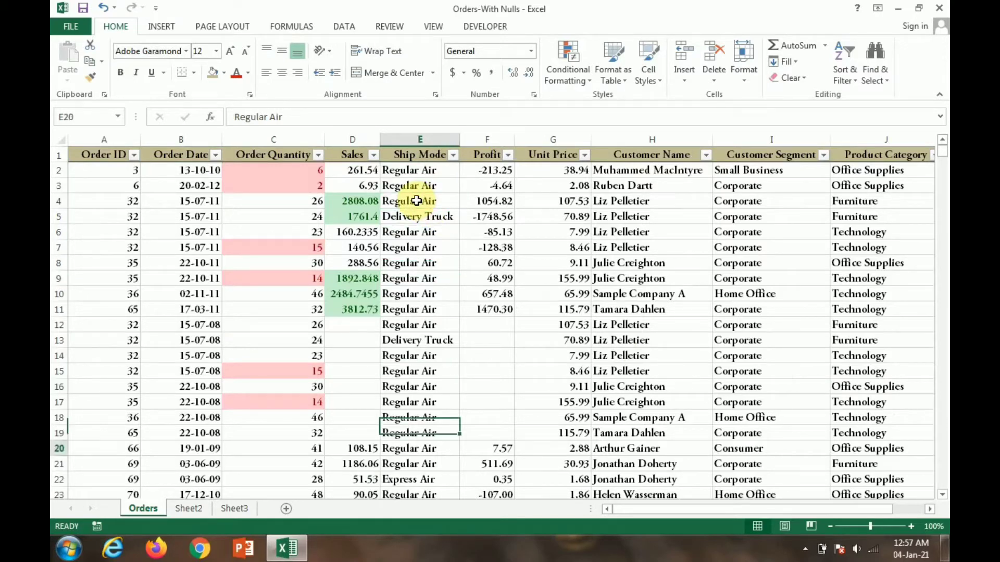
key("Up")
key("Up")
key("Up")
key("Up")
key("Up")
key("Up")
key("Up")
key("Up")
key("Up")
key("Up")
key("Up")
key("Up")
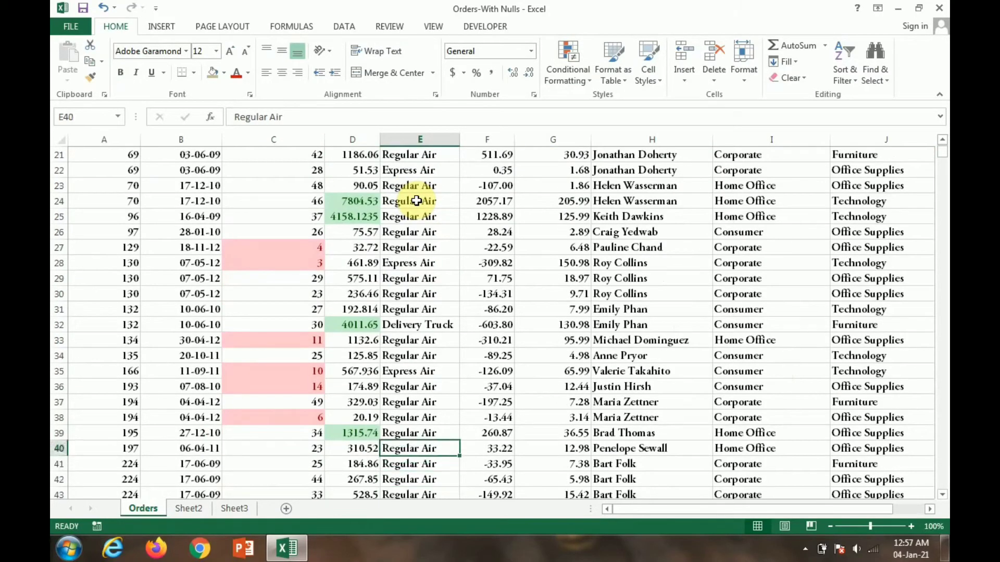
Review the Ship Mode entries from row 40 back up to the column header
key("Down")
key("Down")
key("Up")
key("Up")
key("Up")
key("Up")
key("Up")
key("Up")
key("Up")
key("Up")
key("Up")
key("Up")
key("Up")
key("Up")
key("Up")
key("Up")
key("Up")
key("Up")
key("Up")
key("Up")
key("Up")
key("Up")
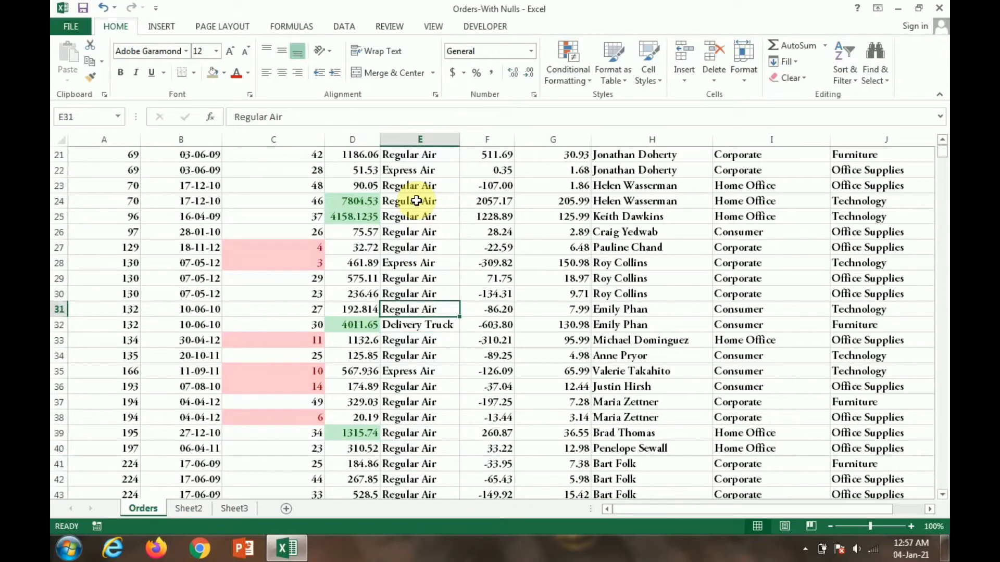
key("Up")
key("Up")
key("Up")
key("Up")
key("Up")
key("Up")
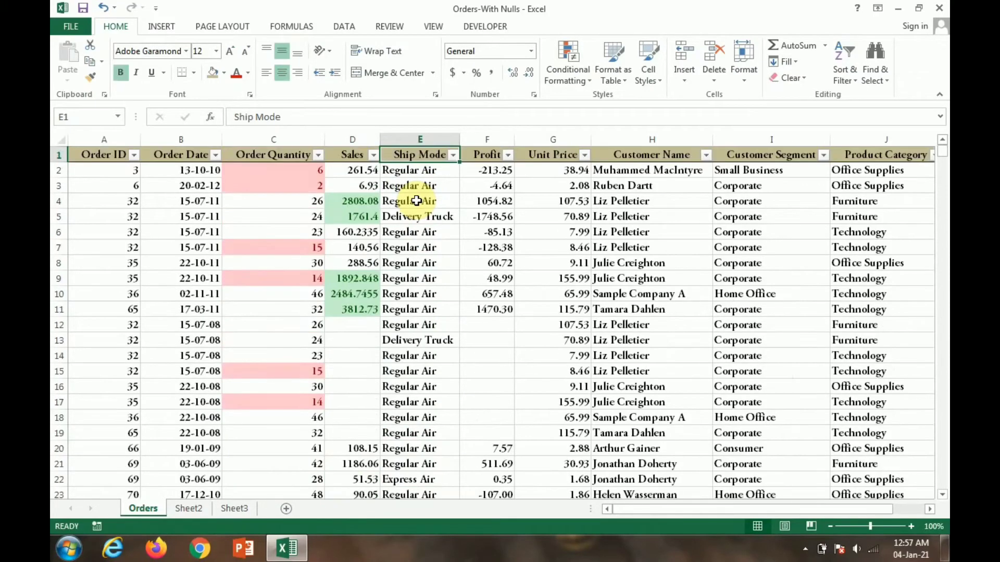
Start a Text that Contains highlight rule for the Ship Mode data in E2:E1008
left_click(409, 170)
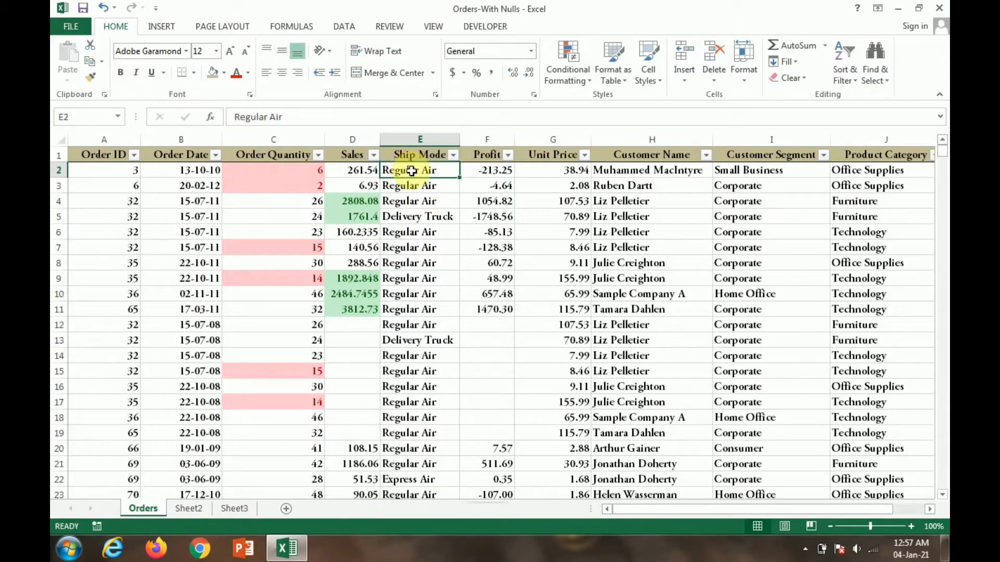
key("ctrl+shift+Down")
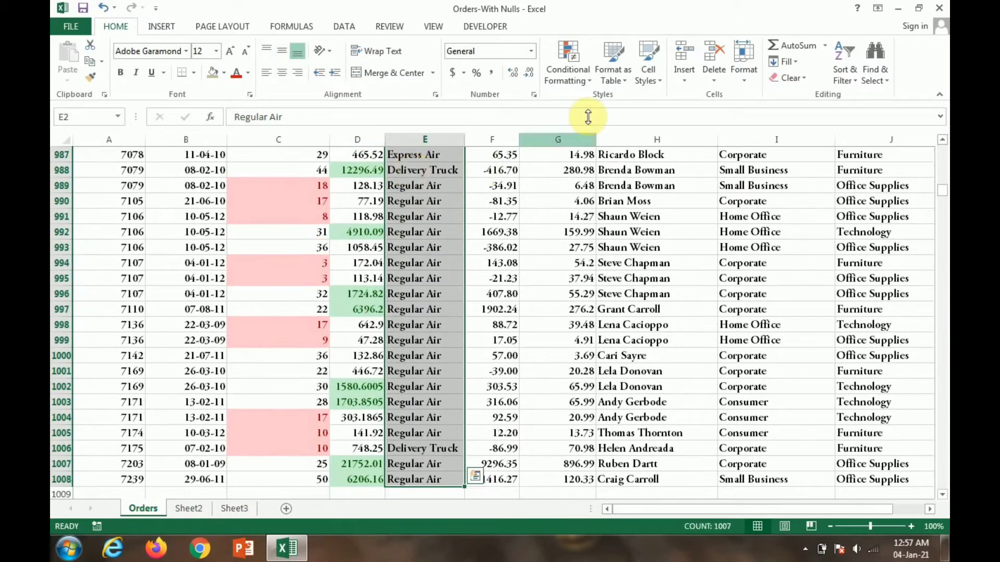
left_click(567, 81)
mouse_move(614, 99)
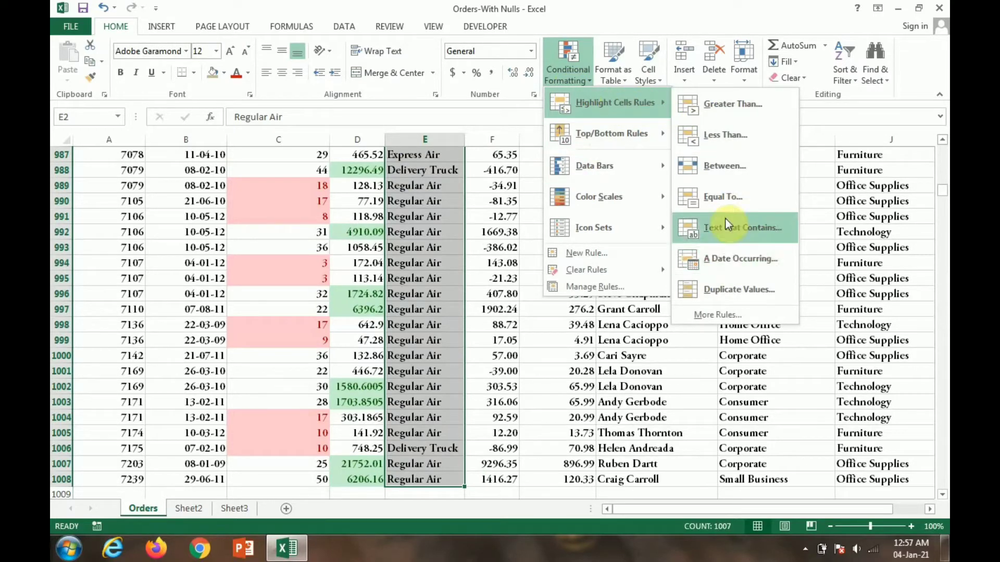
left_click(766, 230)
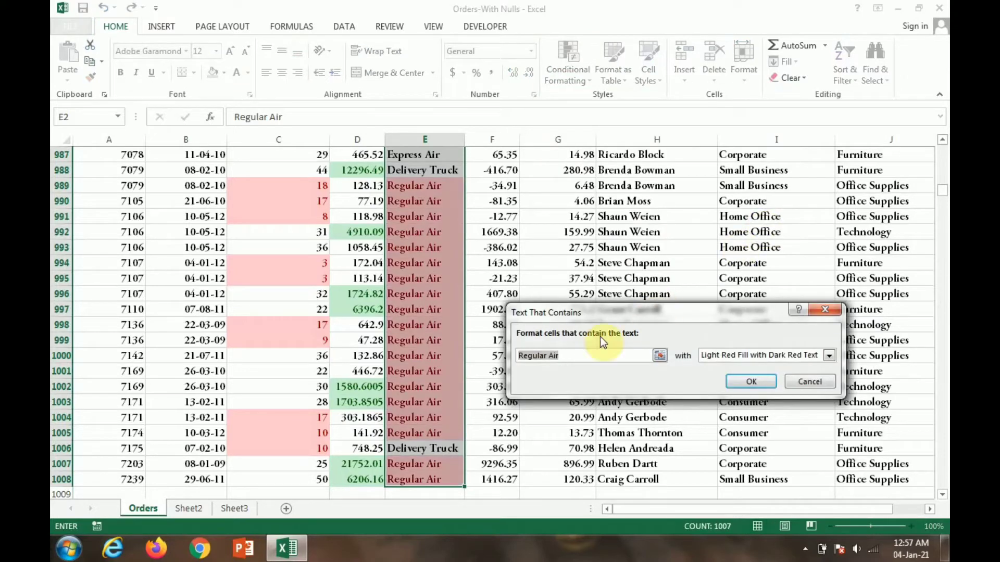
Replace the text that the Ship Mode rule looks for with Express Air
left_click(578, 353)
key("BackSpace")
key("BackSpace")
key("BackSpace")
key("BackSpace")
key("BackSpace")
key("BackSpace")
key("BackSpace")
key("BackSpace")
key("BackSpace")
key("BackSpace")
key("BackSpace")
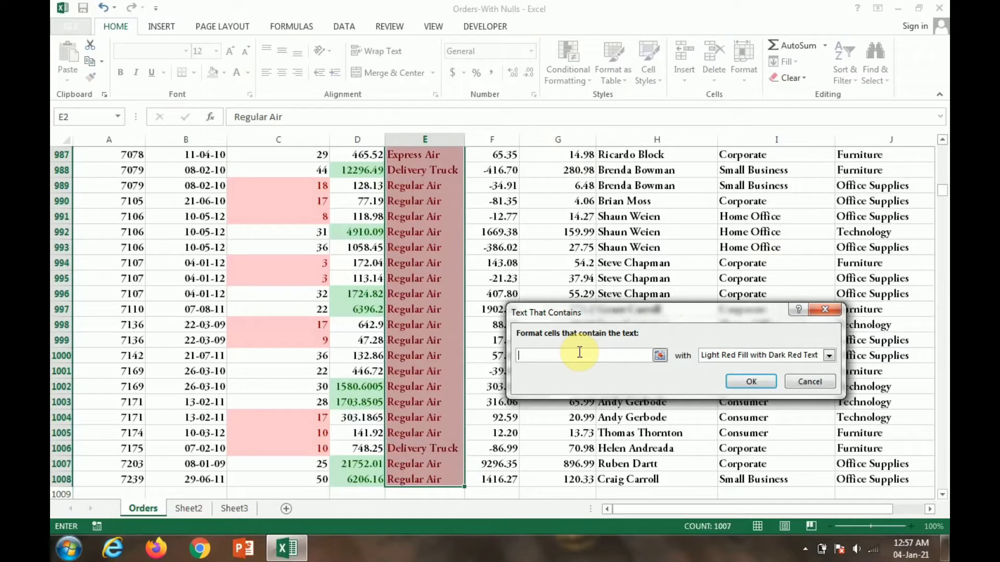
type("Expr")
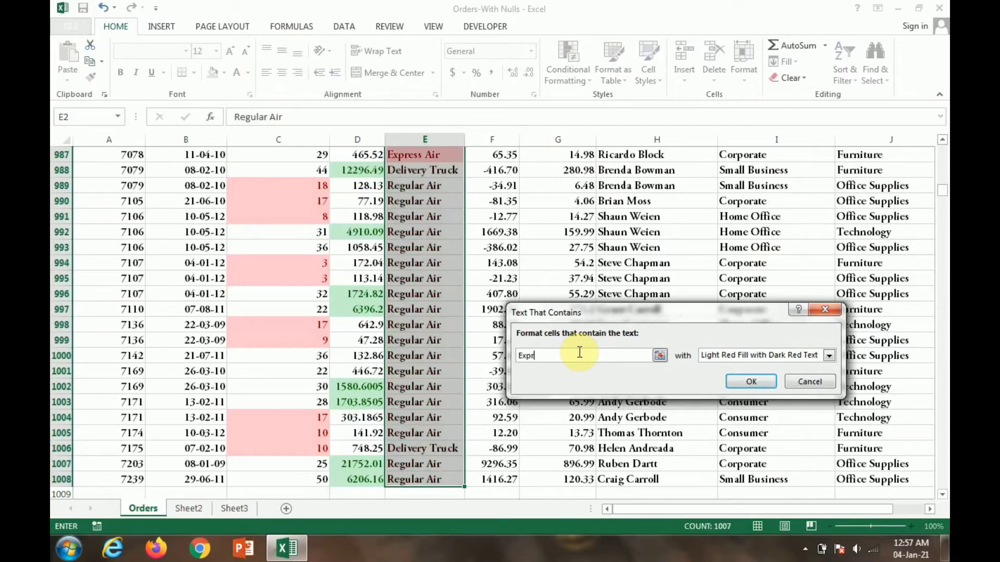
type("ess Air")
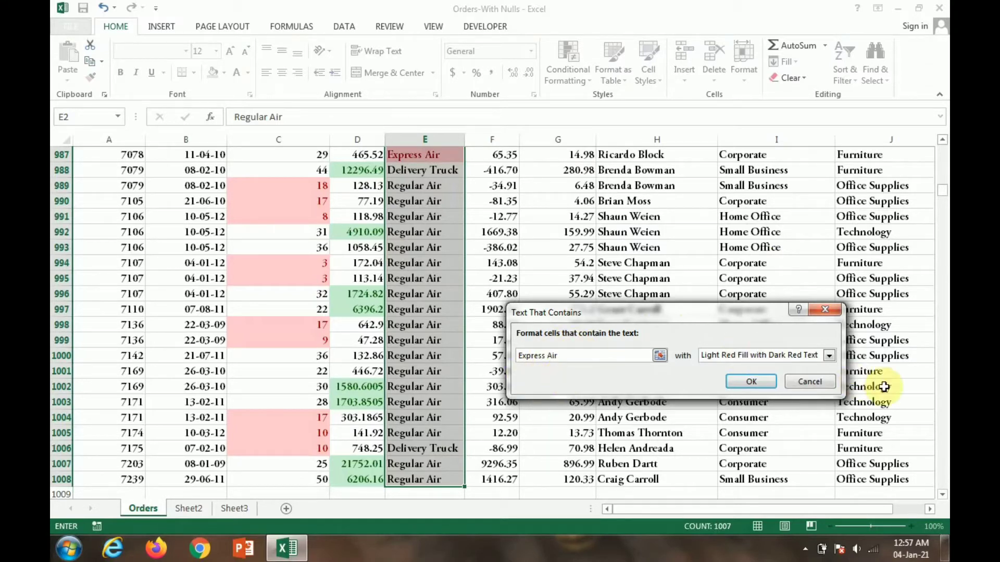
Format the Express Air matches with a yellow fill and dark yellow text, and apply the rule
left_click(829, 356)
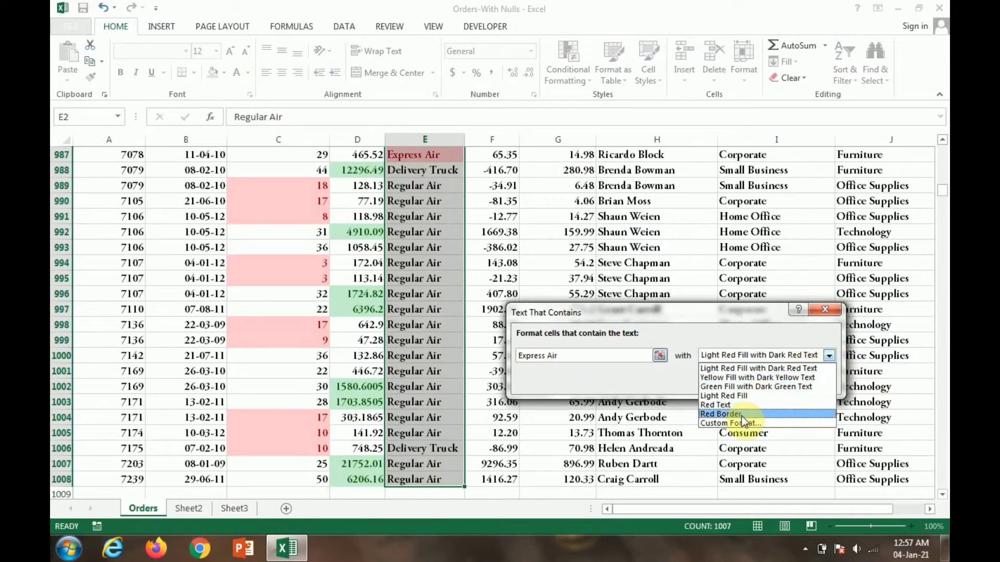
left_click(755, 369)
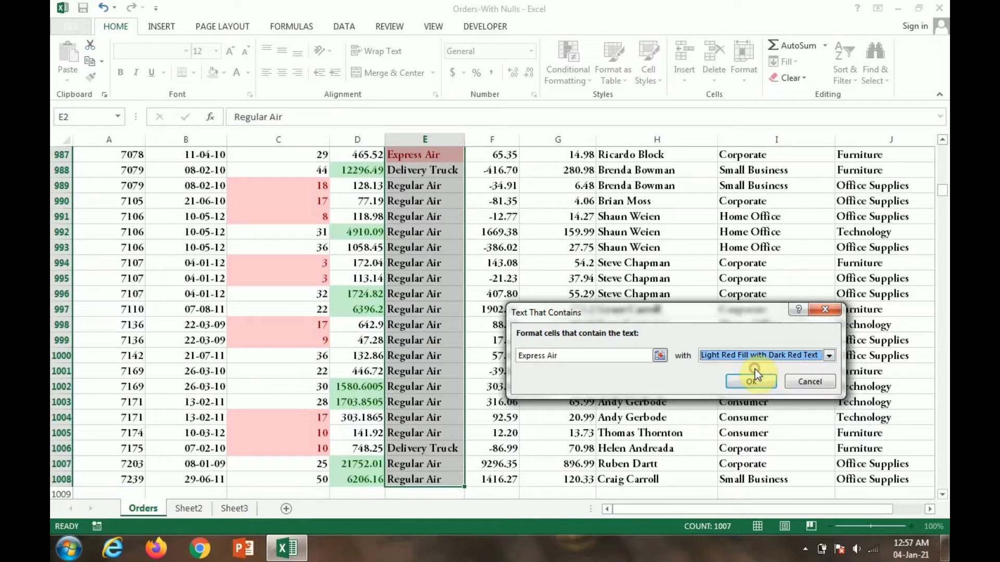
left_click(732, 354)
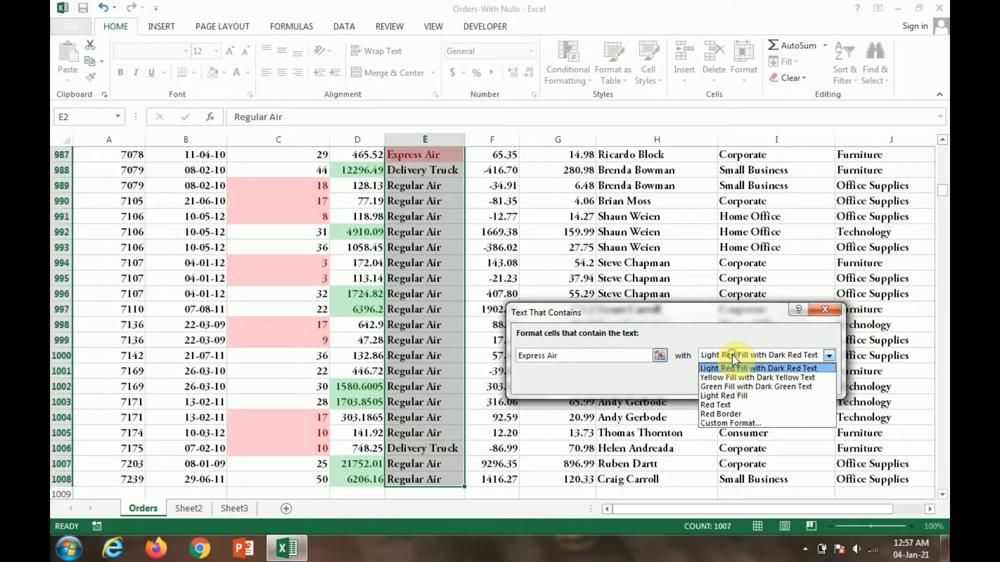
left_click(742, 367)
left_click(751, 382)
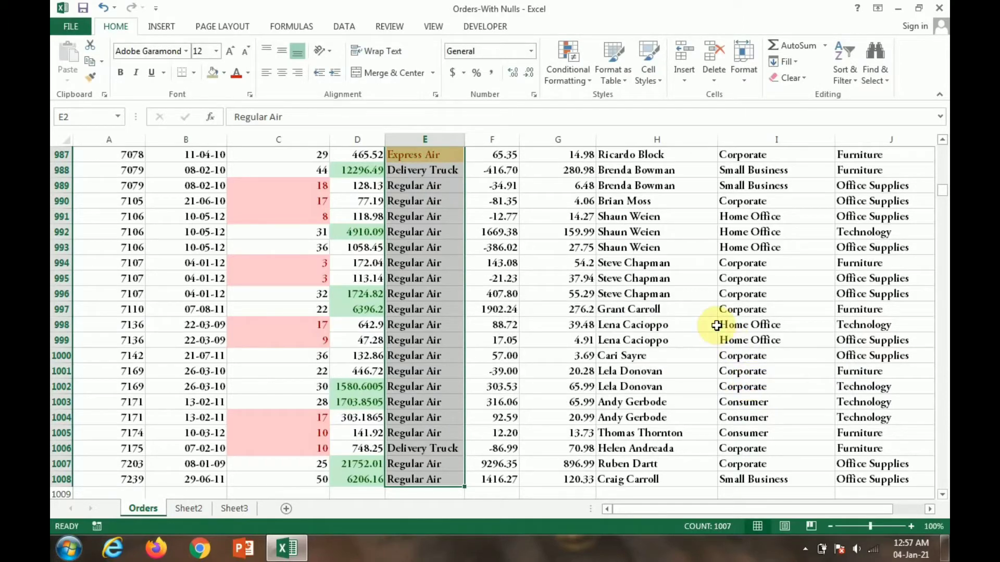
Examine the Express Air highlights in the Ship Mode column from the header down to row 29
key("Down")
key("Down")
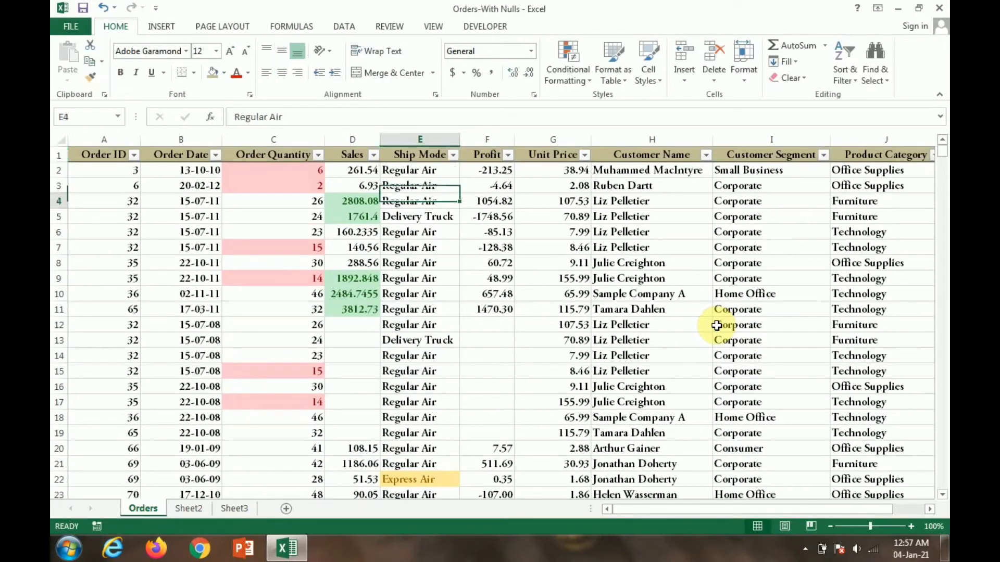
key("Up")
key("Up")
key("Up")
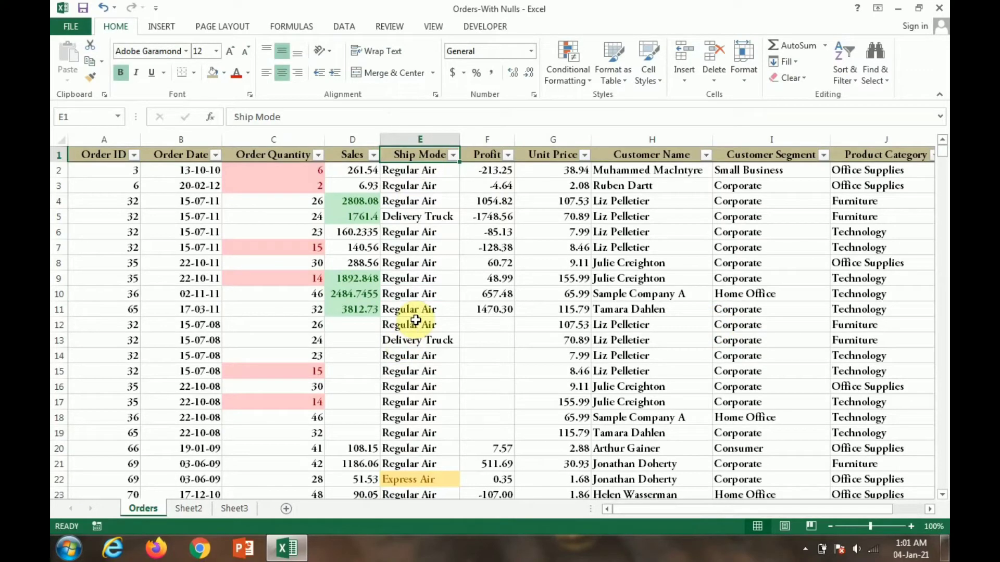
key("Down")
key("Down")
key("Down")
key("Down")
key("Down")
key("Down")
key("Down")
key("Down")
key("Down")
key("Down")
key("Down")
key("Down")
key("Down")
key("Down")
key("Down")
key("Down")
key("Down")
key("Down")
key("Down")
key("Down")
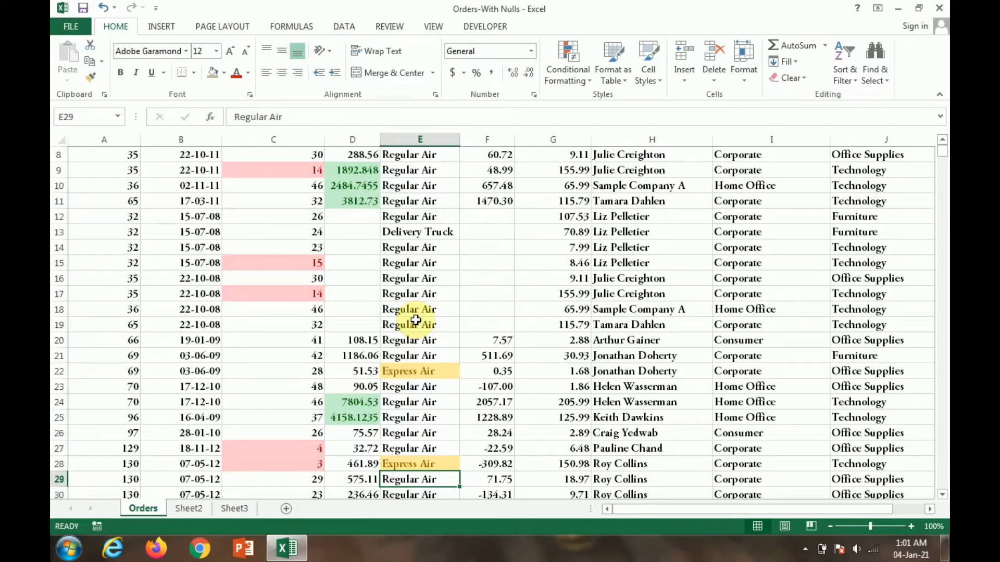
Review the Ship Mode highlights from row 29 back up to the first data row
key("Up")
key("Up")
key("Up")
key("Up")
key("Up")
key("Up")
key("Up")
key("Up")
key("Up")
key("Up")
key("Up")
key("Up")
key("Up")
key("Up")
key("Up")
key("Up")
key("Up")
key("Up")
key("Up")
key("Up")
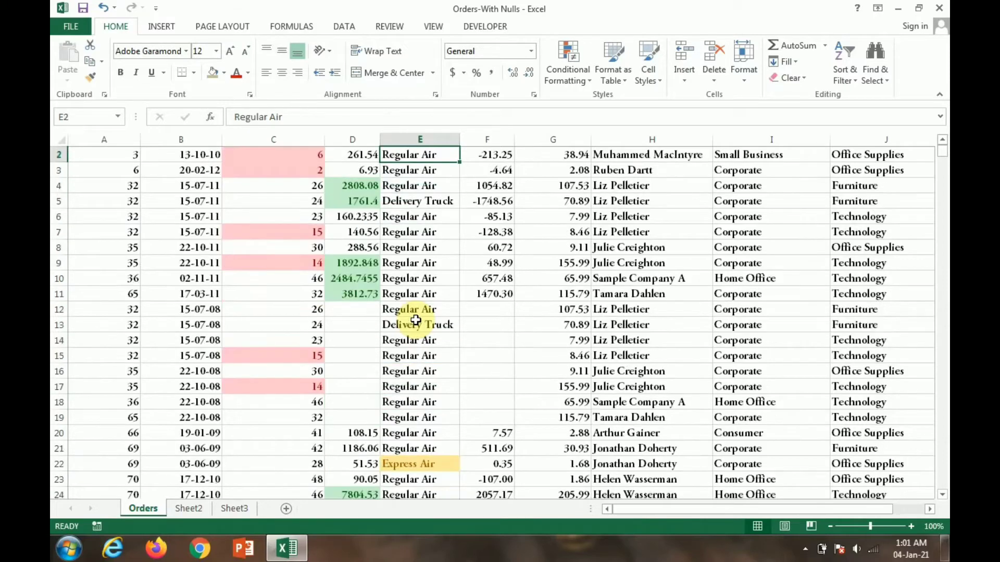
key("Down")
key("Up")
key("Down")
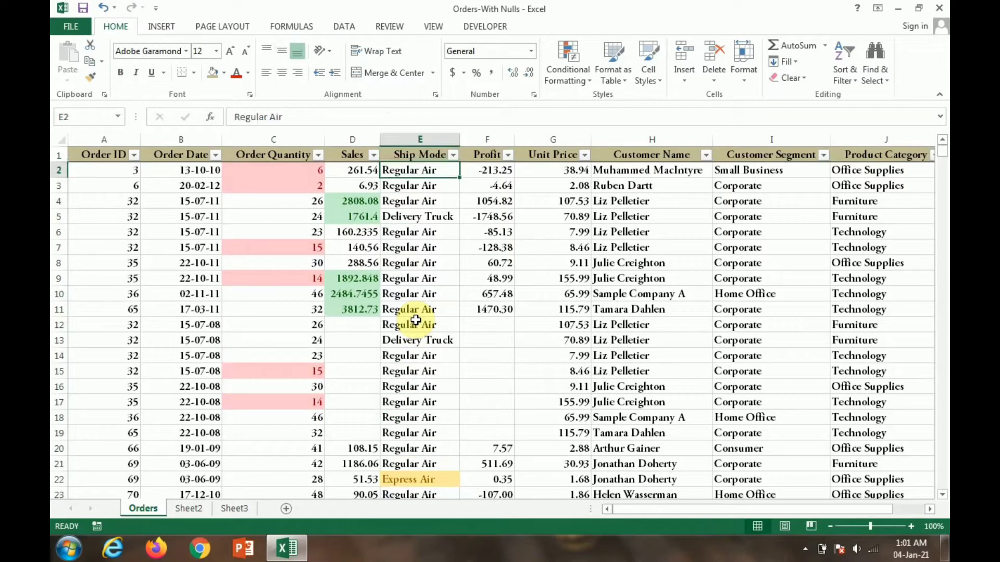
For the first Profit cell, look at the Duplicate Values rule options and the available Top/Bottom rules without applying any
left_click(486, 175)
left_click(585, 76)
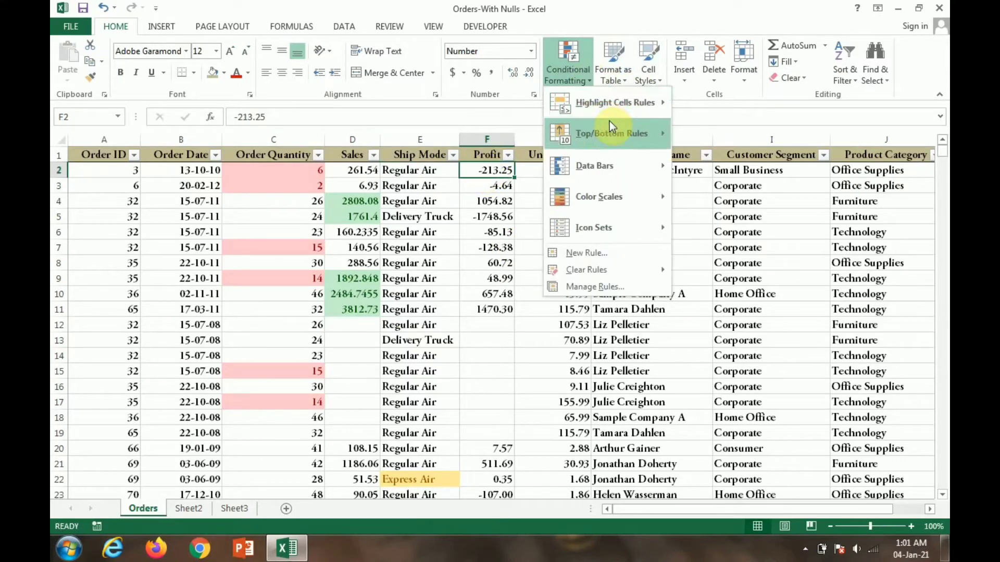
mouse_move(639, 104)
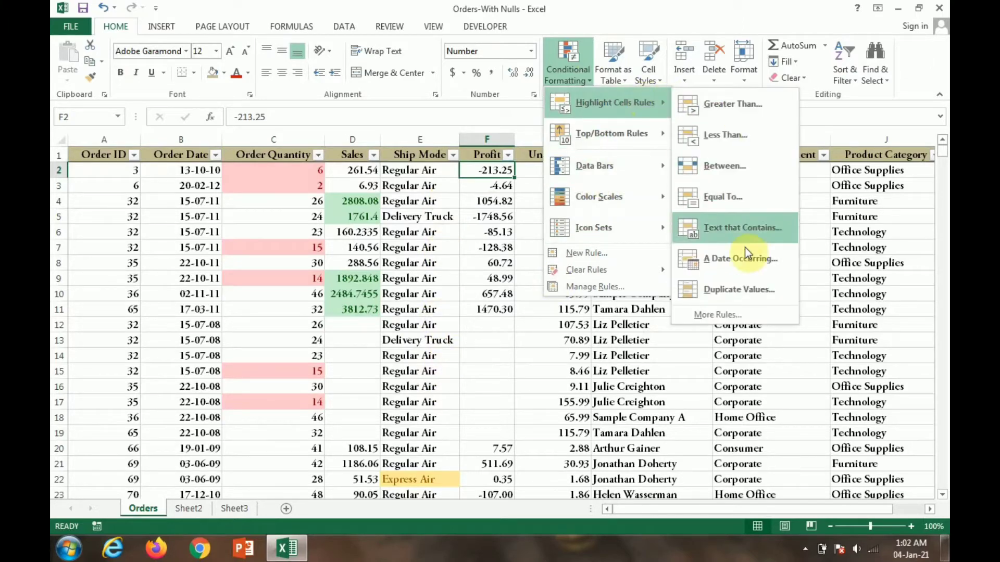
left_click(740, 289)
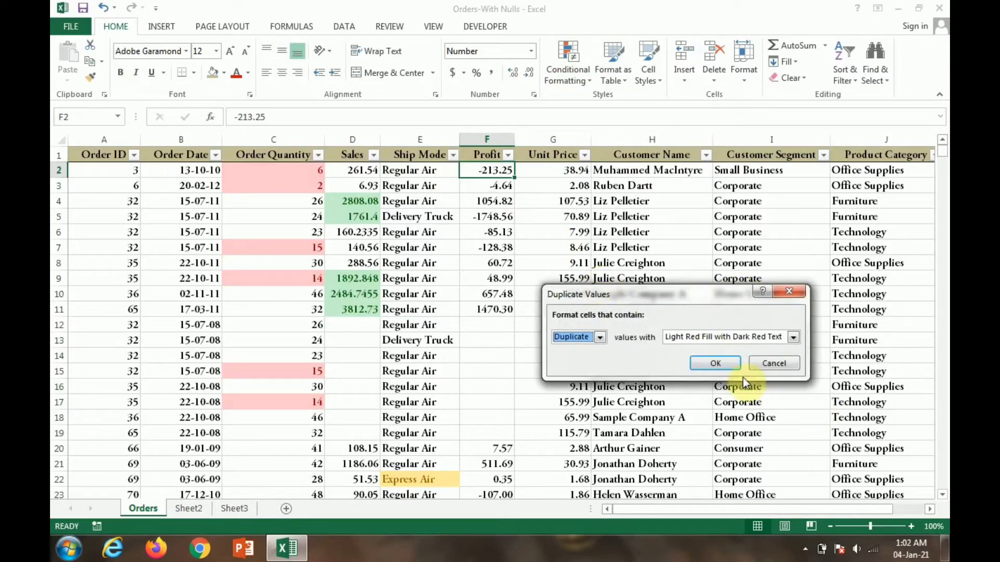
left_click(789, 291)
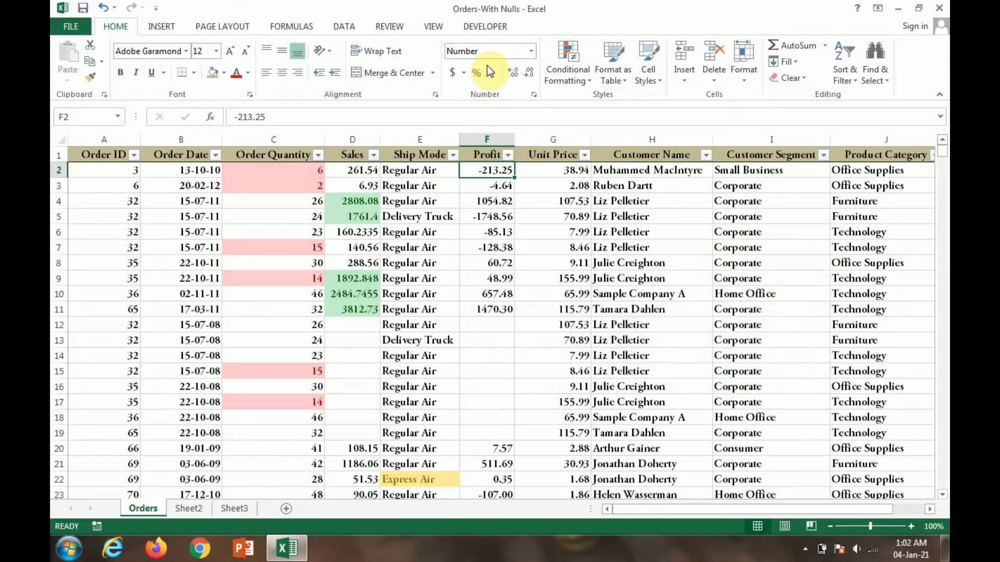
left_click(558, 76)
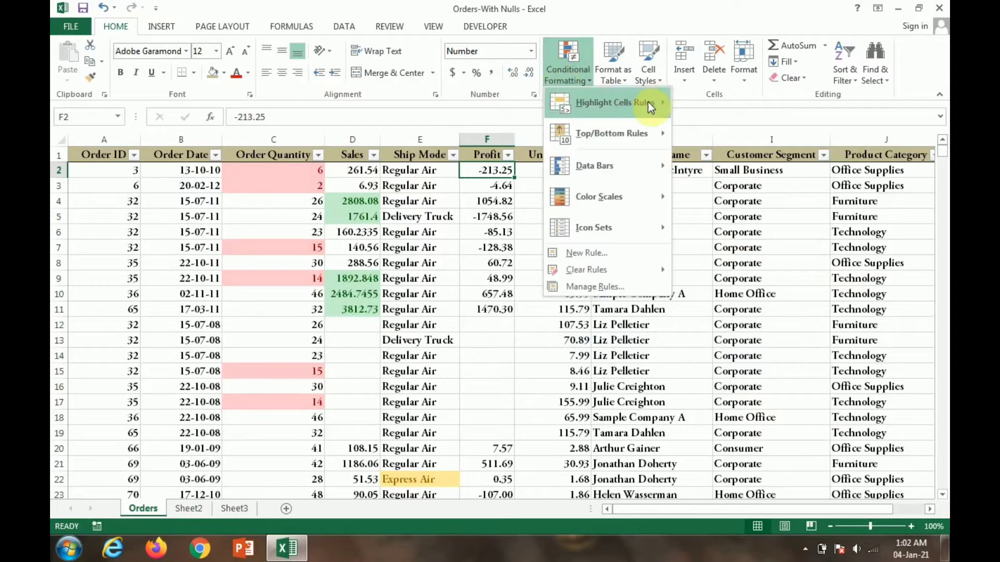
mouse_move(607, 133)
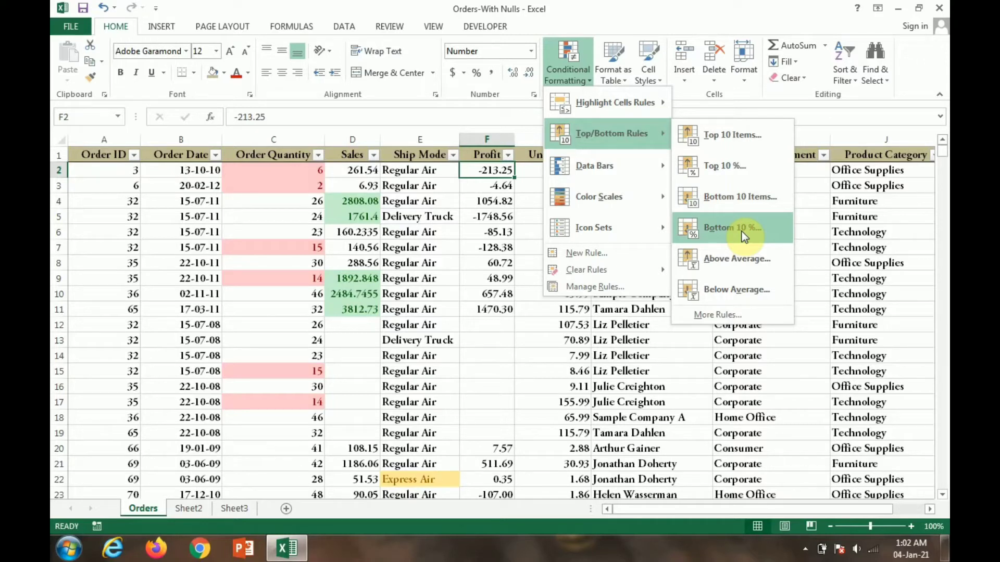
Clear the conditional formatting rules from the Sales data in D2:D1008 and return to cell D2
left_click(366, 167)
left_click(367, 167)
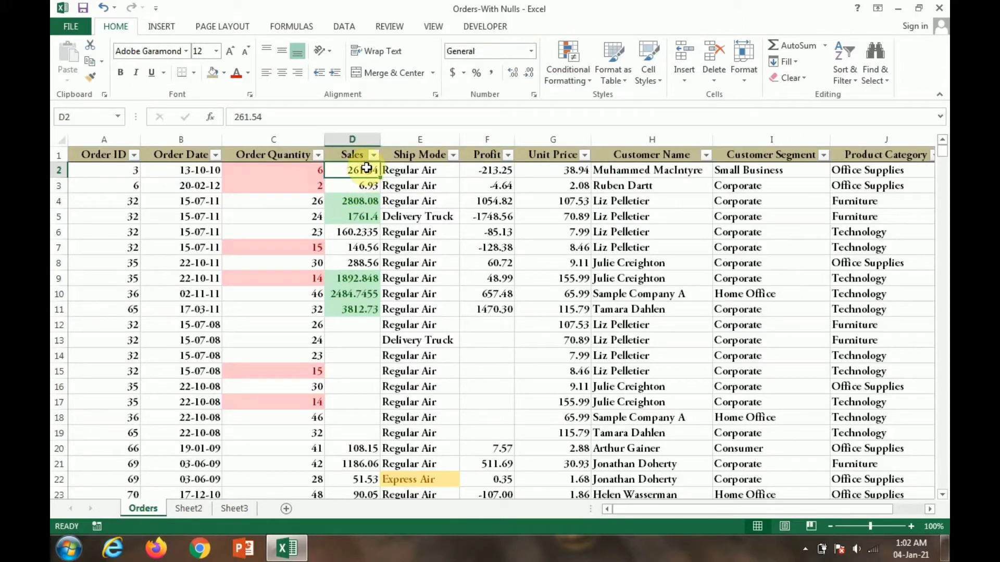
key("ctrl+shift+Down")
key("ctrl+shift+Down")
key("ctrl+shift+Down")
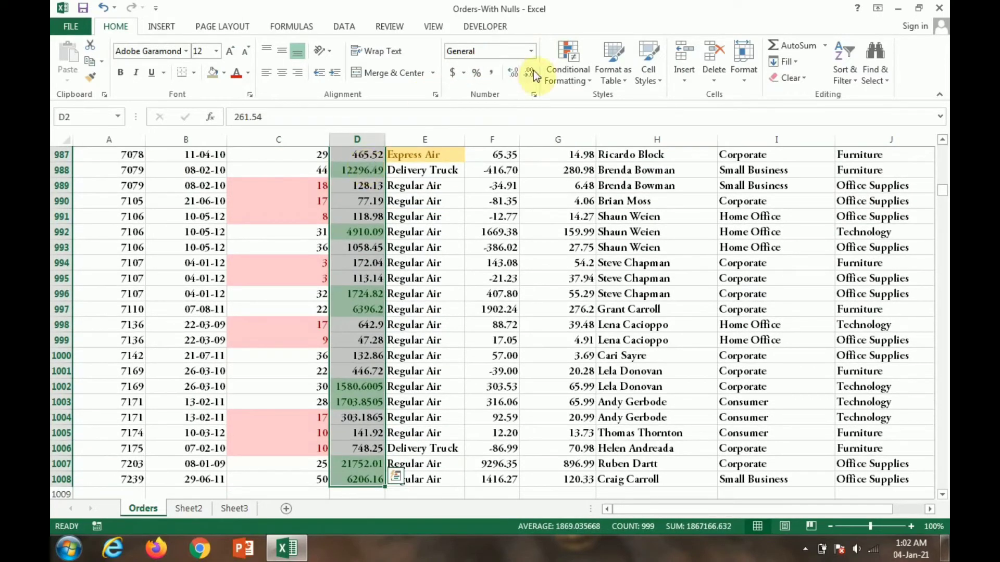
left_click(562, 82)
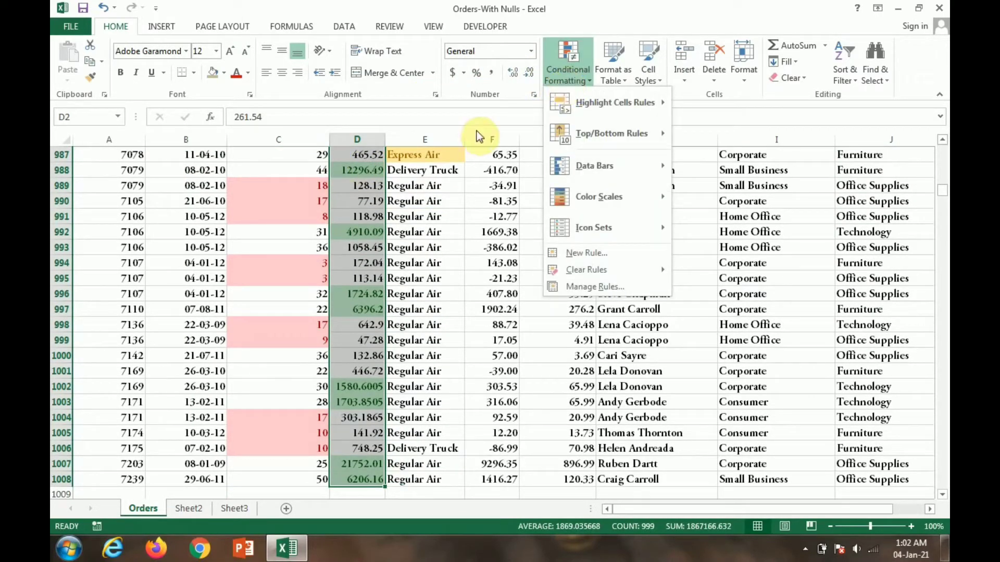
mouse_move(587, 269)
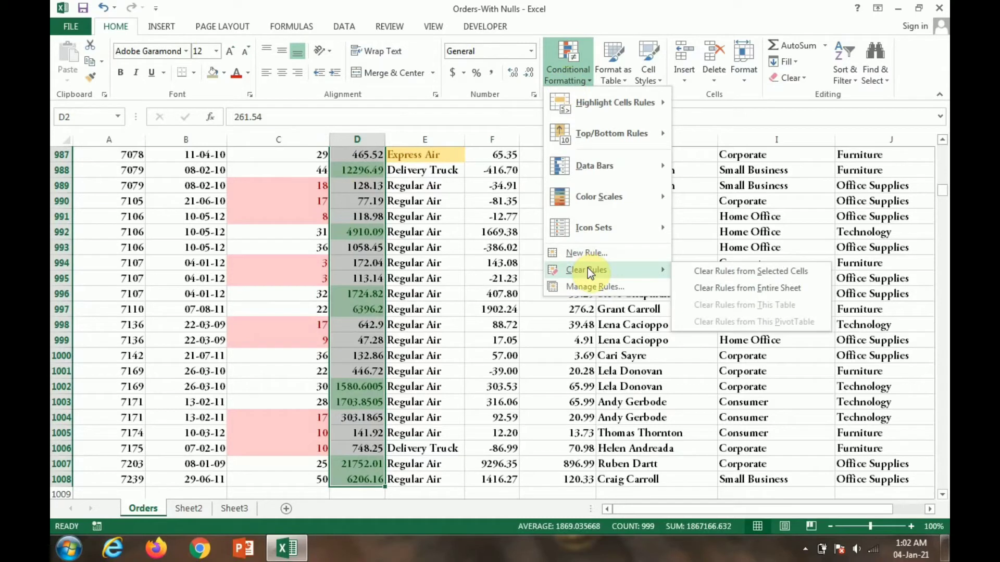
left_click(716, 273)
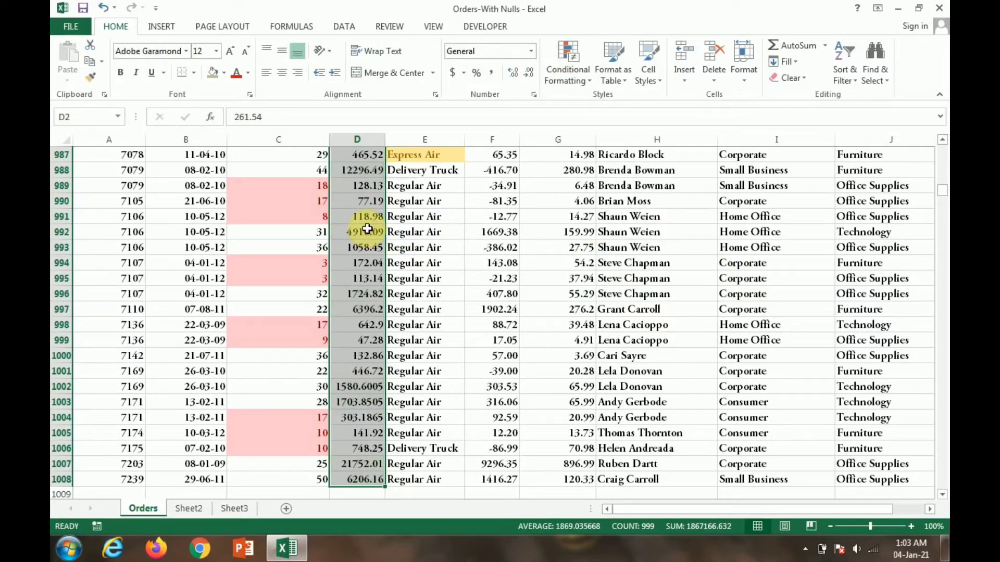
key("ctrl+shift+Up")
key("ctrl+shift+Up")
key("ctrl+shift+Up")
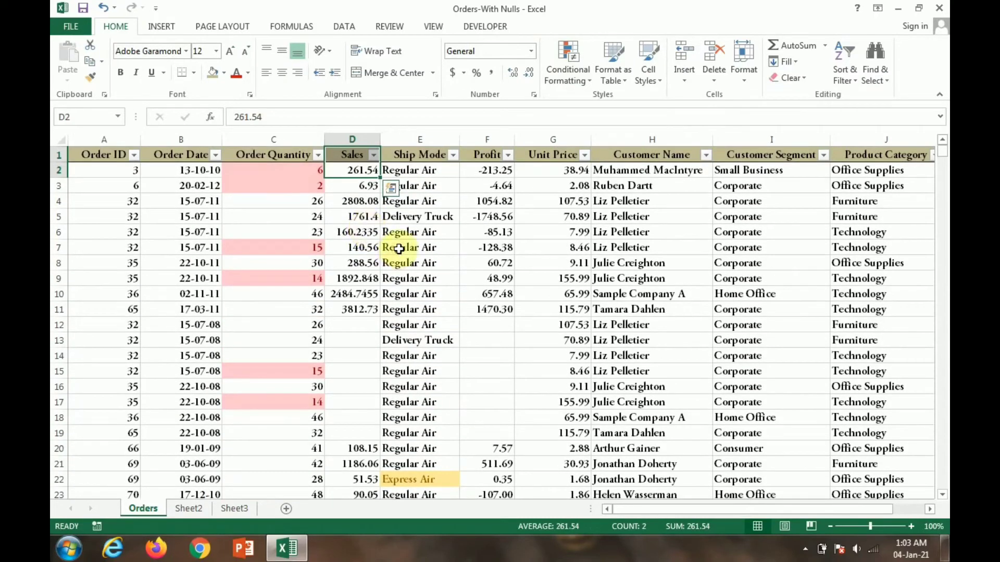
left_click(365, 169)
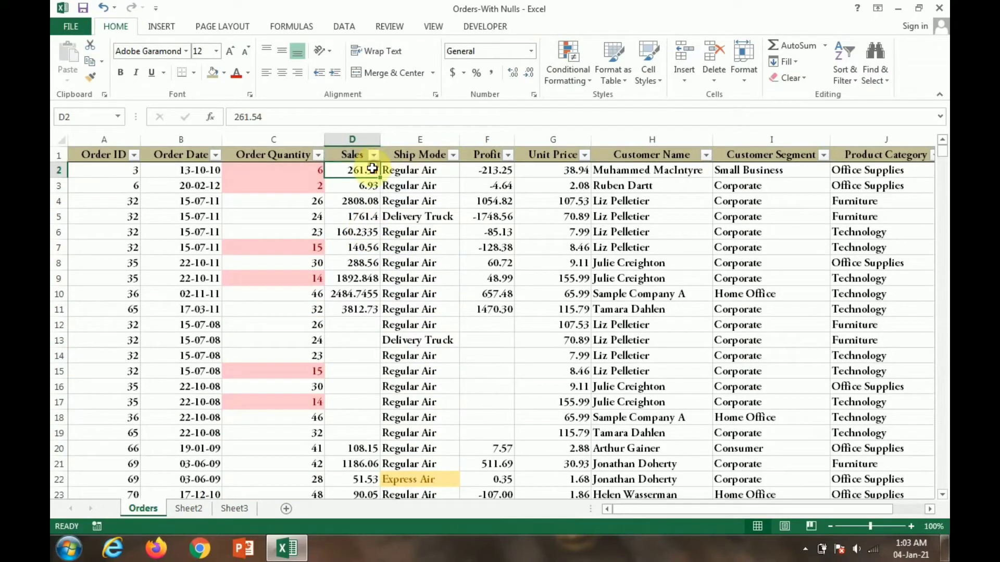
left_click(549, 80)
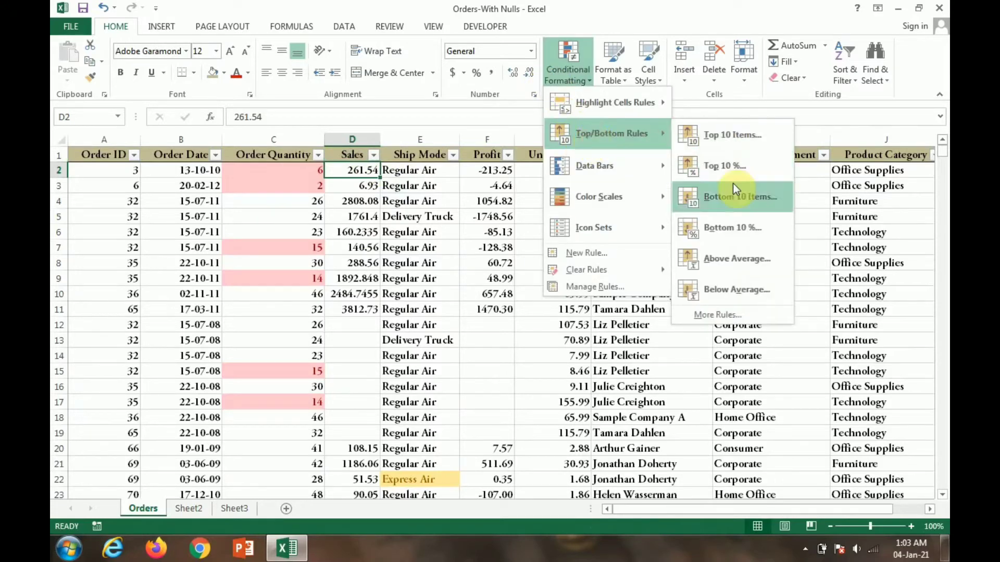
left_click(740, 235)
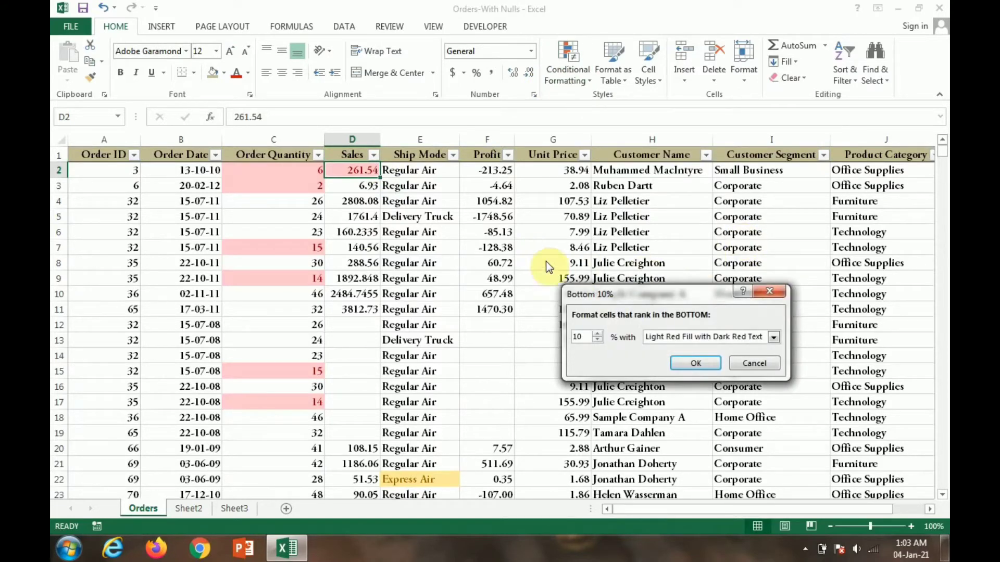
left_click(769, 291)
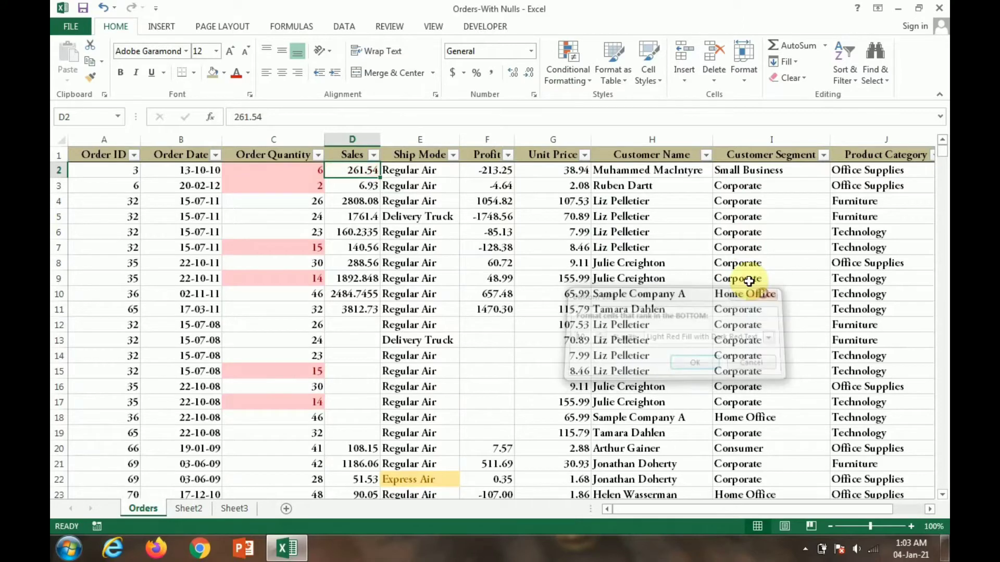
Format the bottom 30% of the Sales values in D2:D1008 with Red Text
key("ctrl+shift+Down")
key("ctrl+shift+Down")
key("ctrl+shift+Down")
key("ctrl+shift+Down")
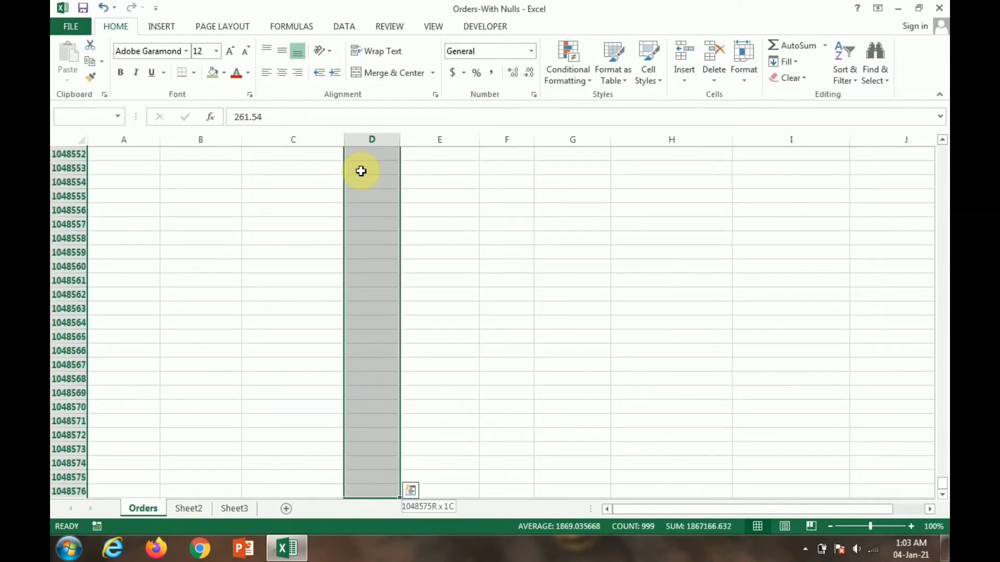
key("ctrl+shift+Up")
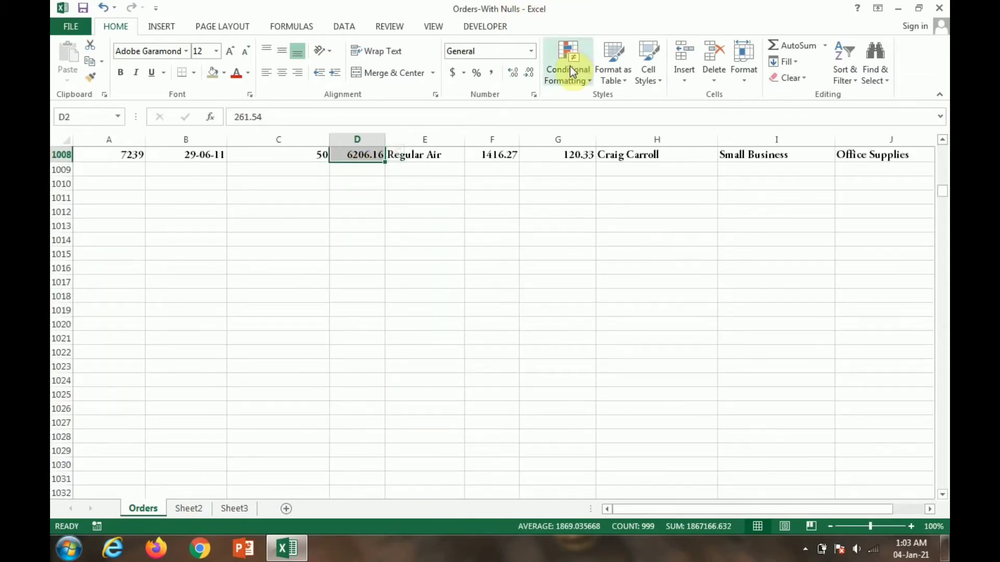
left_click(577, 79)
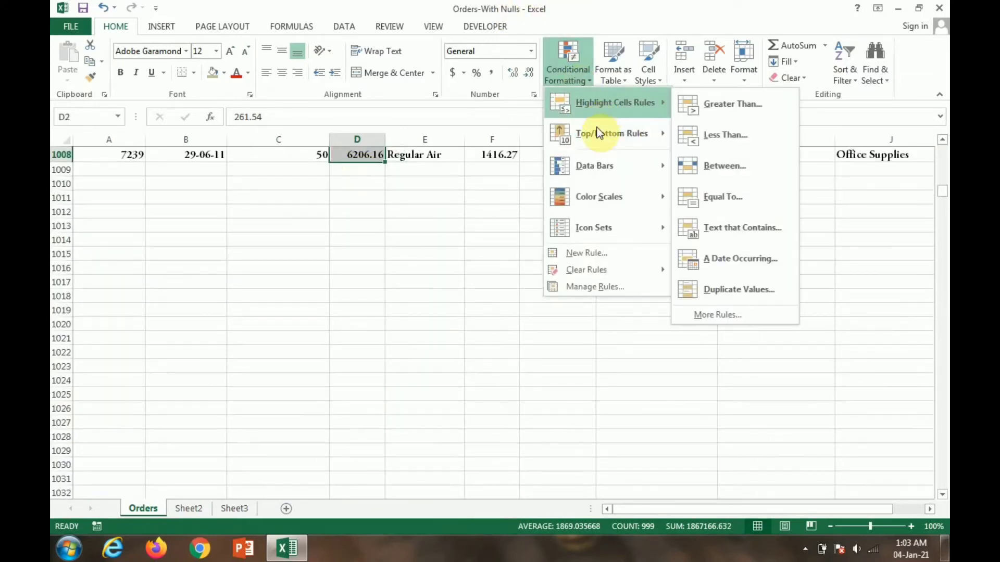
mouse_move(596, 132)
left_click(726, 227)
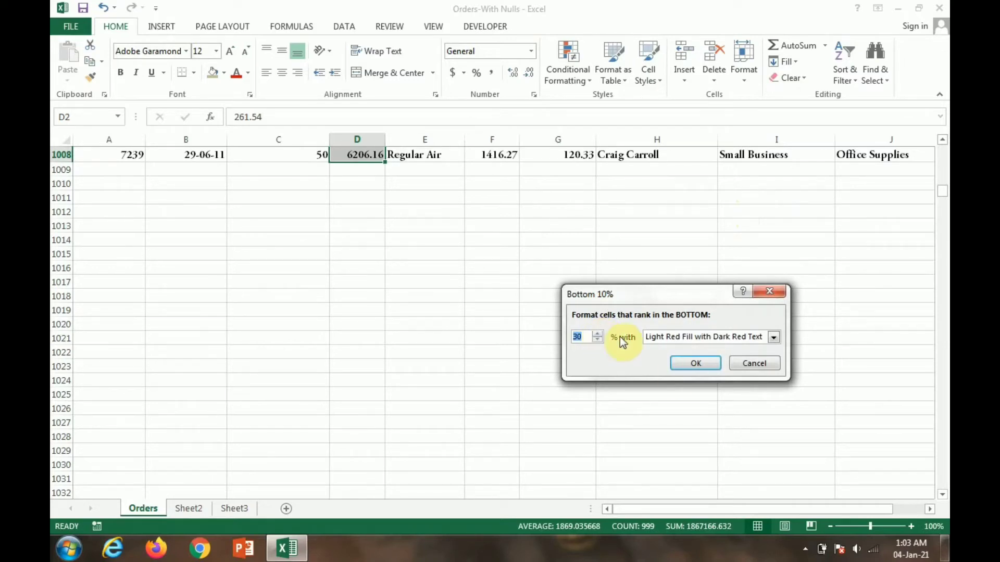
left_click(771, 338)
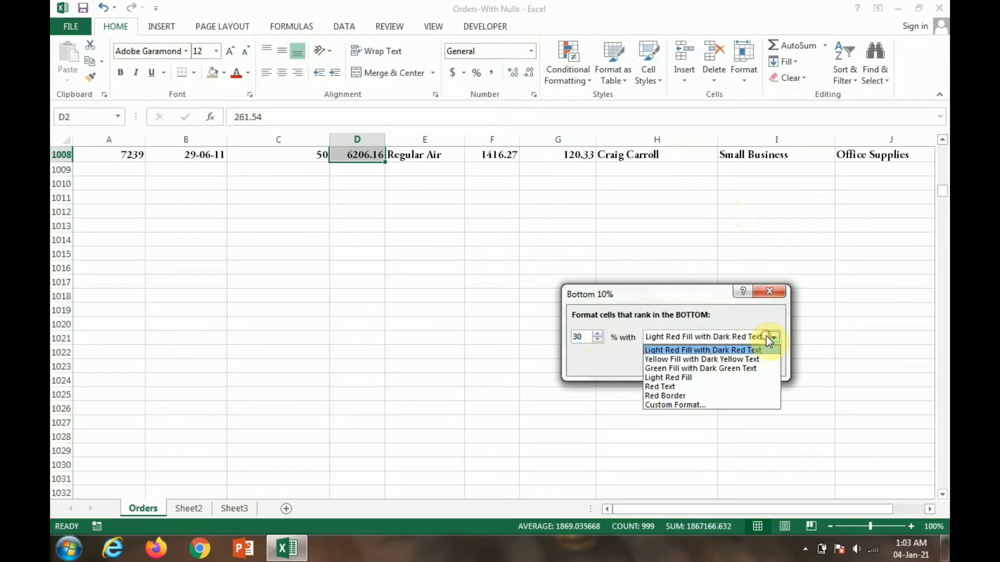
left_click(691, 388)
left_click(697, 363)
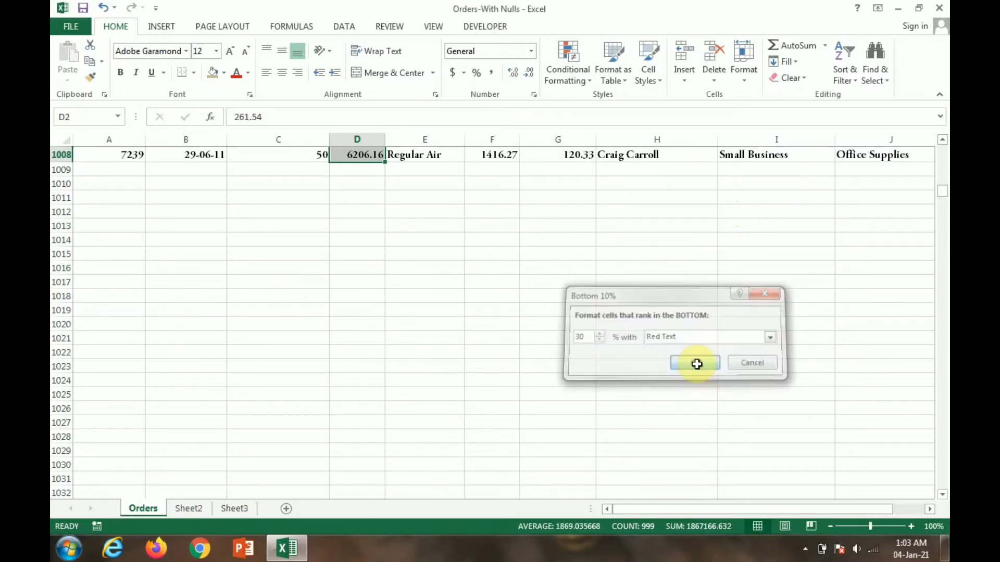
Return to the start of the Sales column and check the red text in its first few rows
key("ctrl+shift+Up")
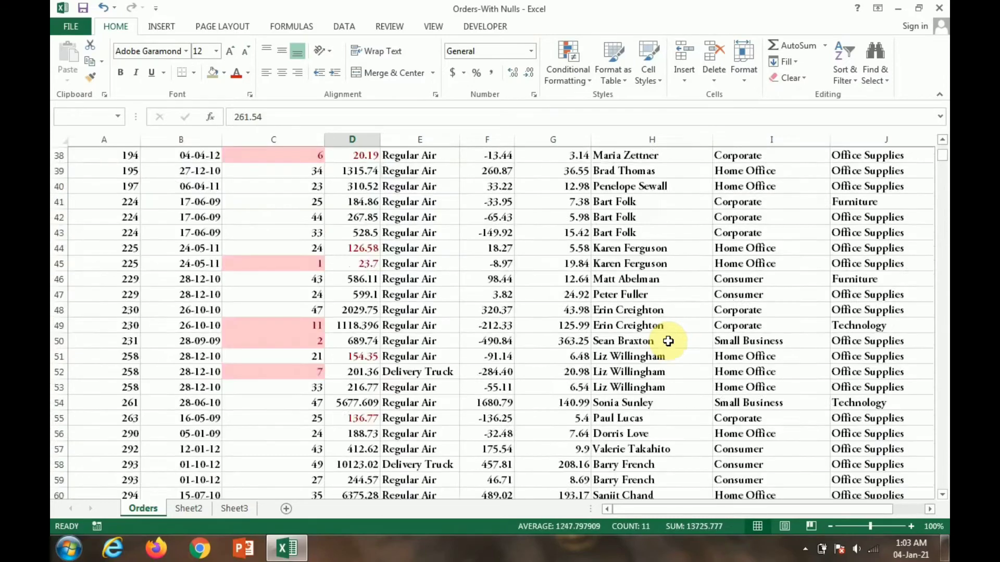
key("Down")
key("Down")
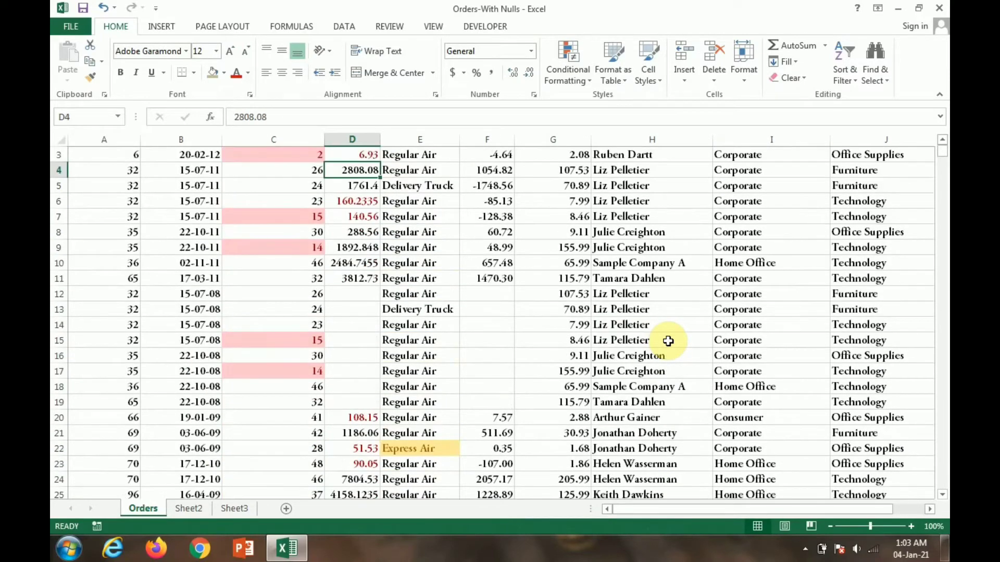
key("Down")
key("Down")
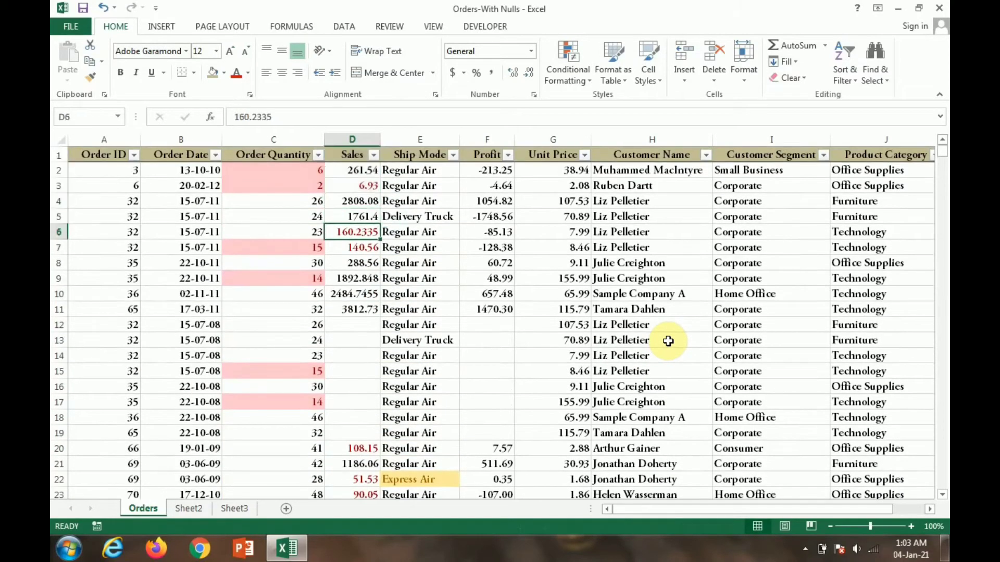
key("Up")
key("Up")
key("Down")
key("Up")
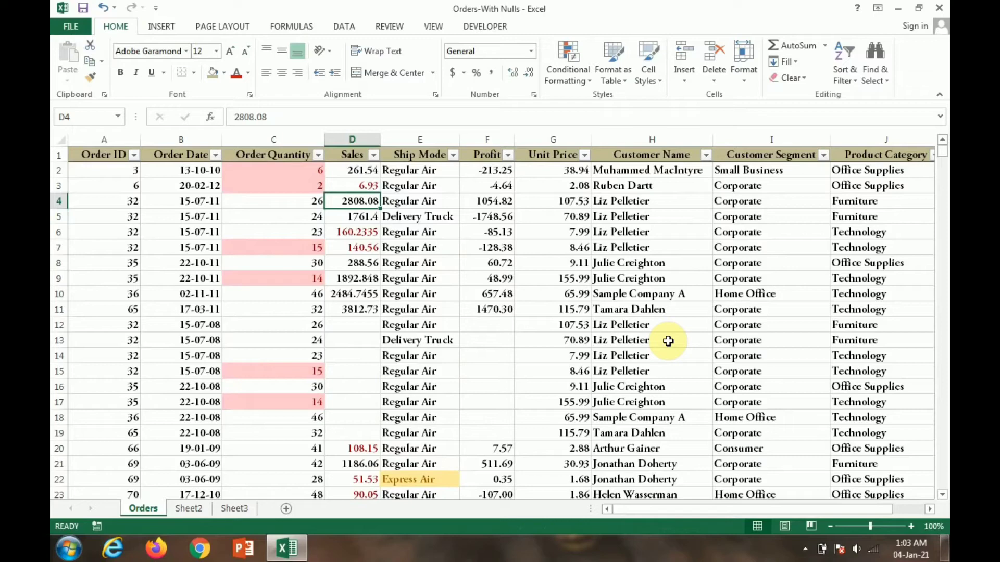
key("Up")
key("Up")
key("Up")
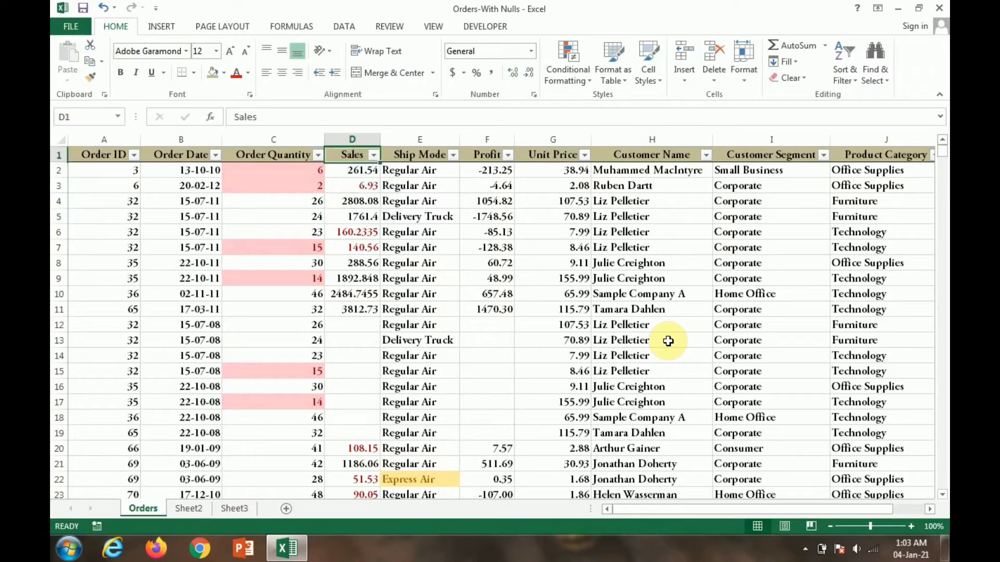
Examine the red-text Sales values from the header down to about row 70
key("Down")
key("Down")
key("Down")
key("Down")
key("Down")
key("Down")
key("Down")
key("Down")
key("Down")
key("Down")
key("Down")
key("Down")
key("Down")
key("Down")
key("Down")
key("Down")
key("Down")
key("Down")
key("Down")
key("Down")
key("Down")
key("Down")
key("Down")
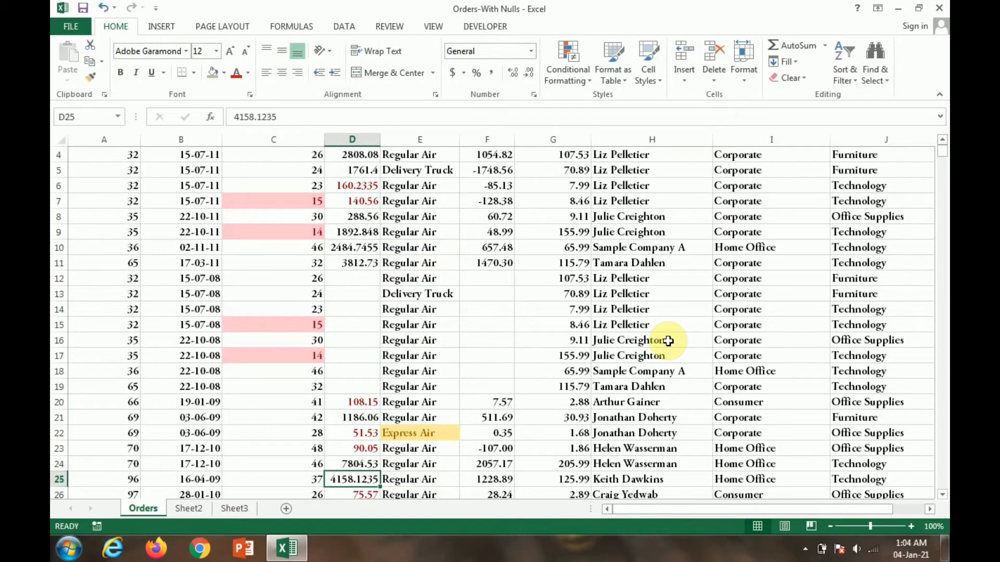
key("Down")
key("Down")
key("Down")
key("Down")
key("Down")
key("Down")
key("Down")
key("Down")
key("Down")
key("Down")
key("Down")
key("Down")
key("Down")
key("Down")
key("Down")
key("Down")
key("Down")
key("Down")
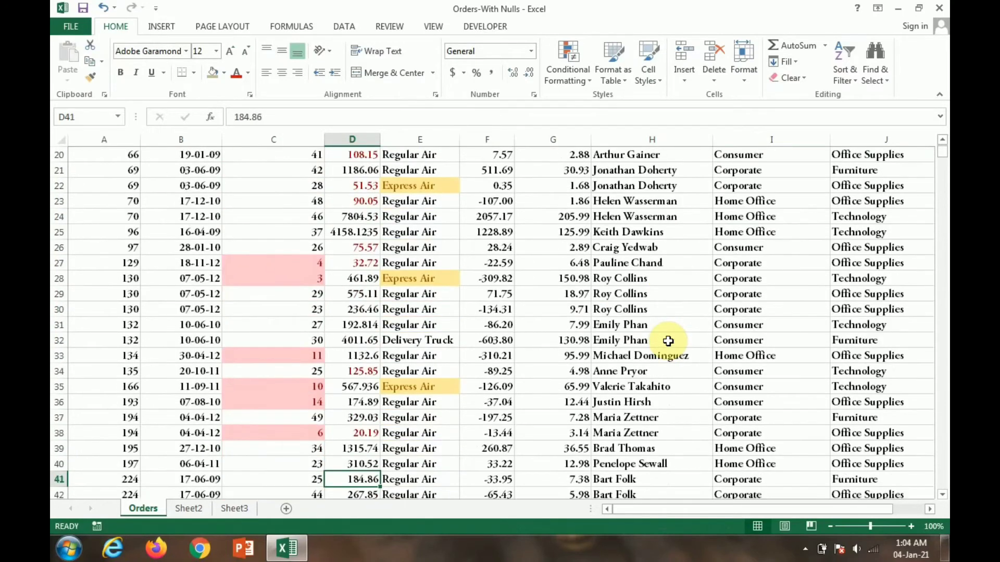
key("Down")
key("Down")
key("Down")
key("Down")
key("Down")
key("Down")
key("Down")
key("Down")
key("Down")
key("Down")
key("Down")
key("Down")
key("Down")
key("Down")
key("Down")
key("Down")
key("Down")
key("Down")
key("Down")
key("Down")
Review the red-text Sales values from about row 70 back up towards the first data row
key("Up")
key("Up")
key("Up")
key("Up")
key("Up")
key("Up")
key("Up")
key("Up")
key("Up")
key("Up")
key("Up")
key("Up")
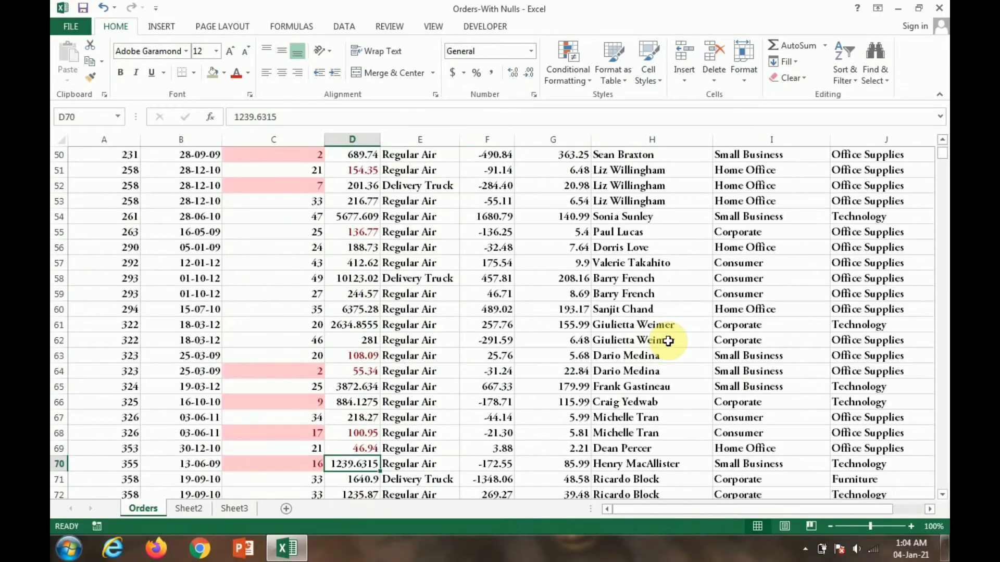
key("Up")
key("Up")
key("Up")
key("Up")
key("Up")
key("Up")
key("Up")
key("Up")
key("Up")
key("Up")
key("Up")
key("Up")
key("Up")
key("Up")
key("Up")
key("Up")
key("Up")
key("Up")
key("Up")
key("Up")
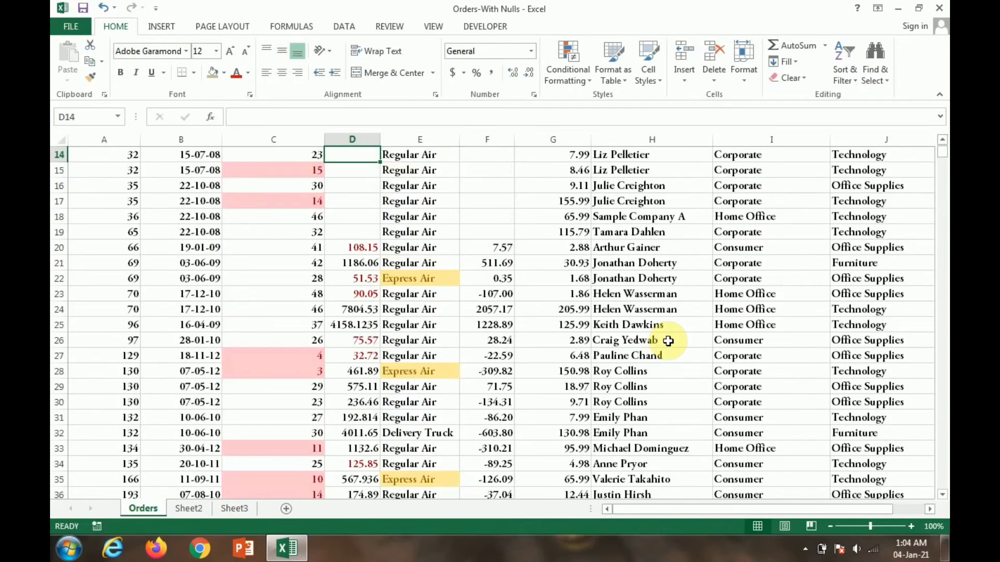
For the first Profit cell, F2, look through the Top/Bottom Rules and Data Bars options without applying any
key("Down")
key("Right")
key("Right")
key("Right")
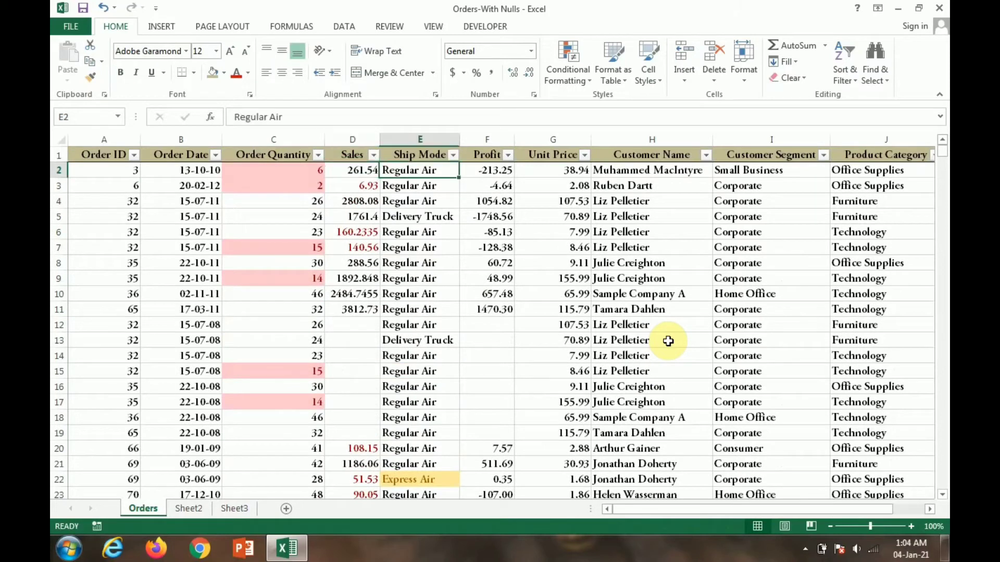
key("Left")
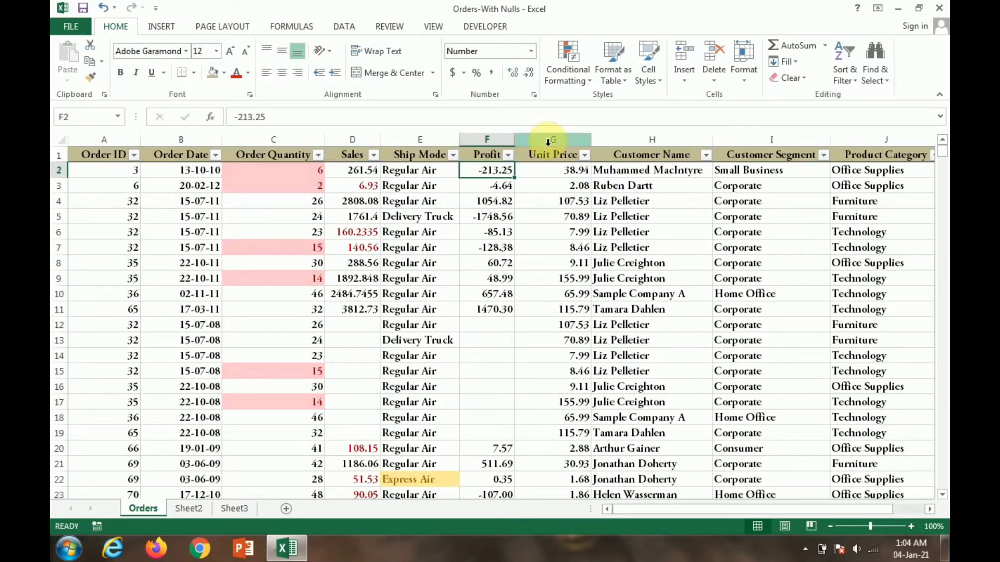
left_click(555, 70)
mouse_move(617, 130)
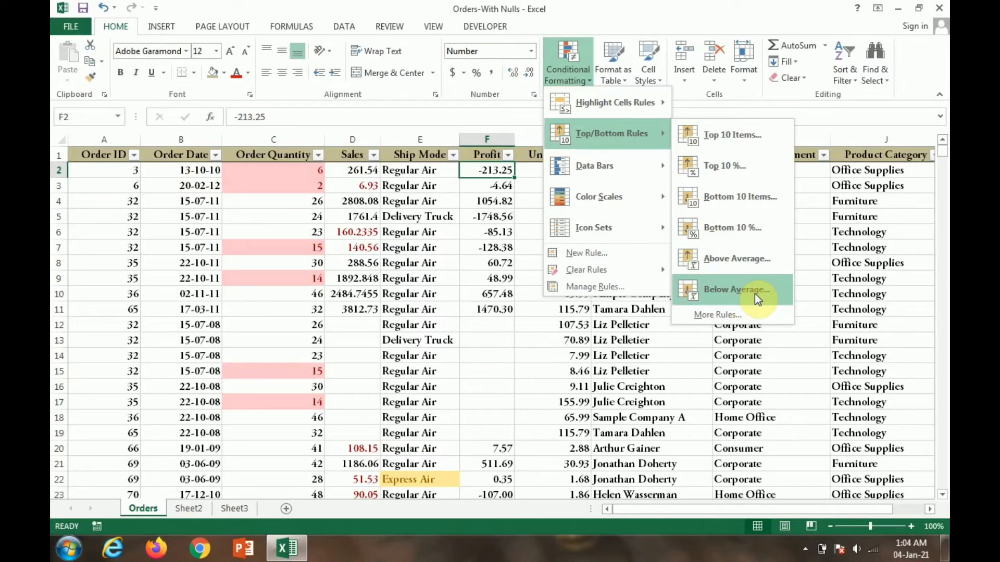
mouse_move(596, 171)
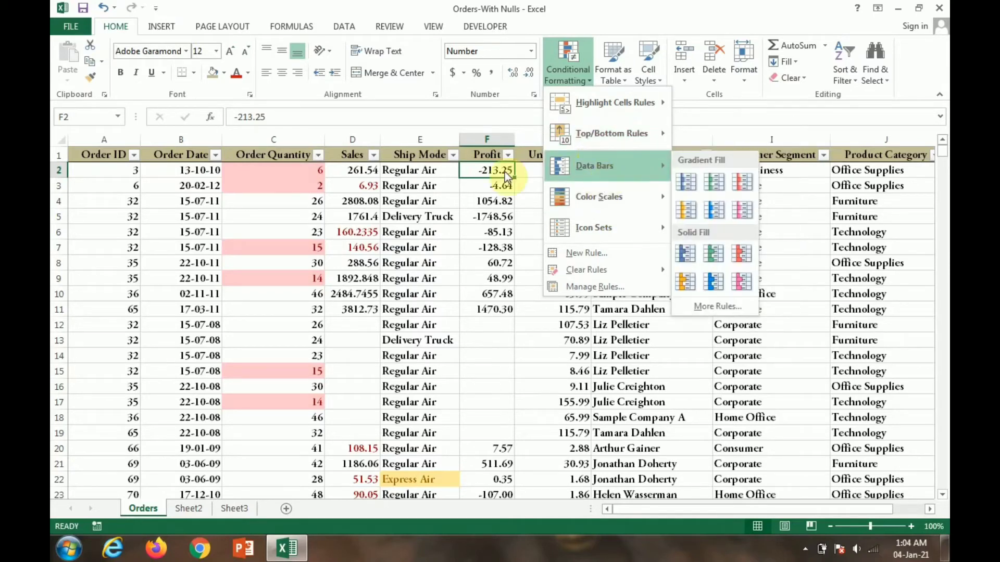
left_click(468, 218)
left_click(556, 169)
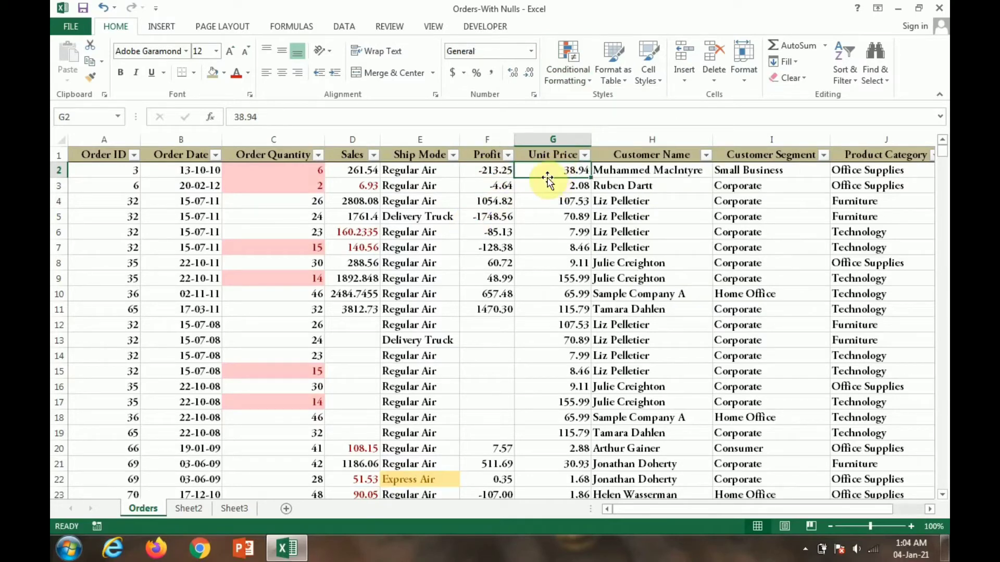
left_click(492, 168)
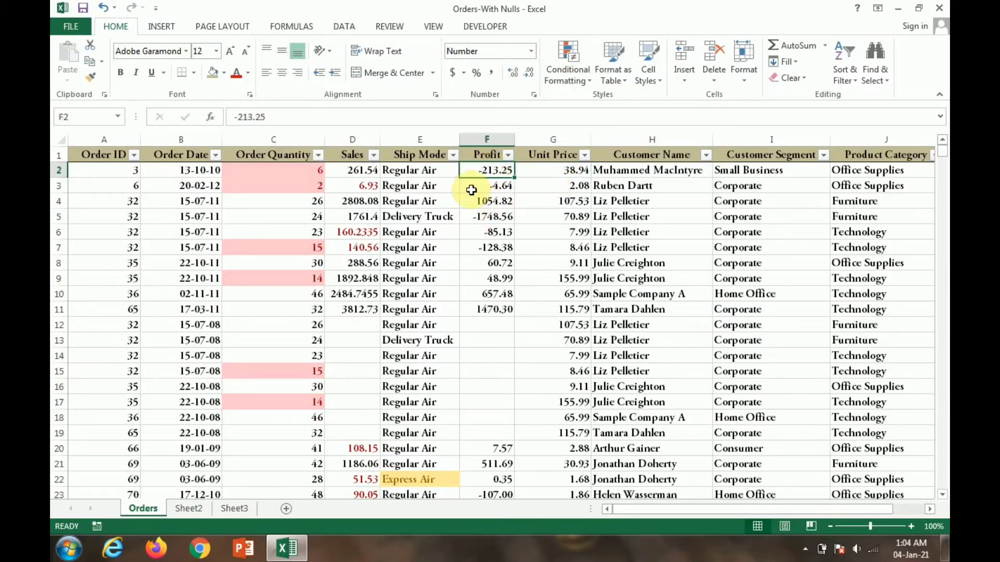
left_click(568, 73)
left_click(474, 167)
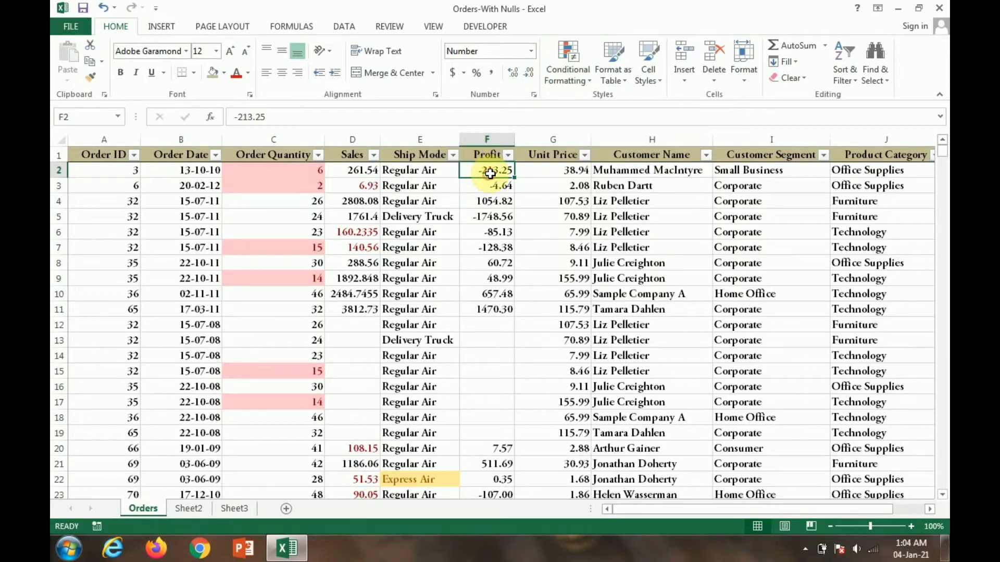
Apply light blue gradient-fill data bars to the Profit values in F2:F1008
key("ctrl+shift+Down")
key("ctrl+shift+Down")
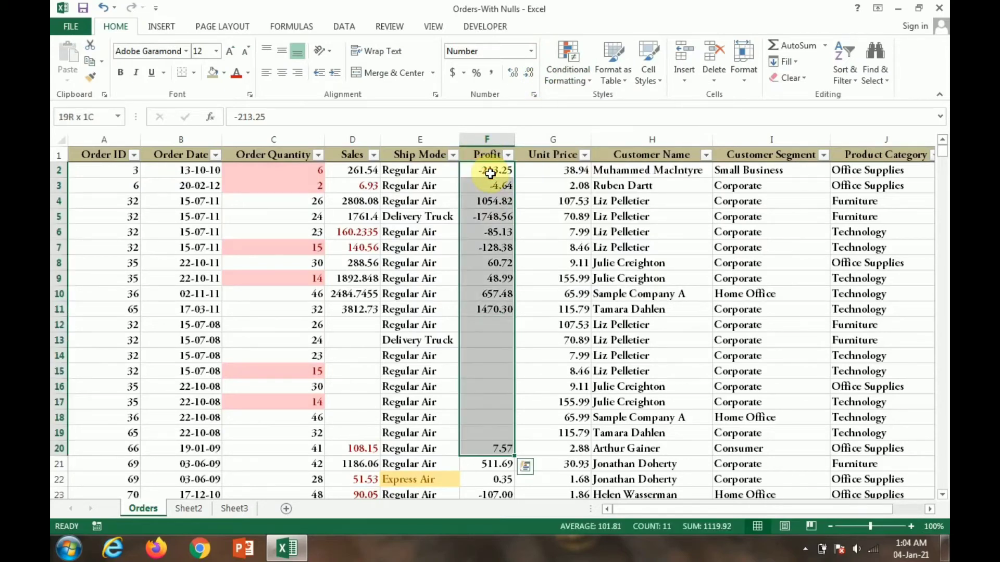
key("ctrl+shift+Down")
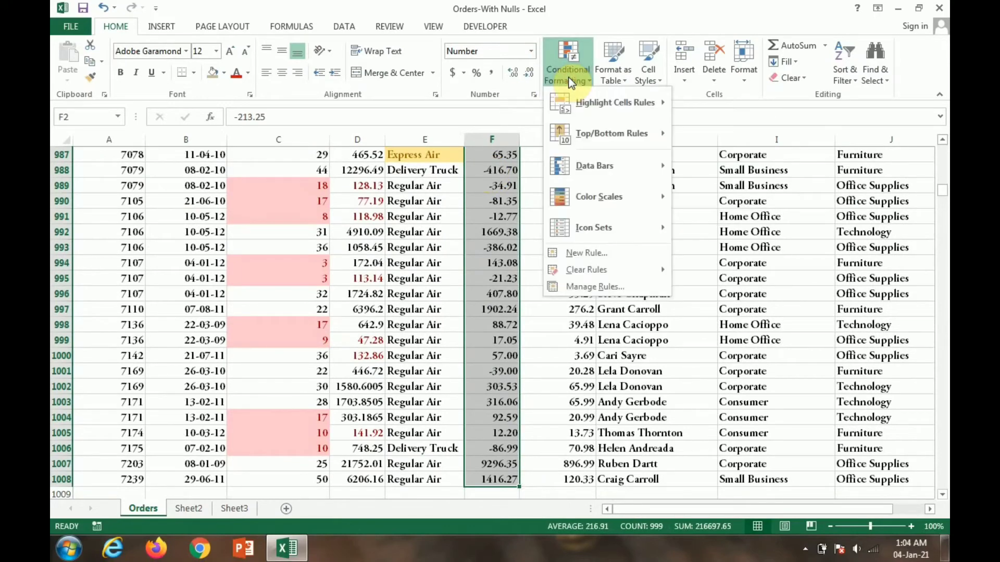
mouse_move(594, 158)
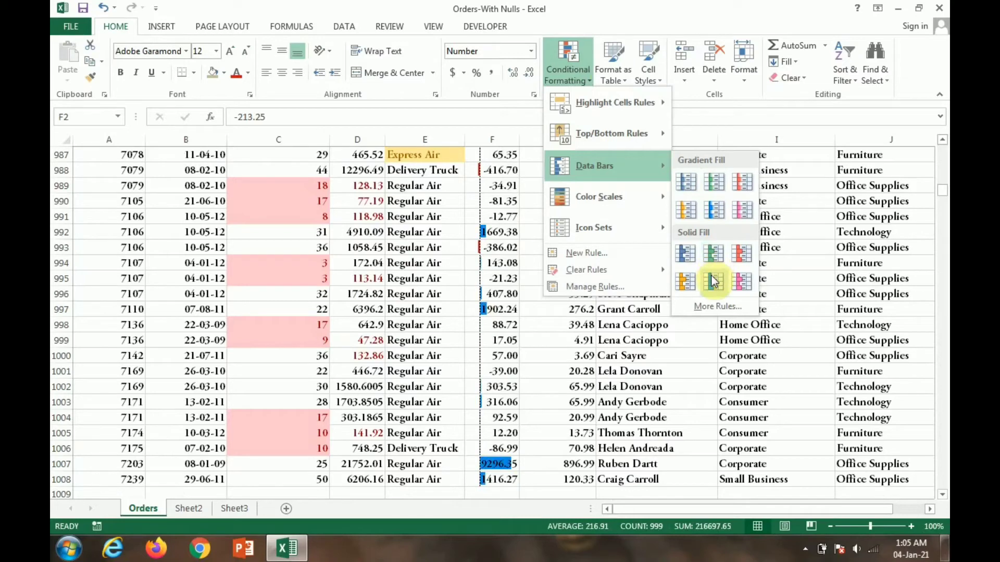
left_click(714, 218)
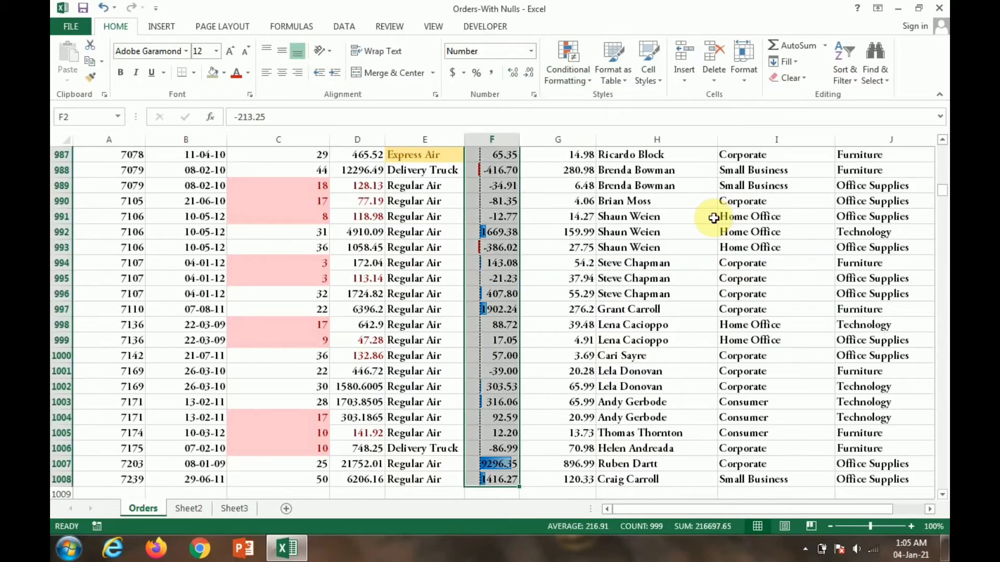
Return to the start of the Profit column and examine the data bars down to row 6
key("ctrl+shift+Up")
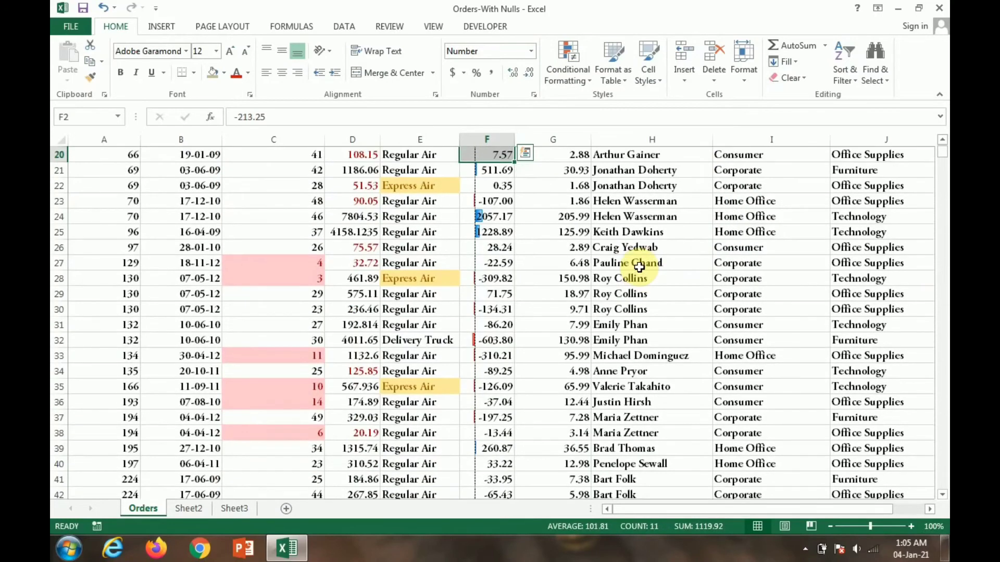
key("ctrl+Up")
key("Down")
key("Down")
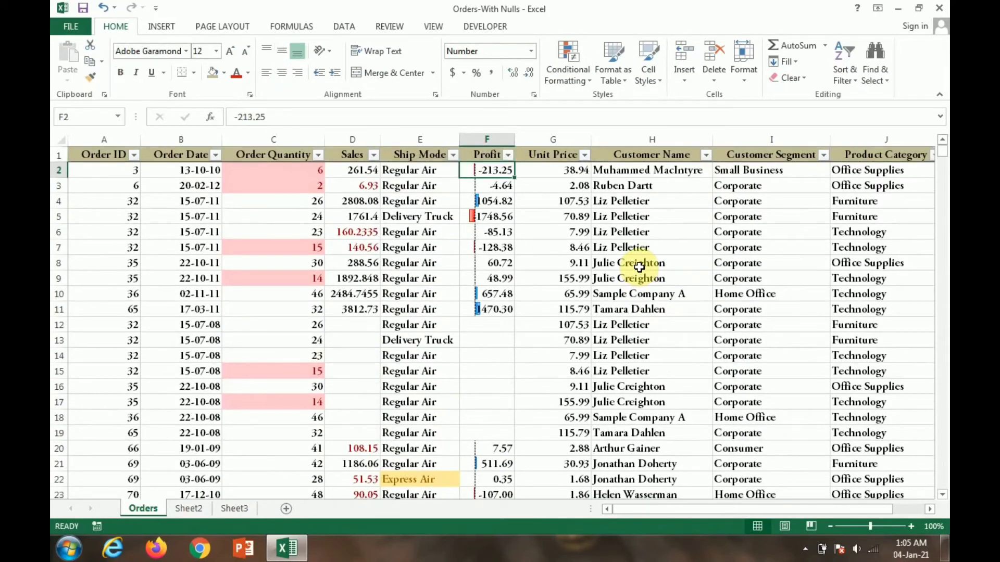
key("Up")
key("Down")
key("Down")
key("Down")
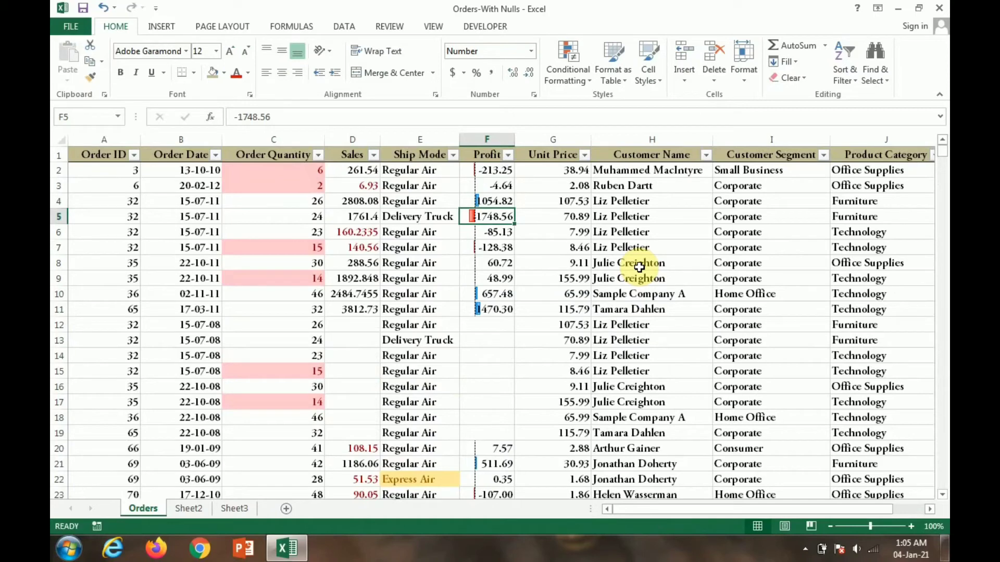
key("Down")
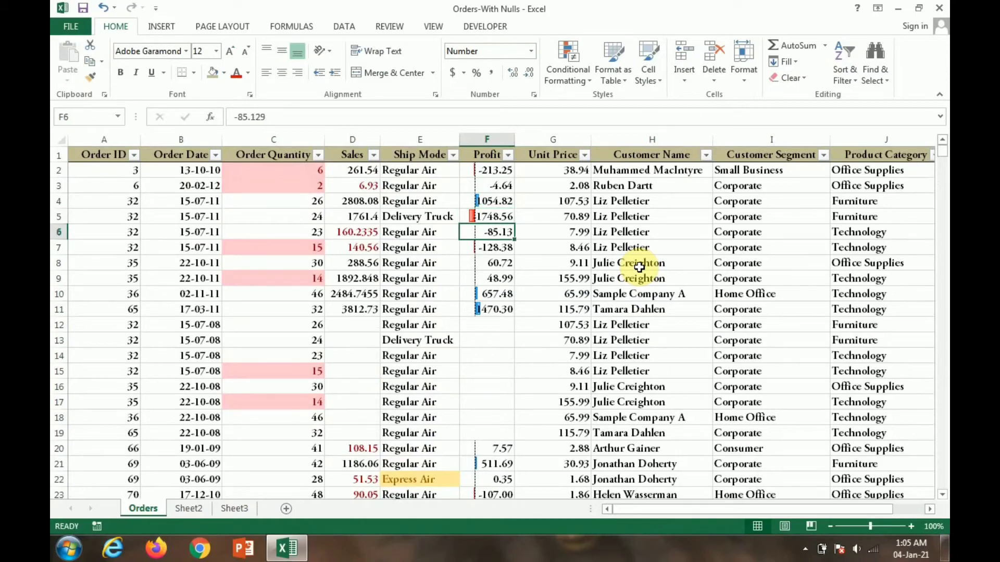
Examine the Profit data bars from row 6 down past row 60, and return to the positive bar in F54
key("Down")
key("Down")
key("Down")
key("Down")
key("Down")
key("Down")
key("Down")
key("Down")
key("Down")
key("Down")
key("Down")
key("Down")
key("Down")
key("Down")
key("Down")
key("Down")
key("Down")
key("Down")
key("Down")
key("Down")
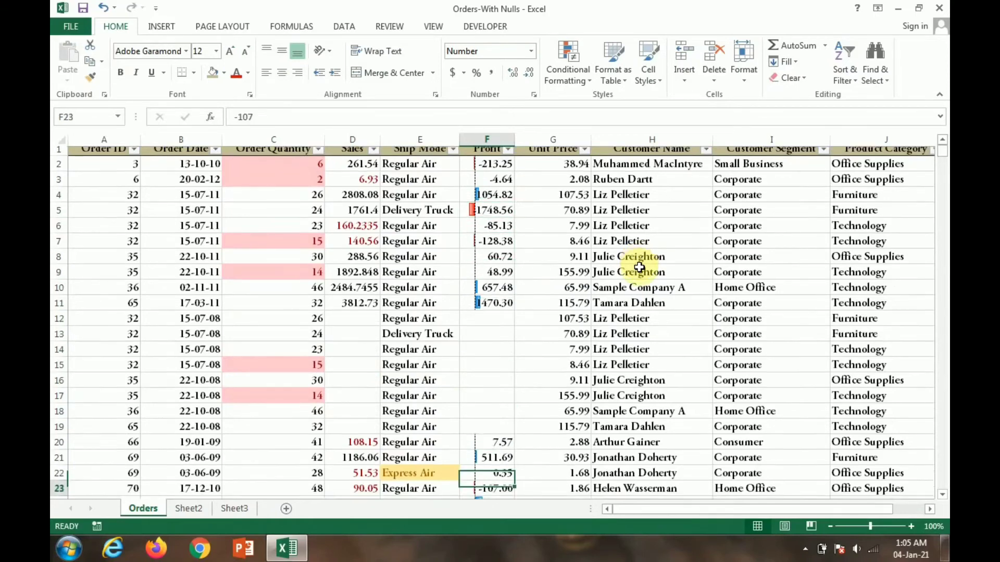
key("Down")
key("Down")
key("Down")
key("Down")
key("Down")
key("Down")
key("Down")
key("Down")
key("Down")
key("Down")
key("Down")
key("Down")
key("Down")
key("Down")
key("Down")
key("Down")
key("Down")
key("Down")
key("Down")
key("Down")
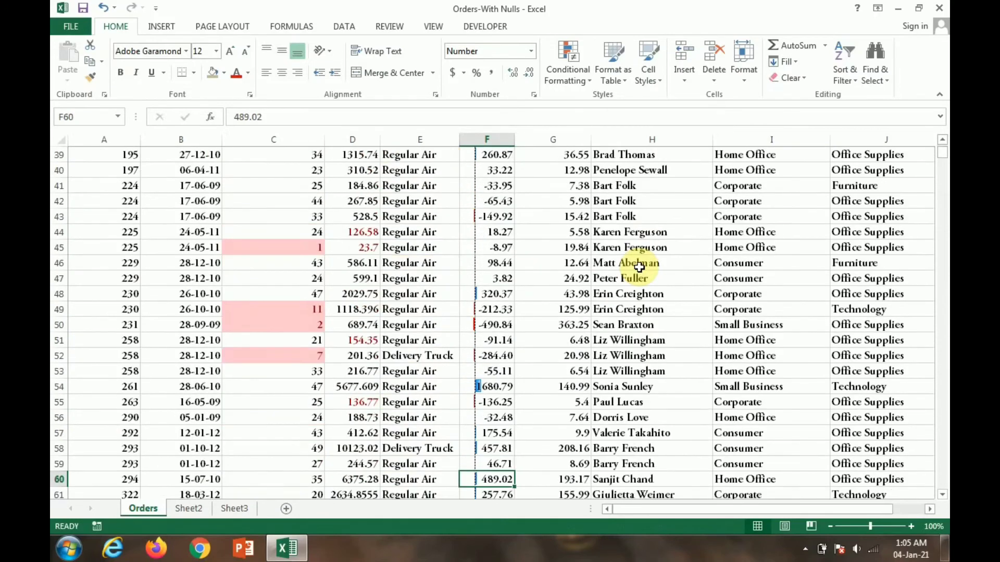
key("Up")
key("Up")
key("Up")
key("Up")
key("Up")
key("Up")
key("Up")
key("Up")
key("Up")
key("Up")
key("Up")
key("Up")
key("Up")
key("Up")
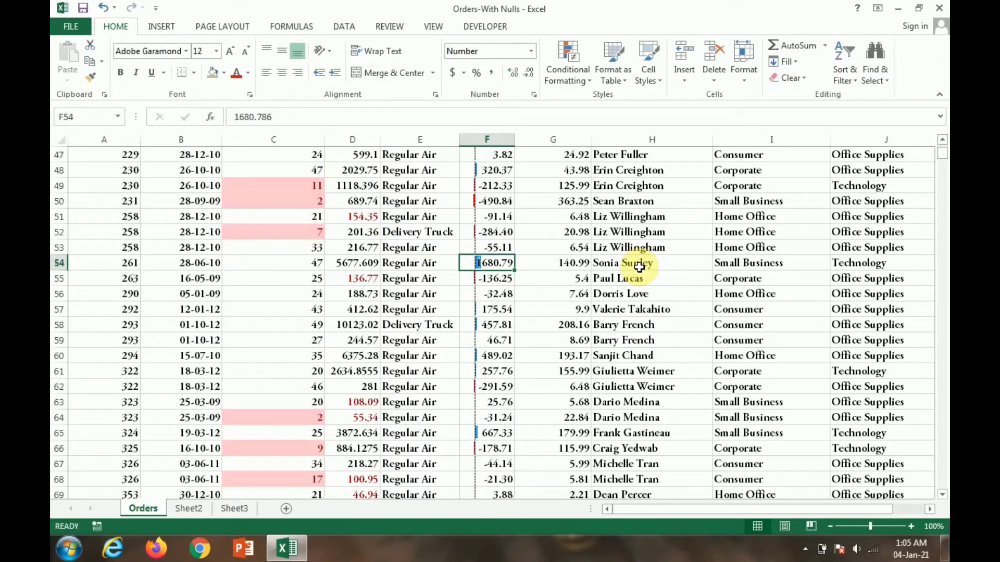
Continue examining the Profit data bars below row 54 and stop at the long positive bar in F79
key("Down")
key("Down")
key("Down")
key("Down")
key("Down")
key("Down")
key("Down")
key("Down")
key("Down")
key("Down")
key("Down")
key("Down")
key("Down")
key("Down")
key("Down")
key("Down")
key("Down")
key("Down")
key("Down")
key("Down")
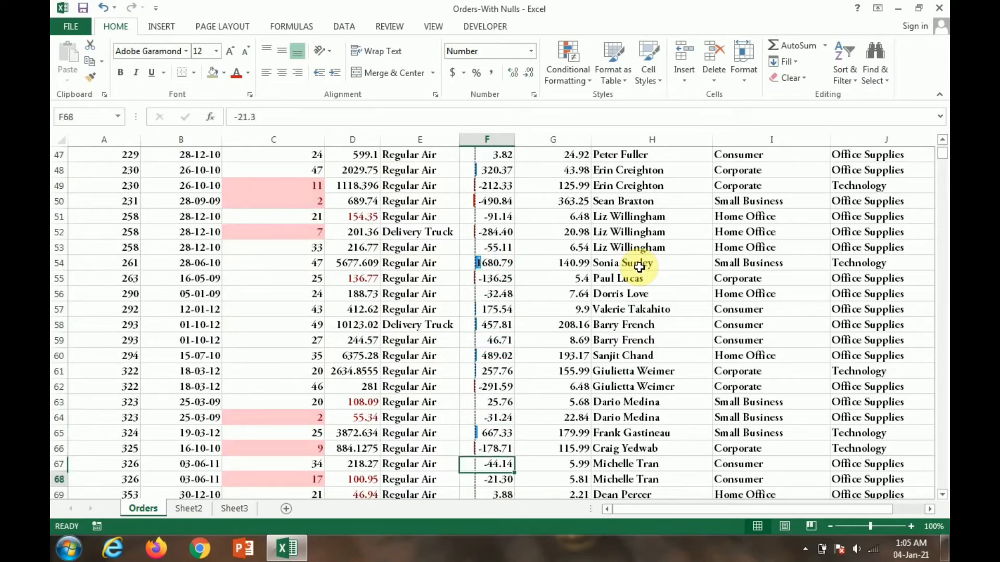
key("Up")
key("Up")
key("Up")
key("Up")
key("Up")
key("Up")
key("Up")
key("Up")
key("Up")
key("Up")
key("Up")
key("Up")
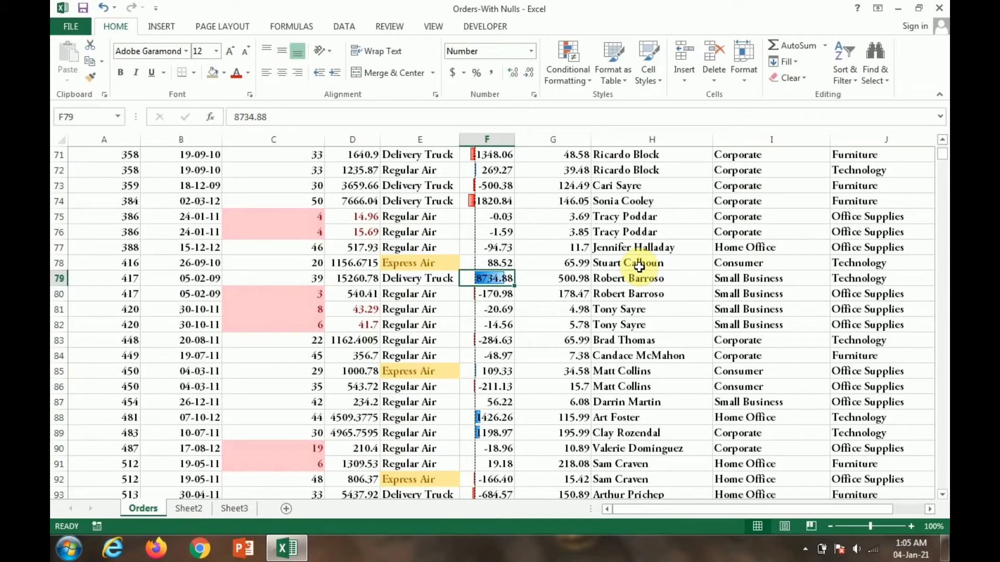
Compare the positive and negative Profit data bars from row 80 down to the negative bar in F110
key("Down")
key("Down")
key("Down")
key("Down")
key("Down")
key("Down")
key("Down")
key("Down")
key("Down")
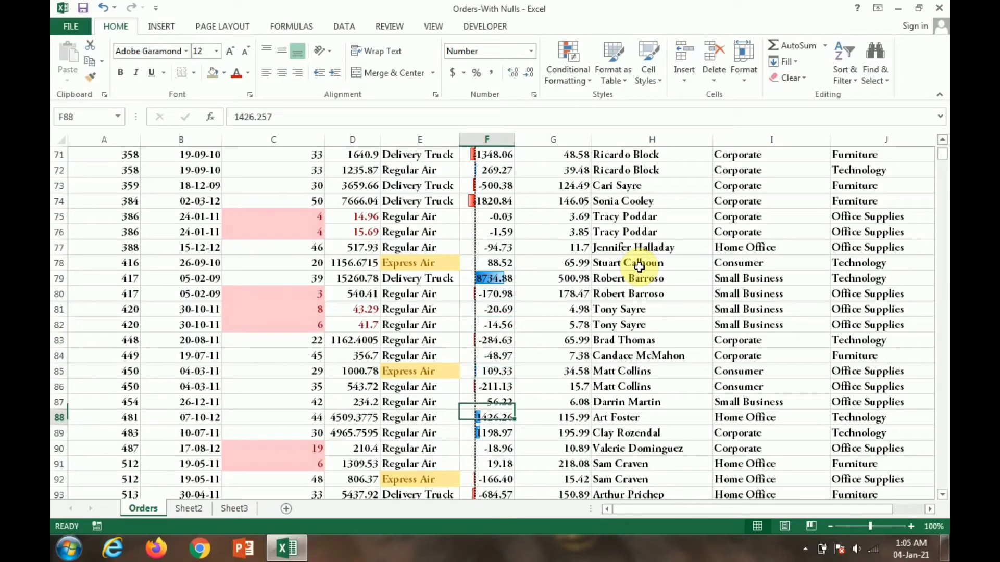
key("Down")
key("Down")
key("Down")
key("Down")
key("Down")
key("Down")
key("Down")
key("Down")
key("Down")
key("Down")
key("Down")
key("Down")
key("Down")
key("Down")
key("Down")
key("Down")
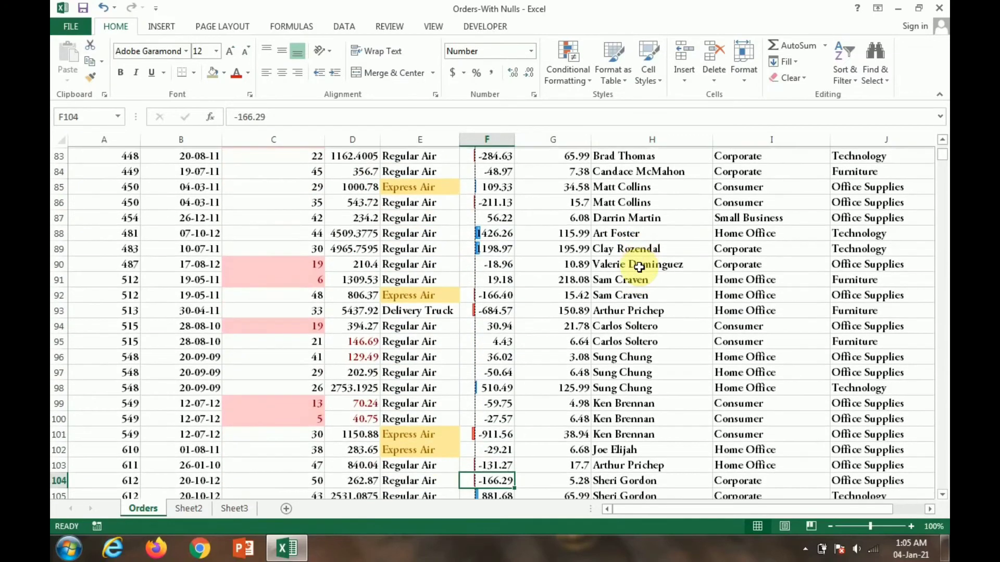
key("Down")
key("Down")
key("Down")
key("Down")
key("Down")
key("Down")
key("Down")
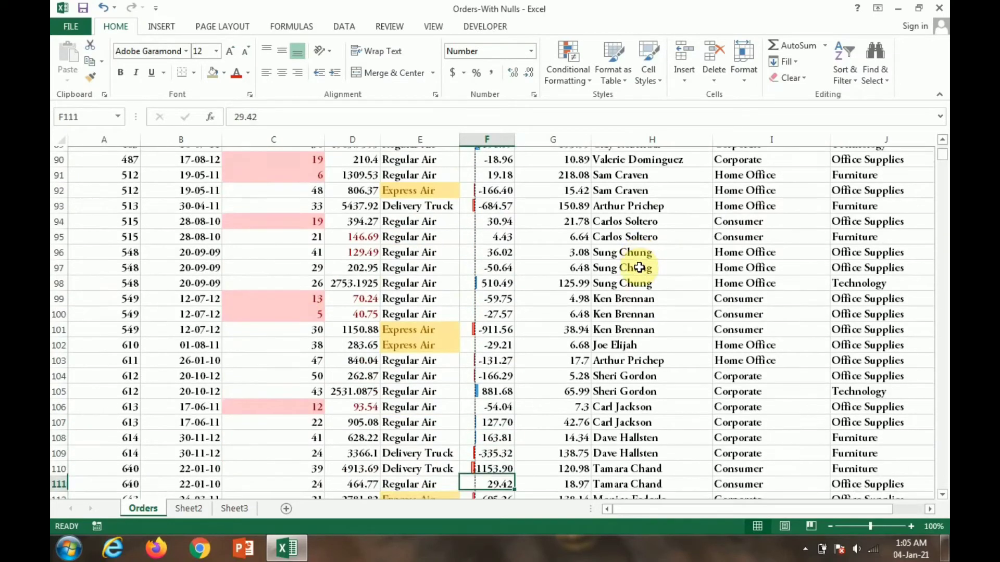
key("Up")
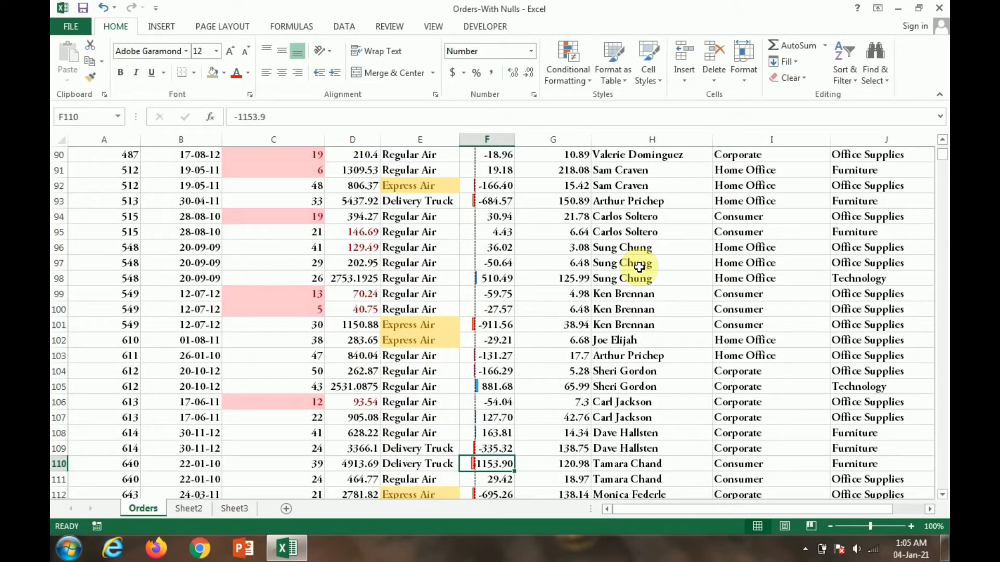
Review the Profit data bars from row 111 down to about row 135, and go back up to row 116
key("Down")
key("Down")
key("Down")
key("Down")
key("Down")
key("Down")
key("Down")
key("Down")
key("Down")
key("Down")
key("Down")
key("Down")
key("Down")
key("Down")
key("Down")
key("Down")
key("Down")
key("Down")
key("Down")
key("Down")
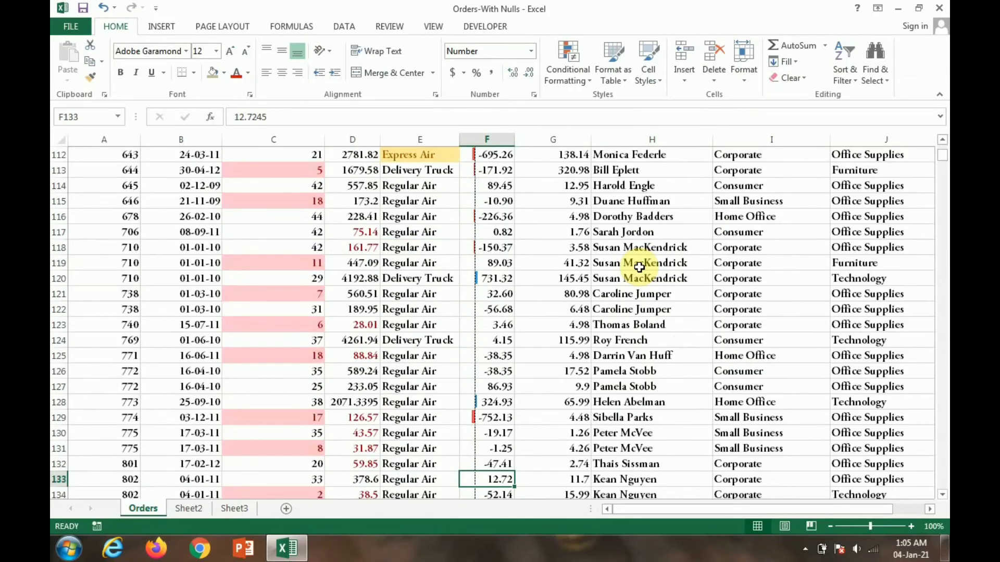
key("Up")
key("Up")
key("Up")
key("Up")
key("Up")
key("Up")
key("Up")
key("Up")
key("Up")
key("Up")
key("Up")
key("Up")
key("Up")
key("Up")
key("Up")
key("Up")
key("Up")
key("Up")
key("Up")
key("Up")
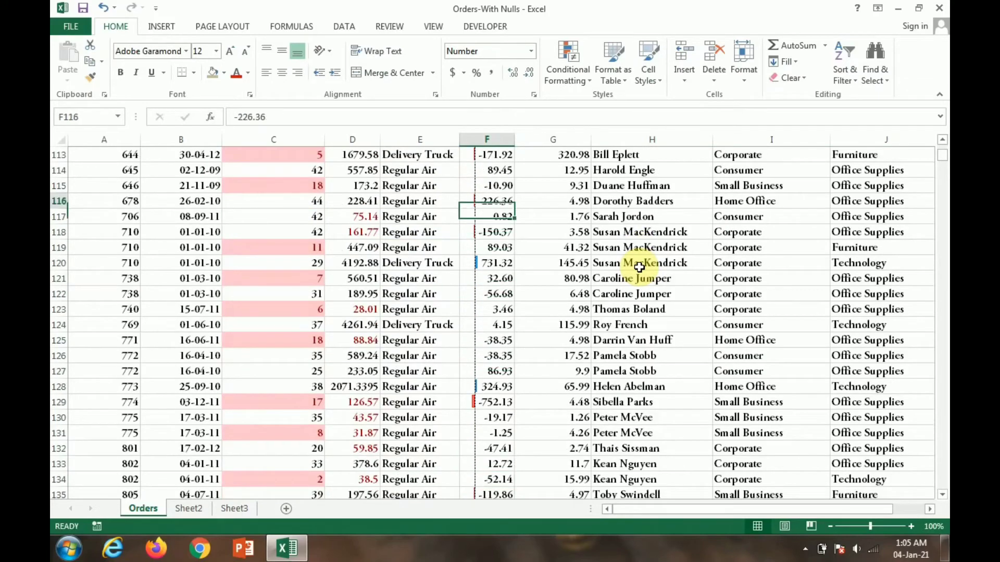
Review the Profit data bars upward from row 116 to the column header in F1
key("Up")
key("Up")
key("Up")
key("Up")
key("Up")
key("Up")
key("Up")
key("Up")
key("Up")
key("Up")
key("Up")
key("Up")
key("Up")
key("Up")
key("Up")
key("Up")
key("Up")
key("Up")
key("Up")
key("Up")
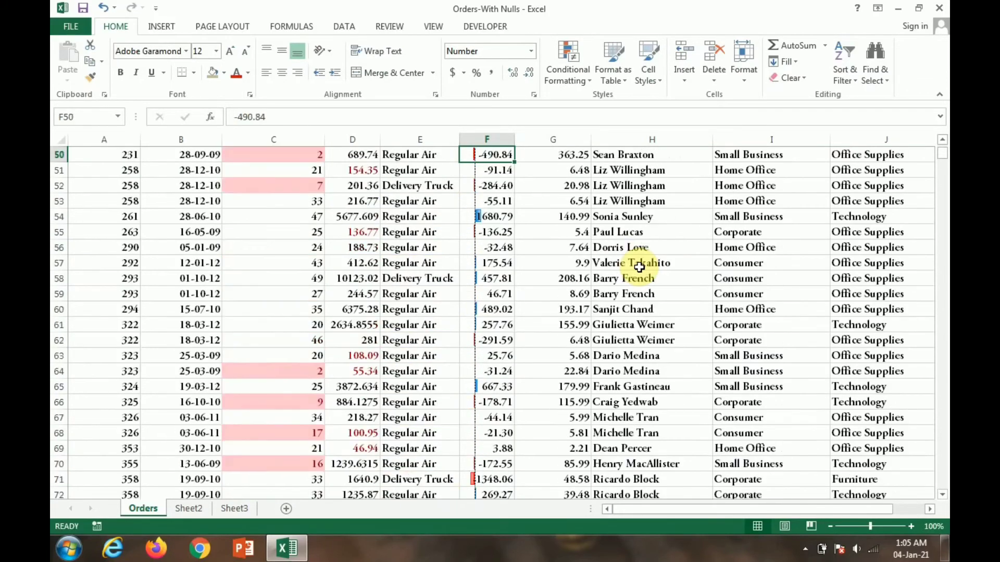
key("Up")
key("Up")
key("Up")
key("Up")
key("Up")
key("Up")
key("Up")
key("Up")
key("Up")
key("Up")
key("Up")
key("Up")
key("Up")
key("Up")
key("Up")
key("Up")
key("Up")
key("Up")
key("Up")
key("Up")
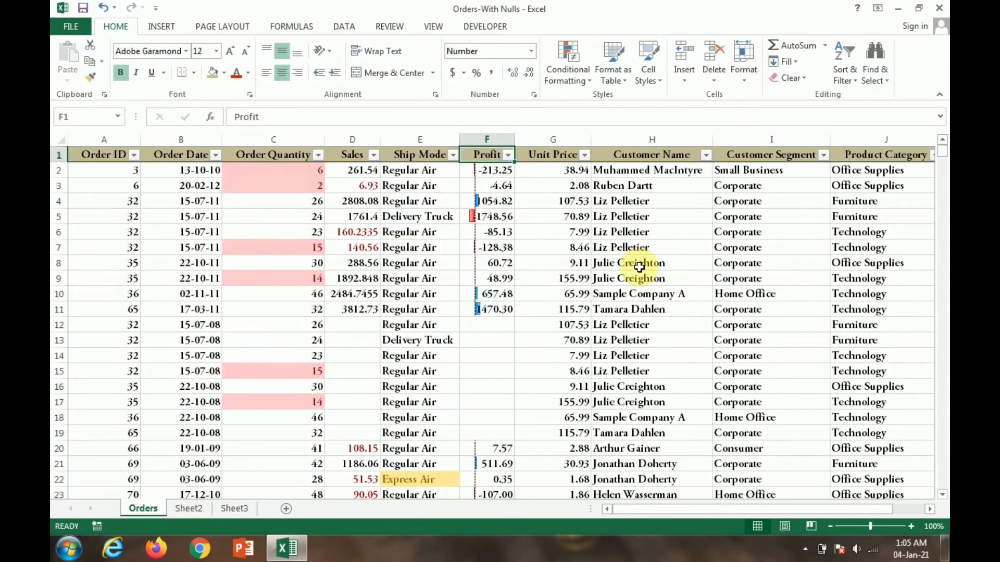
Preview the gradient and solid fill data bar presets on Profit cell F2 without applying one
left_click(565, 68)
mouse_move(611, 165)
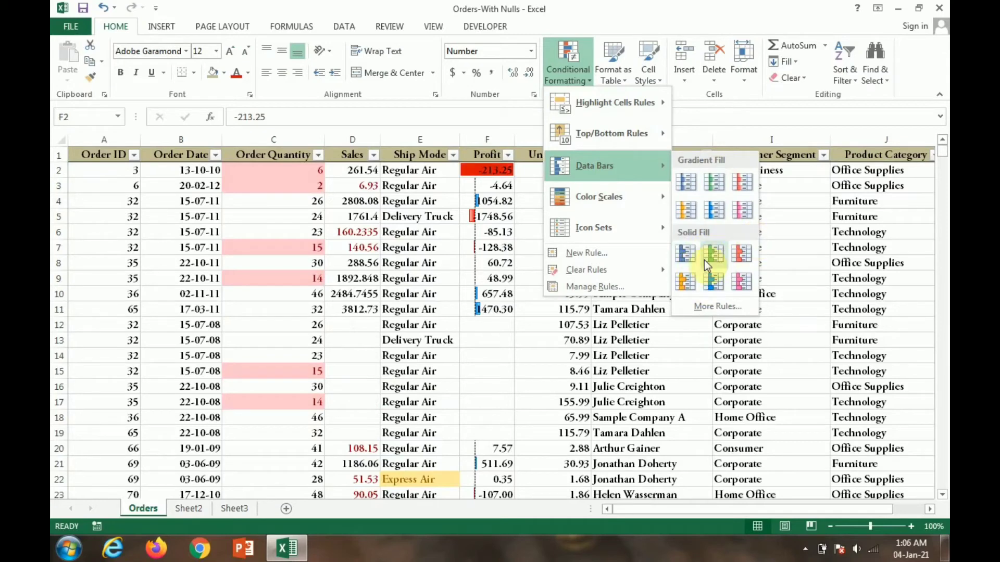
left_click(639, 316)
Select the Profit values from F2 to F1008 and look through the data bar and color scale presets without applying one
left_click(502, 171)
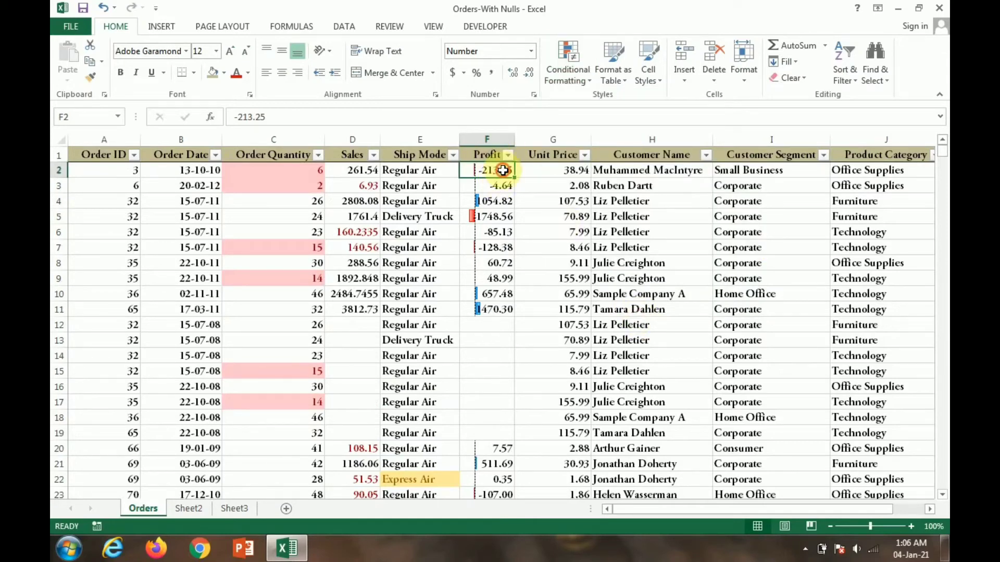
key("ctrl+shift+Down")
key("ctrl+shift+Down")
key("ctrl+shift+Down")
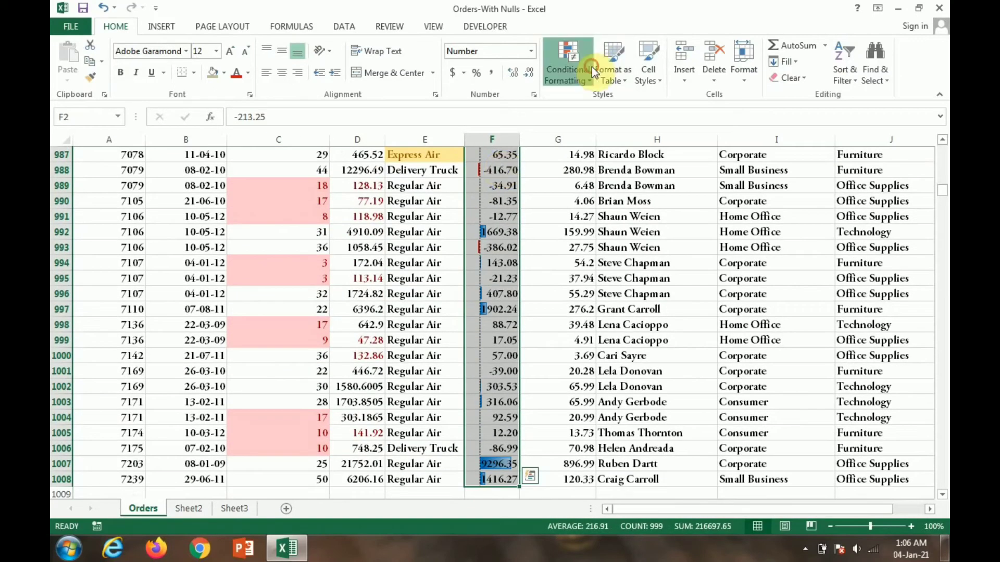
left_click(589, 69)
mouse_move(606, 161)
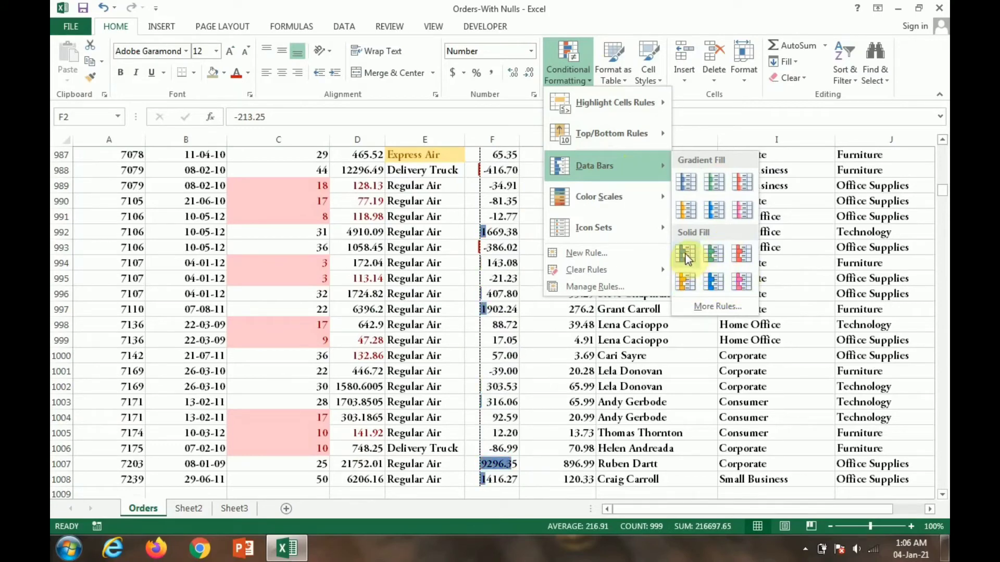
mouse_move(611, 196)
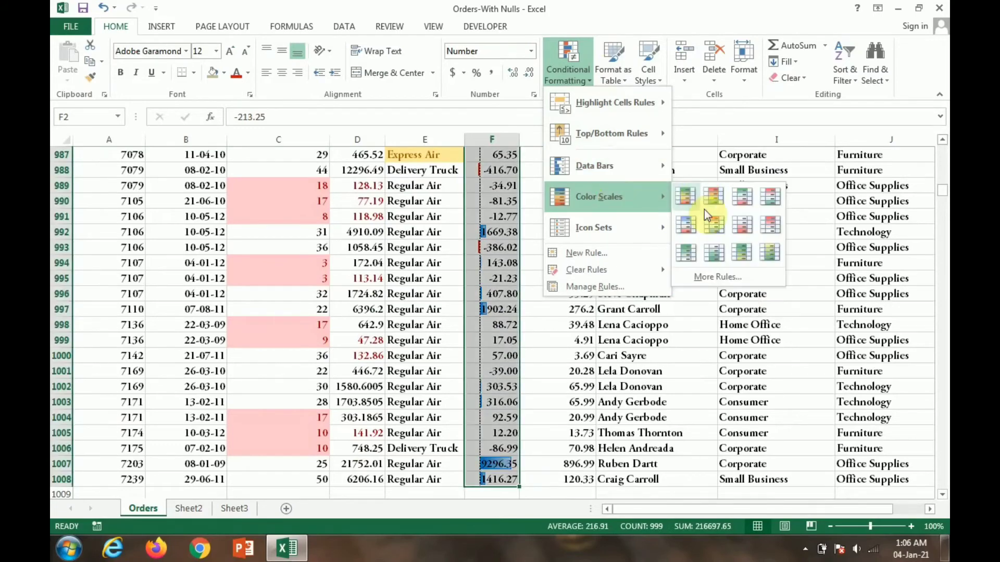
left_click(679, 328)
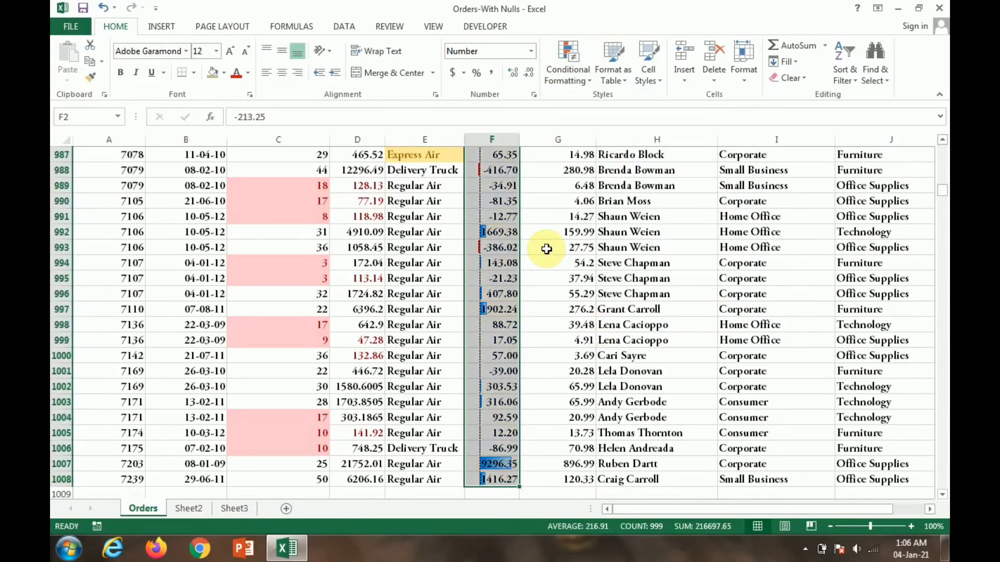
Go to the first Unit Price value in G2 and preview the color scale presets without applying one
key("ctrl+shift+Up")
key("ctrl+shift+Up")
key("ctrl+shift+Up")
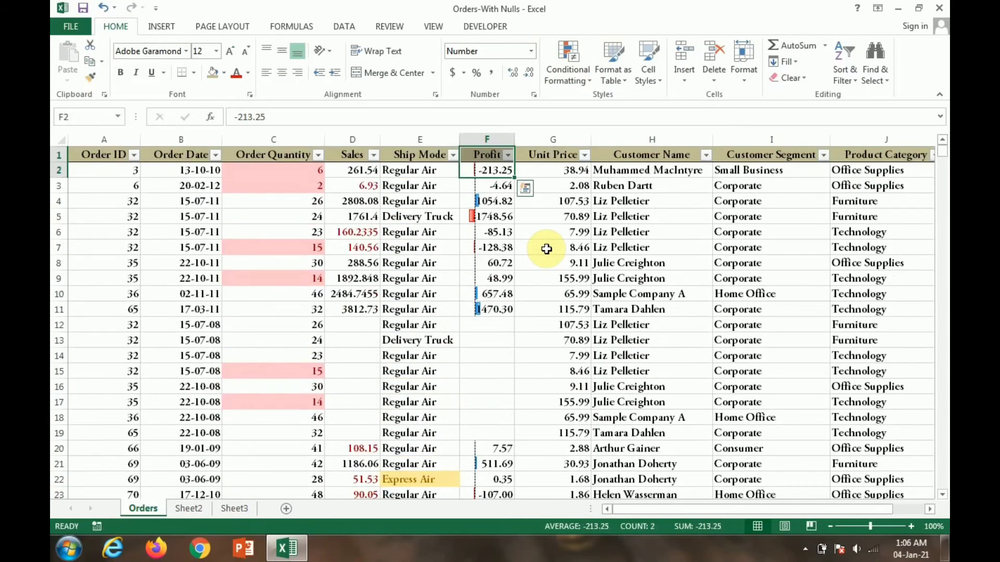
key("Right")
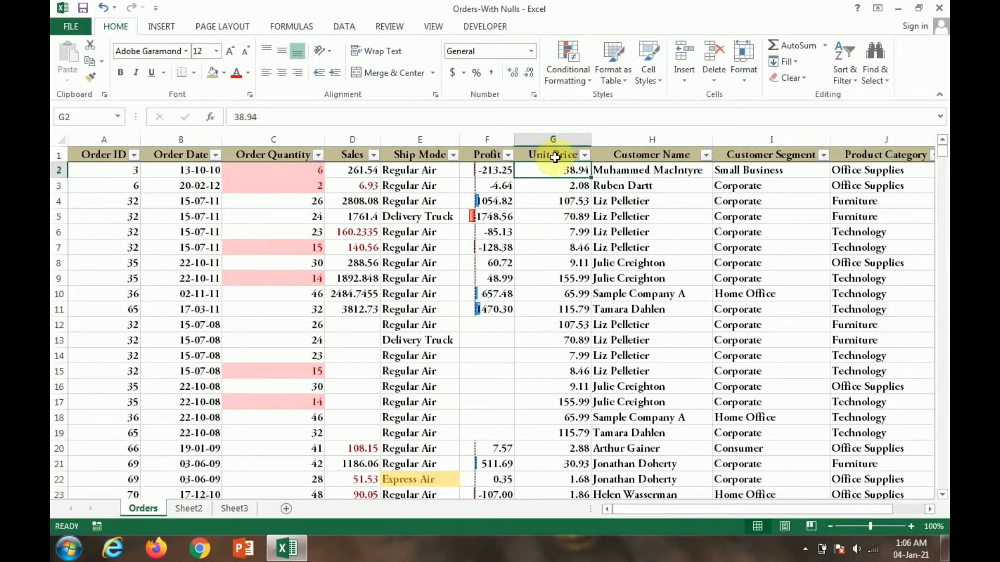
left_click(567, 76)
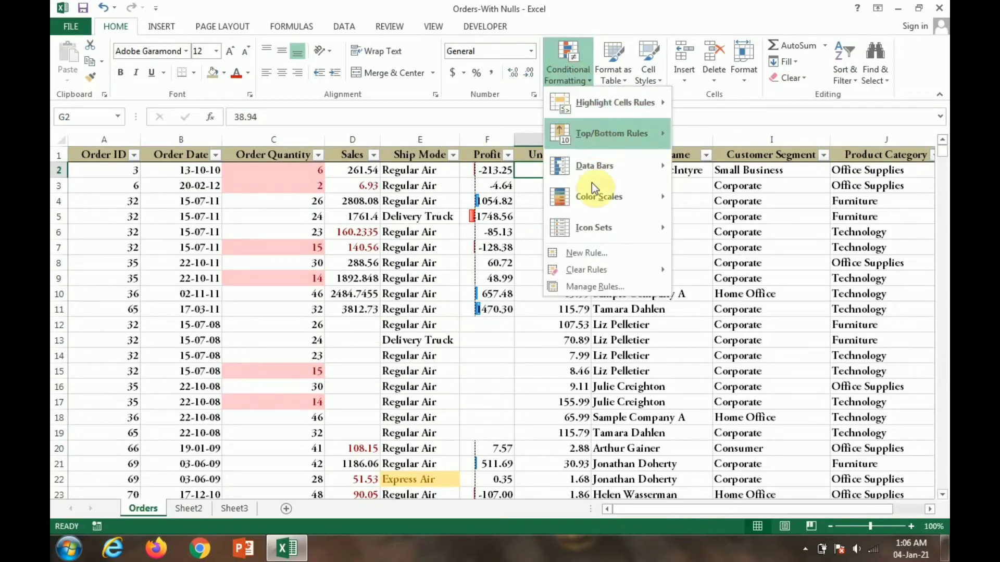
mouse_move(608, 209)
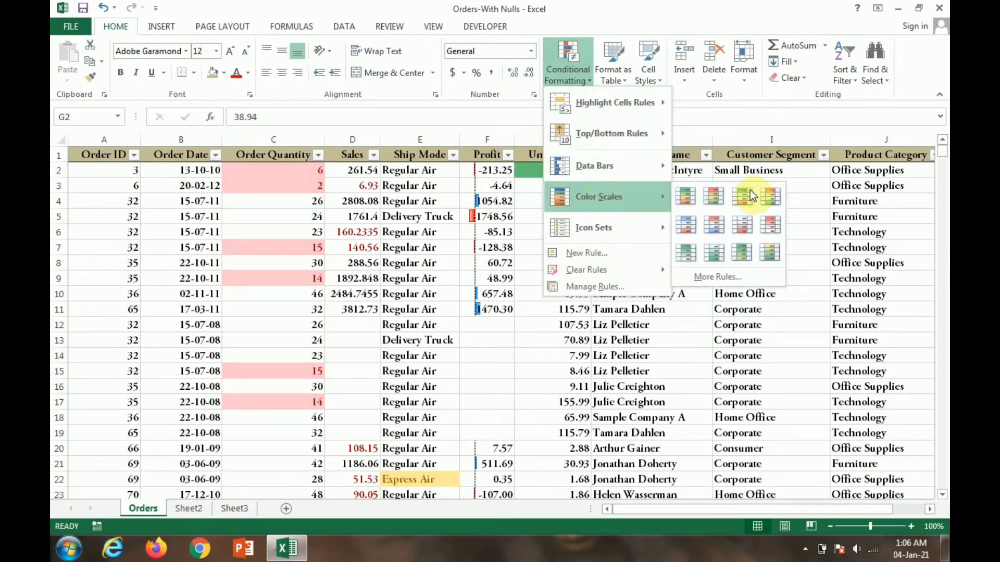
left_click(531, 227)
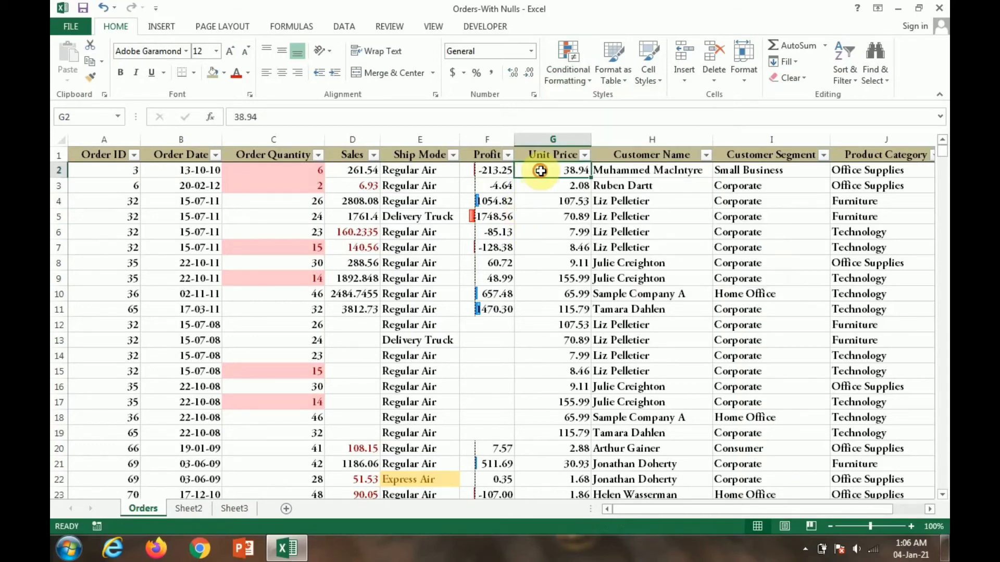
Apply the Red - White - Blue color scale, with blue for low values, to the Unit Price values in G2:G1008
key("ctrl+shift+Down")
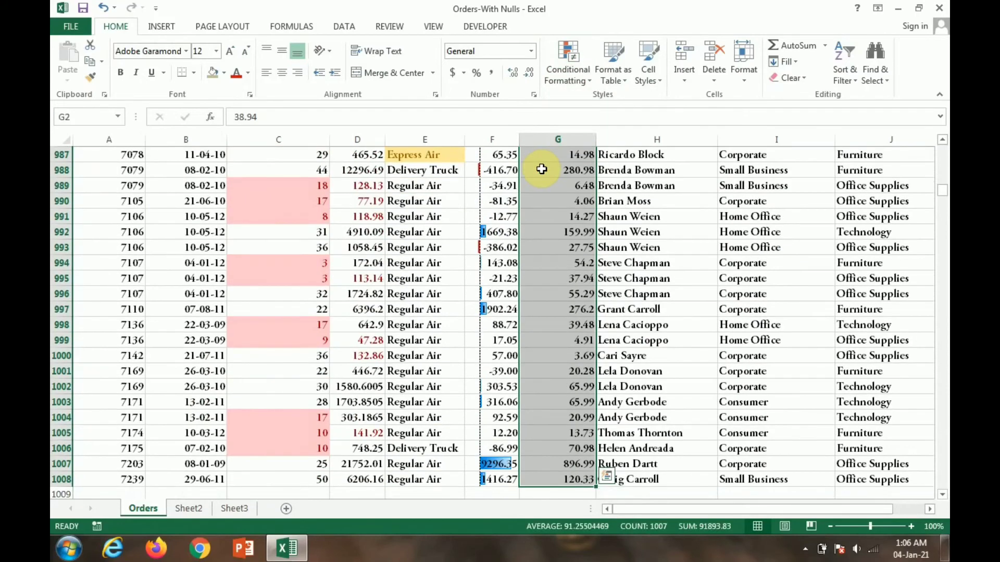
left_click(590, 76)
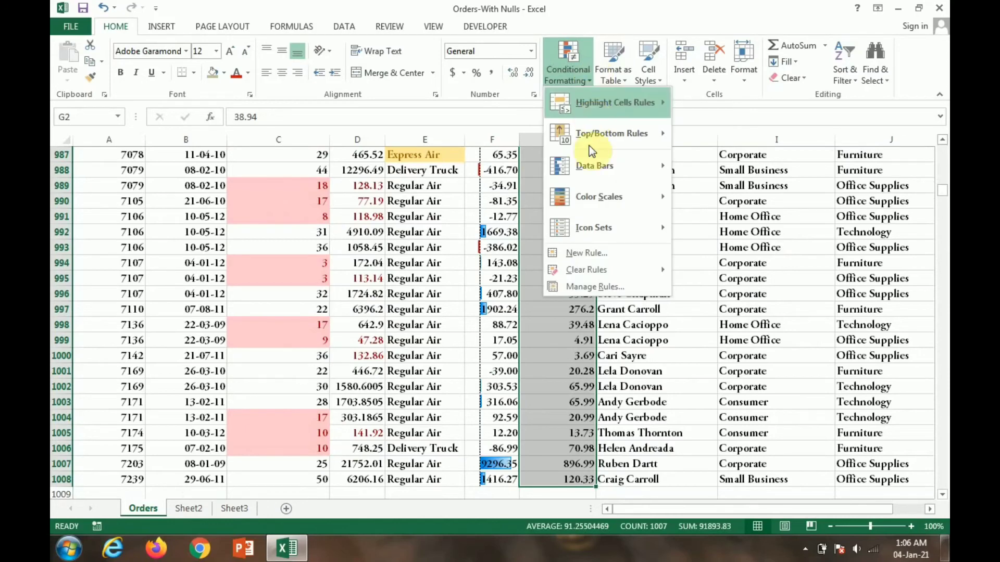
mouse_move(589, 198)
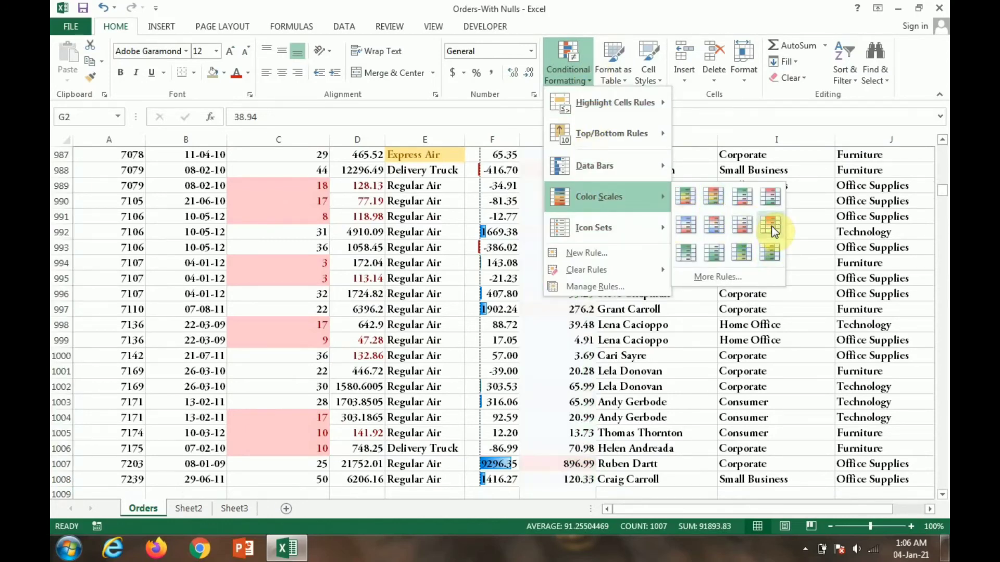
left_click(715, 221)
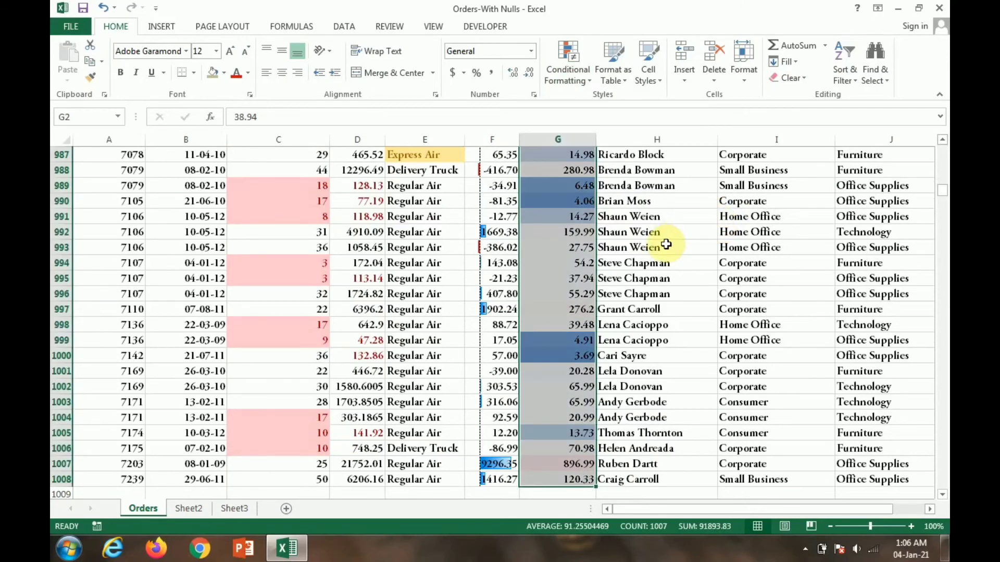
Examine the Unit Price color shading from the first data rows down to G17
key("ctrl+shift+Up")
key("Down")
key("Down")
key("Down")
key("Down")
key("Down")
key("Down")
key("Down")
key("Down")
key("Down")
key("Down")
key("Down")
key("Down")
key("Down")
key("Down")
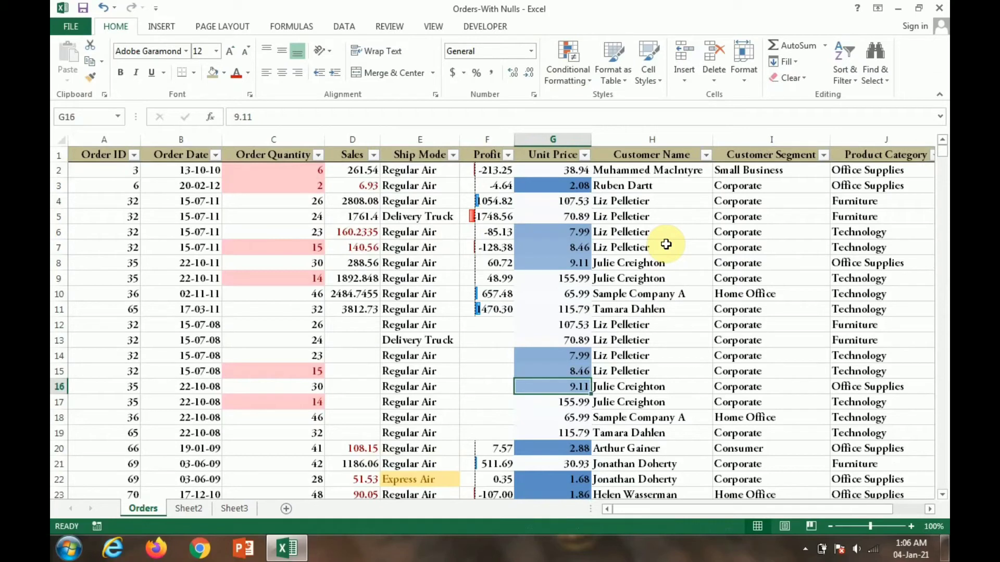
key("Down")
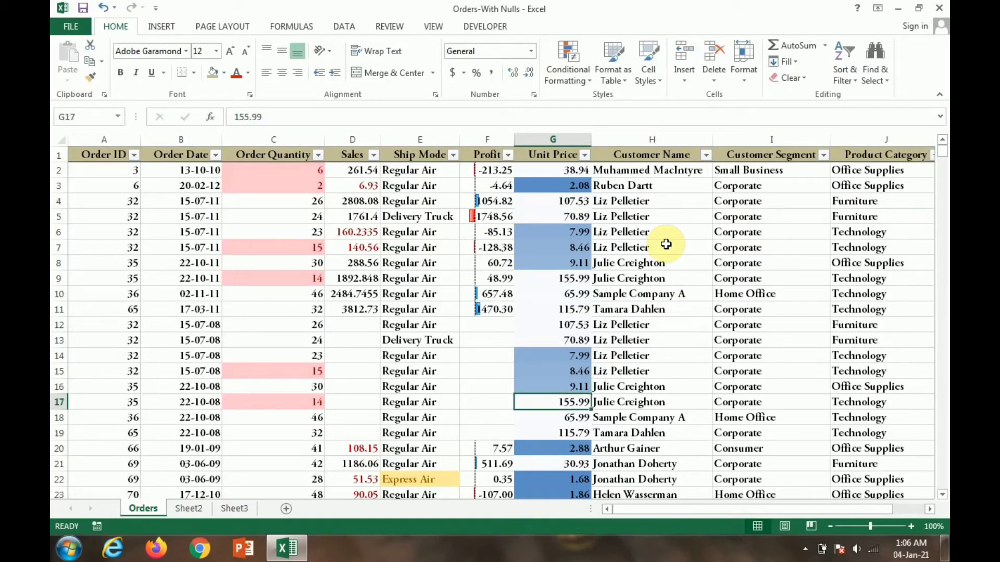
Continue examining the Unit Price color shading from row 18 down to about row 33
key("Down")
key("Down")
key("Down")
key("Down")
key("Down")
key("Down")
key("Down")
key("Down")
key("Down")
key("Down")
key("Down")
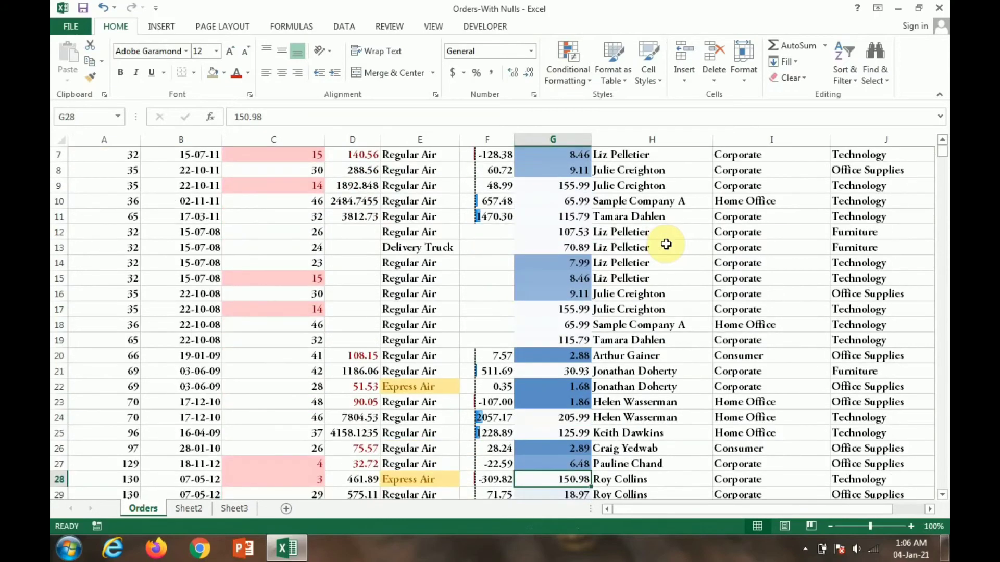
key("Down")
key("Down")
key("Down")
key("Down")
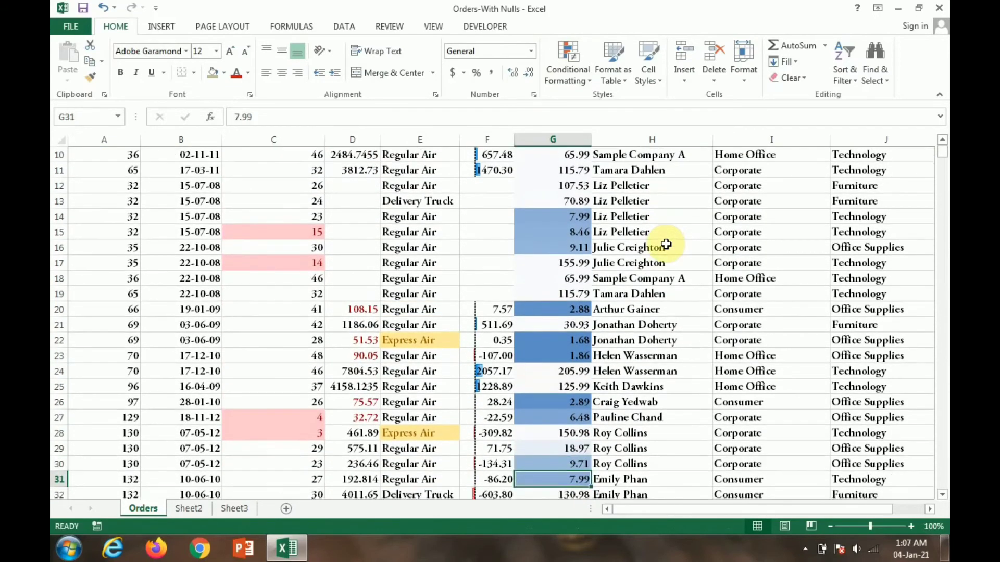
key("Down")
key("Down")
Compare the shading of the neighbouring low and high unit prices between rows 33 and 28
key("Up")
key("Up")
key("Up")
key("Up")
key("Up")
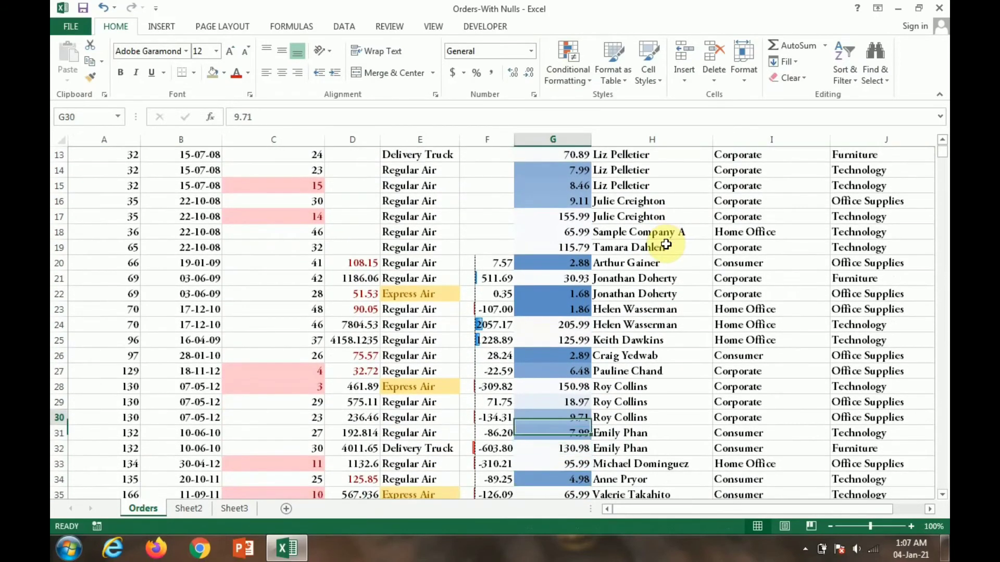
key("Down")
key("Up")
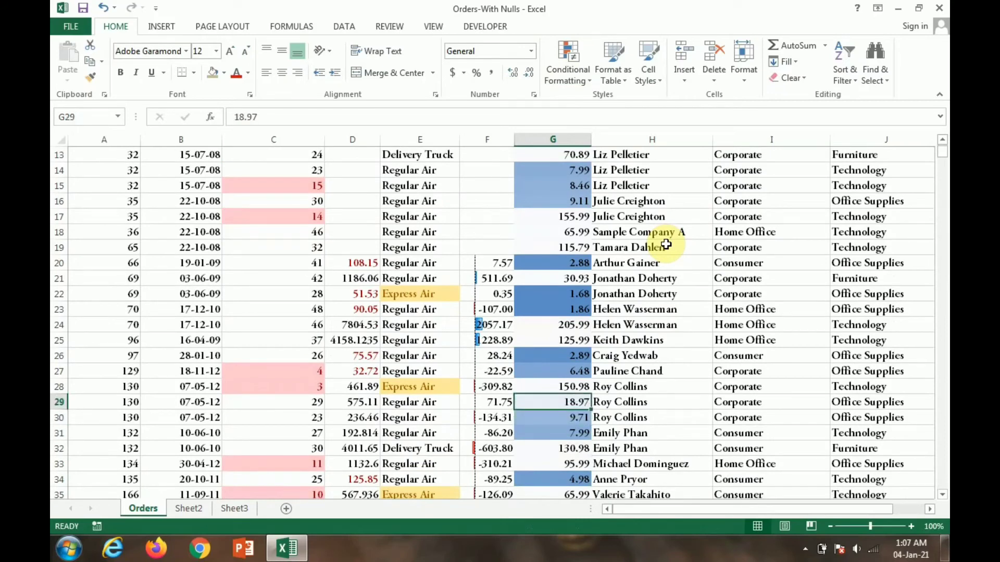
key("Up")
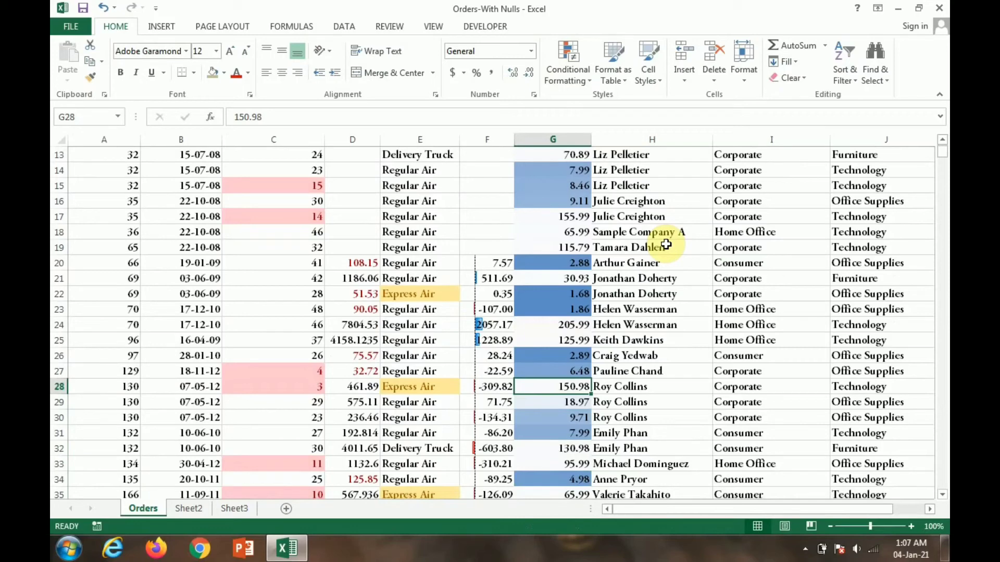
Review the Unit Price shading upward from row 27 to about row 16
key("Up")
key("Up")
key("Up")
key("Up")
key("Up")
key("Up")
key("Up")
key("Up")
key("Up")
key("Up")
key("Up")
key("Up")
key("Down")
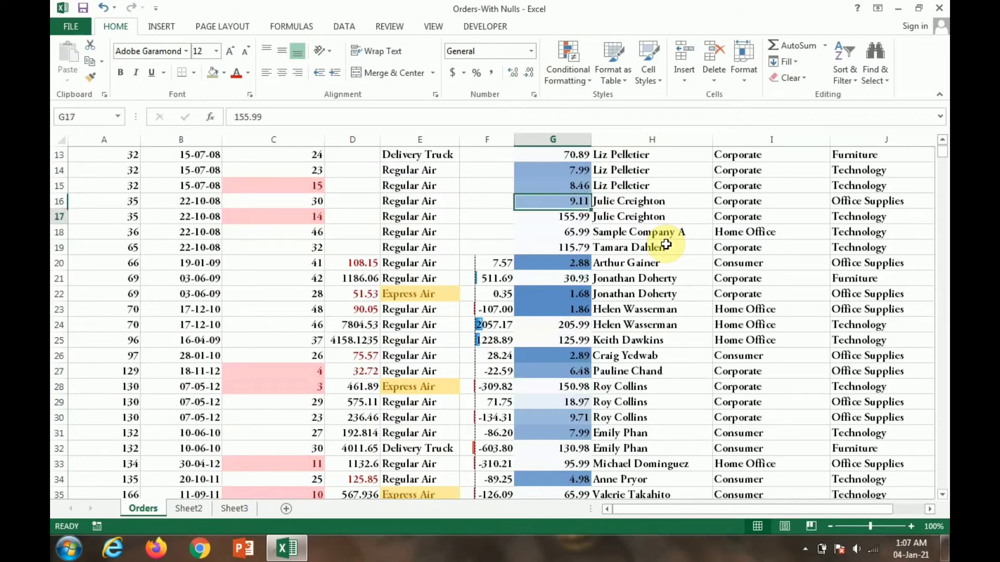
Examine the blue, white and reddish Unit Price shades from row 18 down to G62
key("Down")
key("Down")
key("Down")
key("Down")
key("Down")
key("Down")
key("Down")
key("Down")
key("Down")
key("Down")
key("Down")
key("Down")
key("Down")
key("Down")
key("Down")
key("Down")
key("Down")
key("Down")
key("Down")
key("Down")
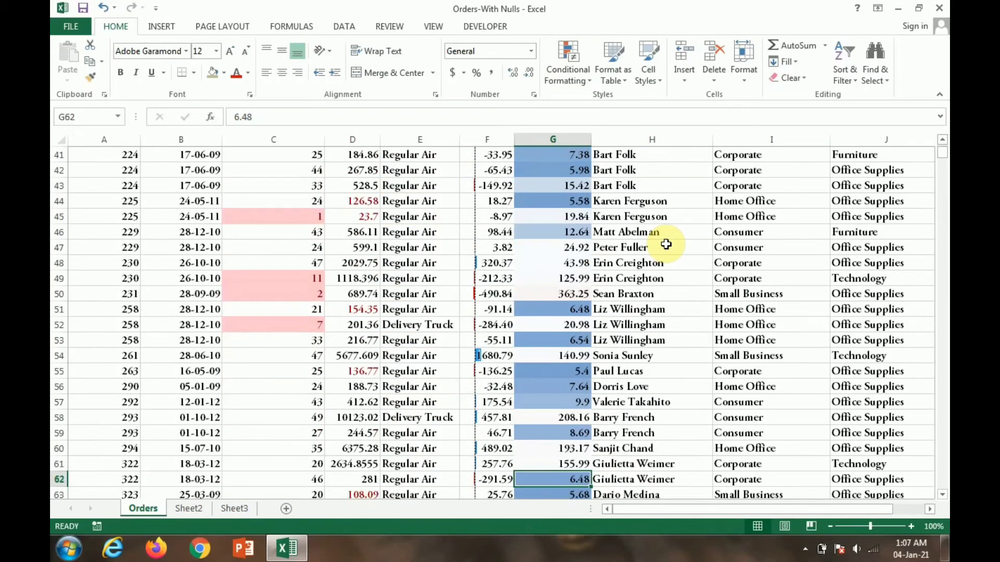
left_click(568, 73)
mouse_move(640, 229)
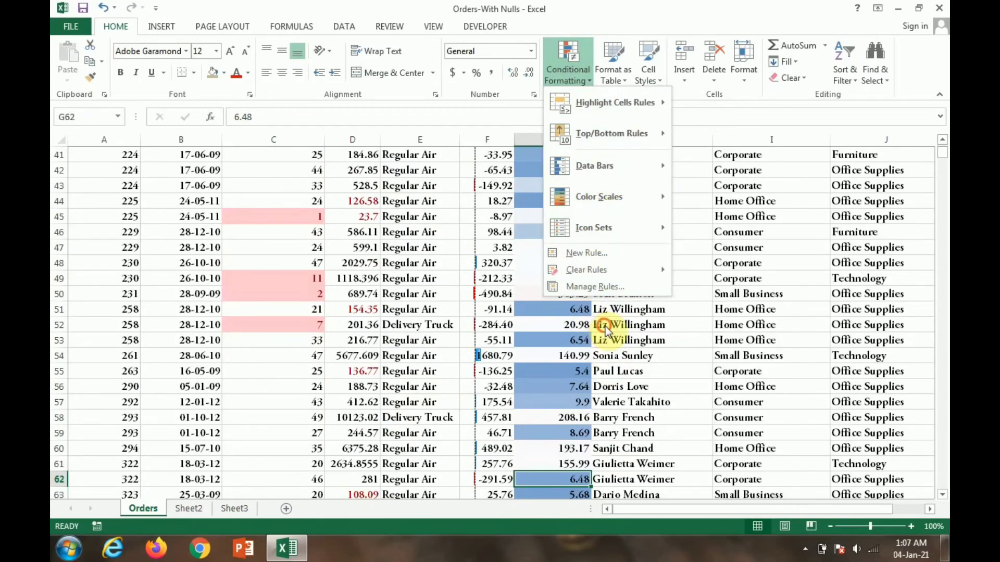
key("Escape")
key("Up")
key("Up")
key("Up")
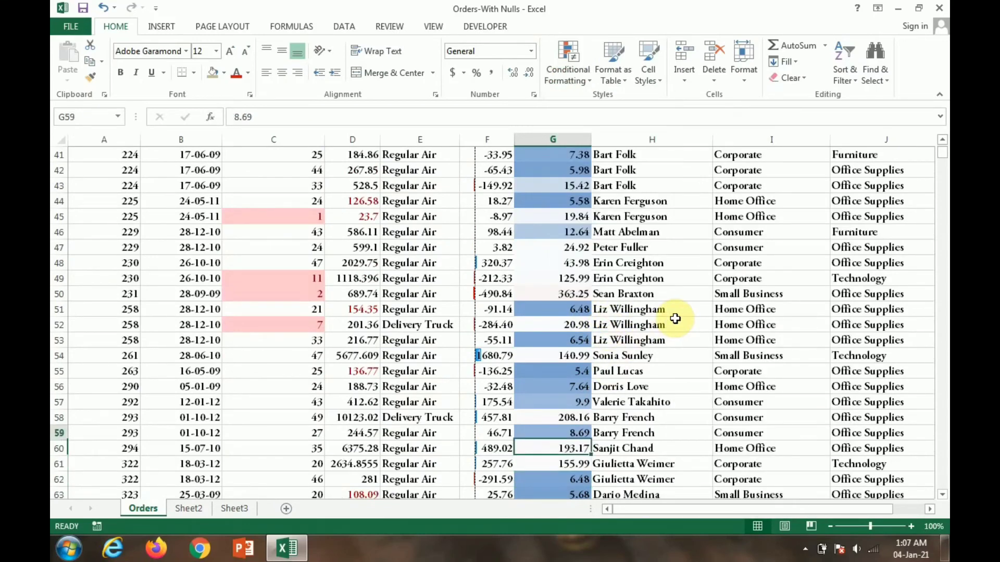
Review the Unit Price color shading from row 59 back up to the column header
key("Up")
key("Up")
key("Up")
key("Up")
key("Up")
key("Up")
key("Up")
key("Up")
key("Up")
key("Up")
key("Up")
key("Up")
key("Up")
key("Up")
key("Up")
key("Up")
key("Up")
key("Up")
key("Up")
key("Up")
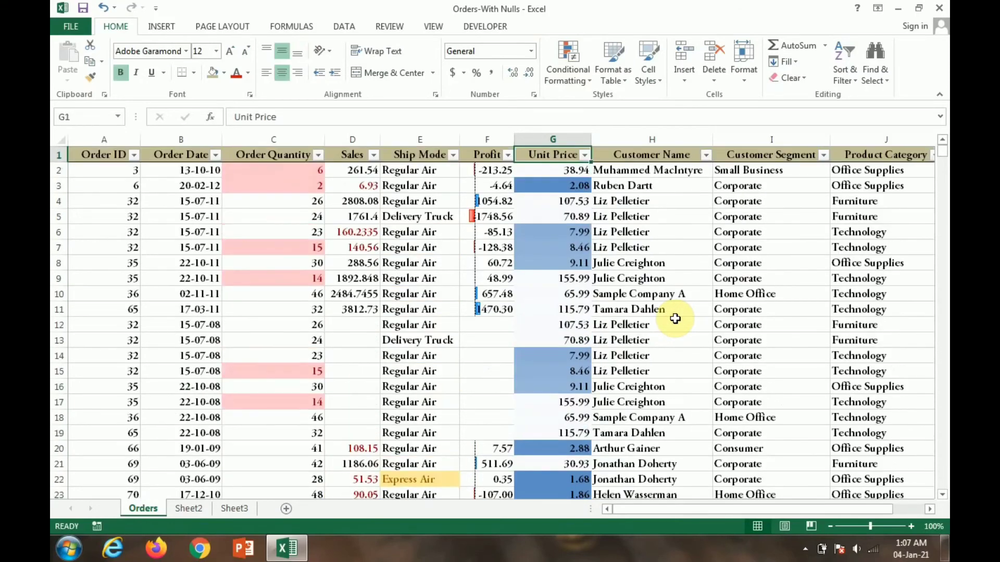
key("Left")
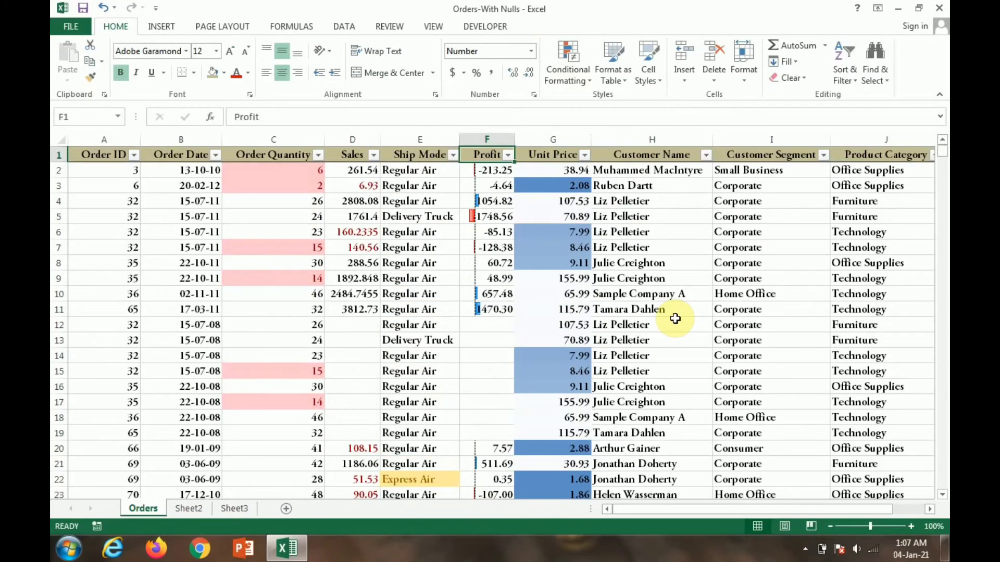
key("Right")
key("Left")
key("Left")
key("Left")
key("Left")
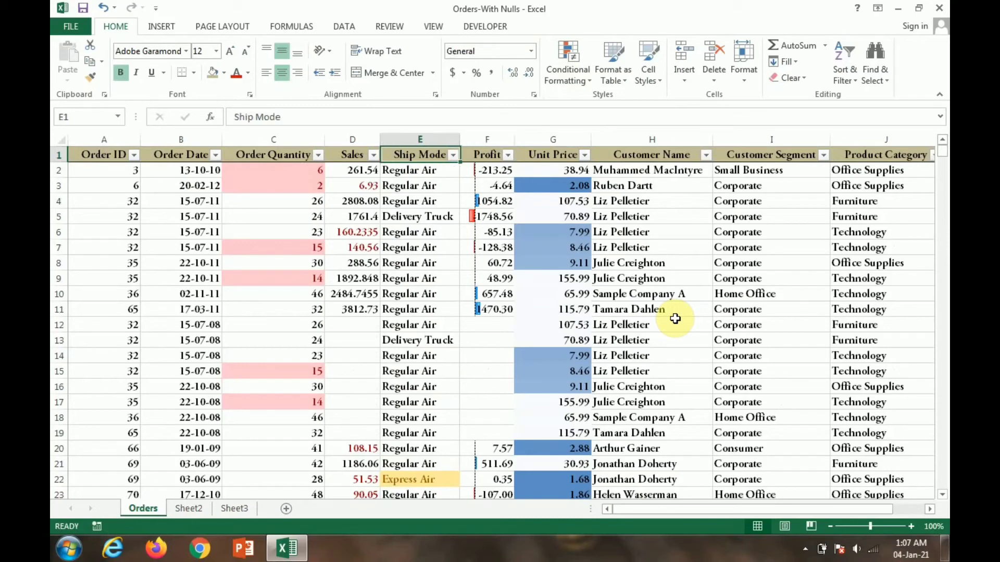
key("Right")
key("Right")
key("Right")
key("Right")
Clear the conditional formatting rules from the Unit Price values in G2:G1008
key("Down")
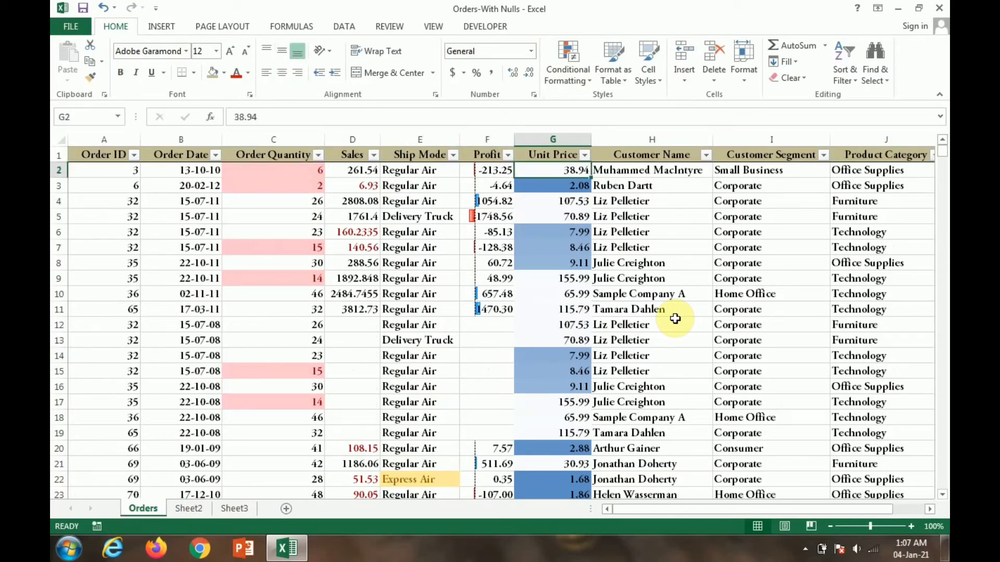
key("ctrl+shift+Down")
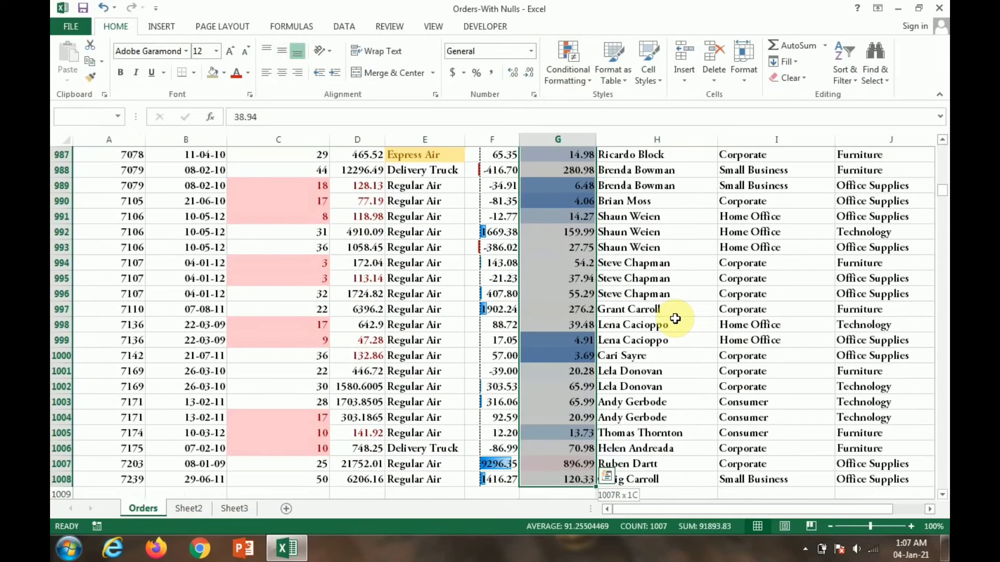
left_click(567, 68)
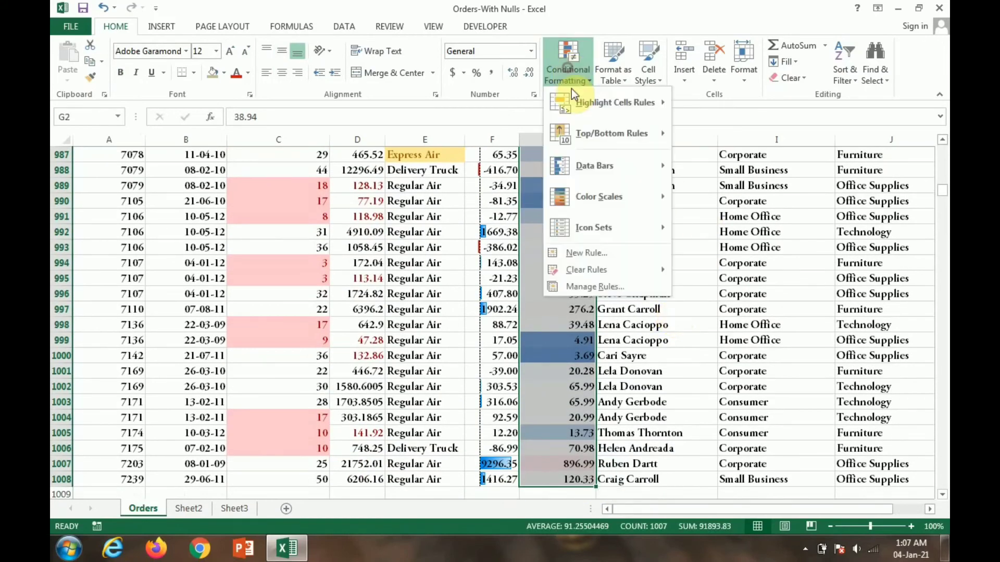
mouse_move(662, 268)
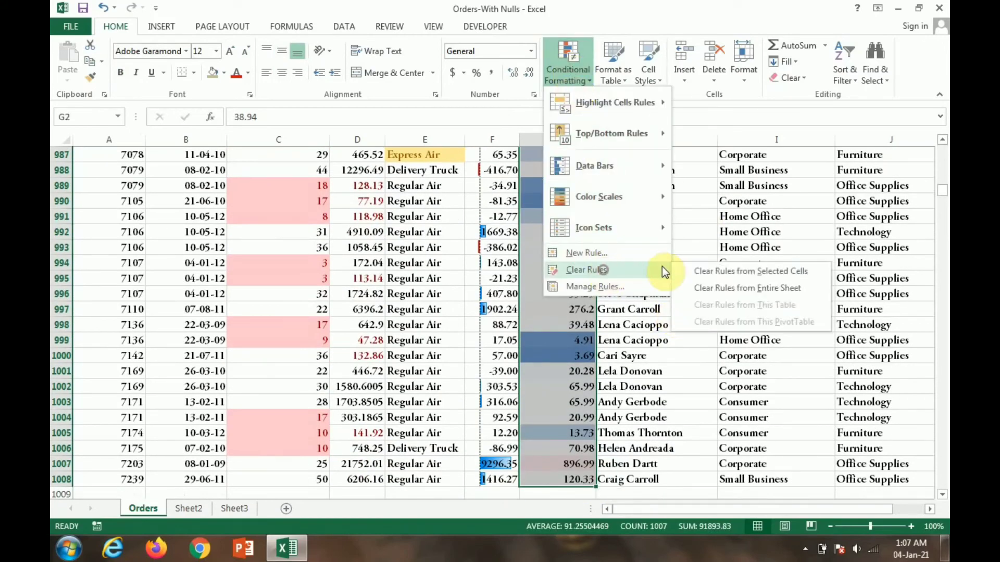
left_click(701, 271)
scroll(602, 222, "up", 1)
scroll(602, 222, "up", 14)
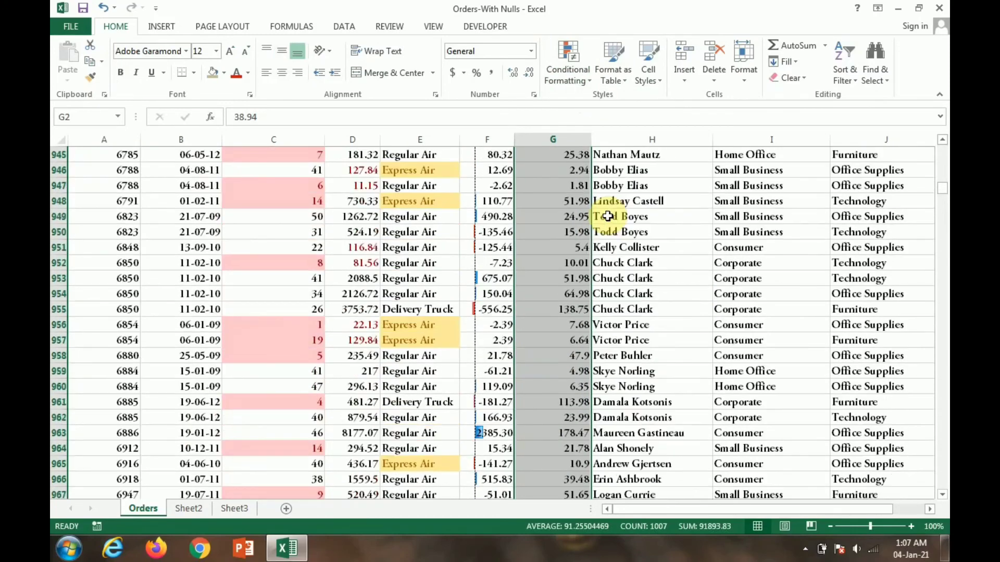
key("ctrl+shift+Up")
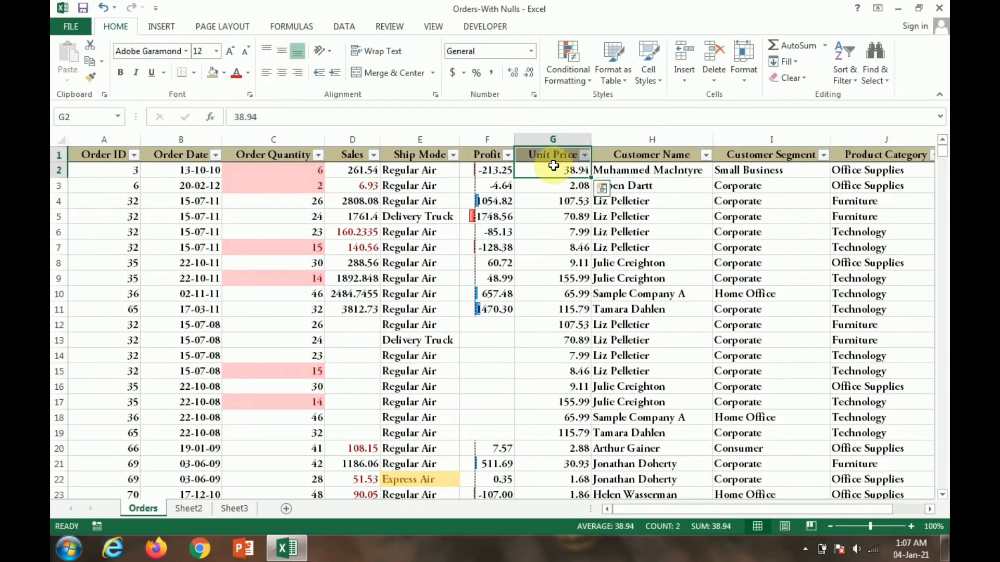
Preview the icon set styles on the Unit Price values from G2 down to G1008
left_click(545, 166)
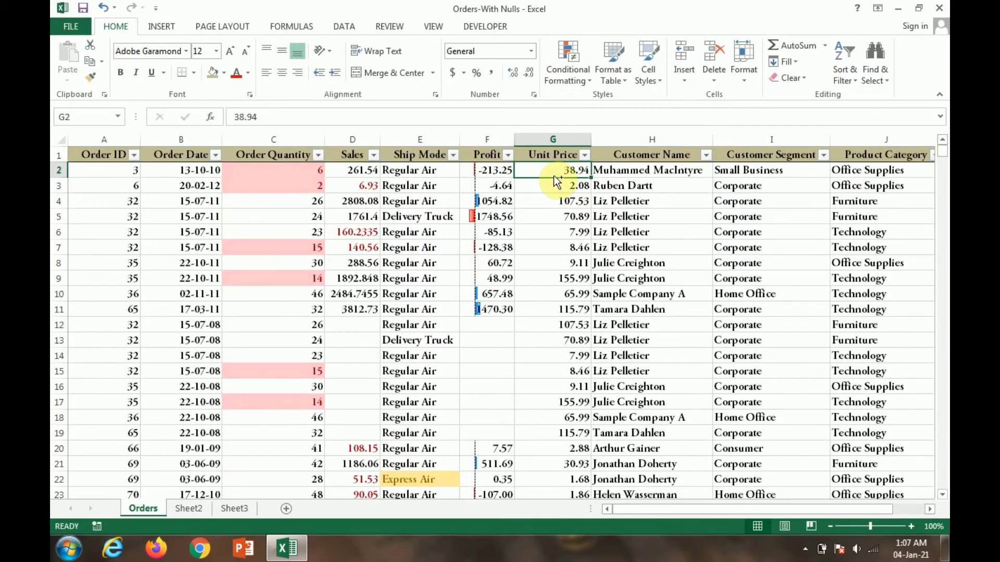
key("ctrl+shift+Down")
left_click(554, 83)
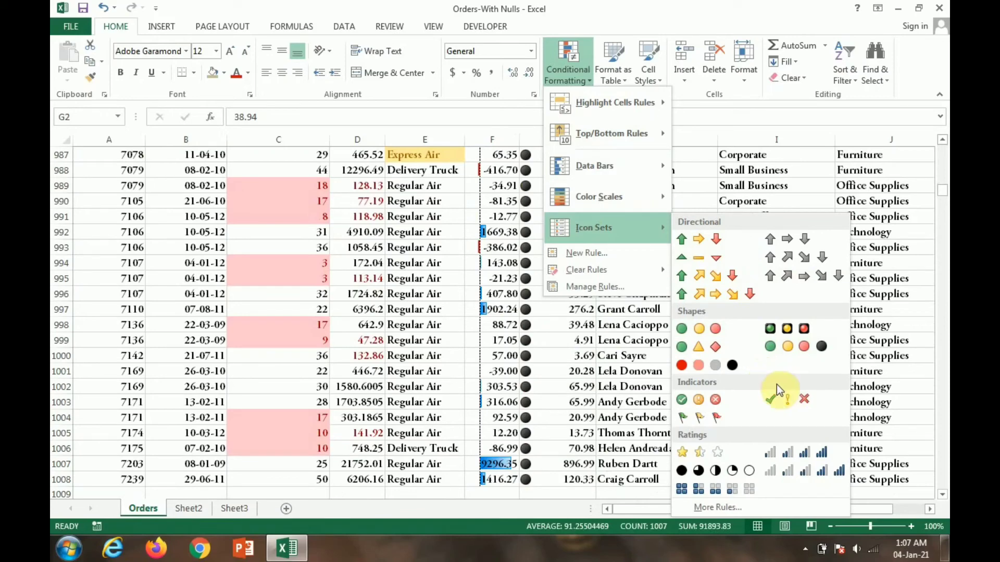
left_click(503, 373)
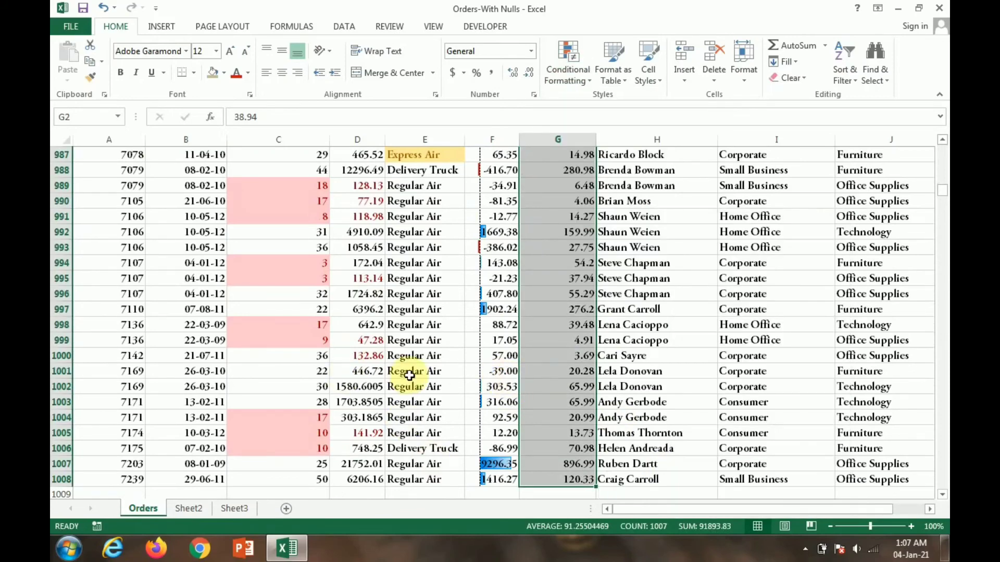
key("Left")
key("Left")
key("Left")
key("Left")
key("Left")
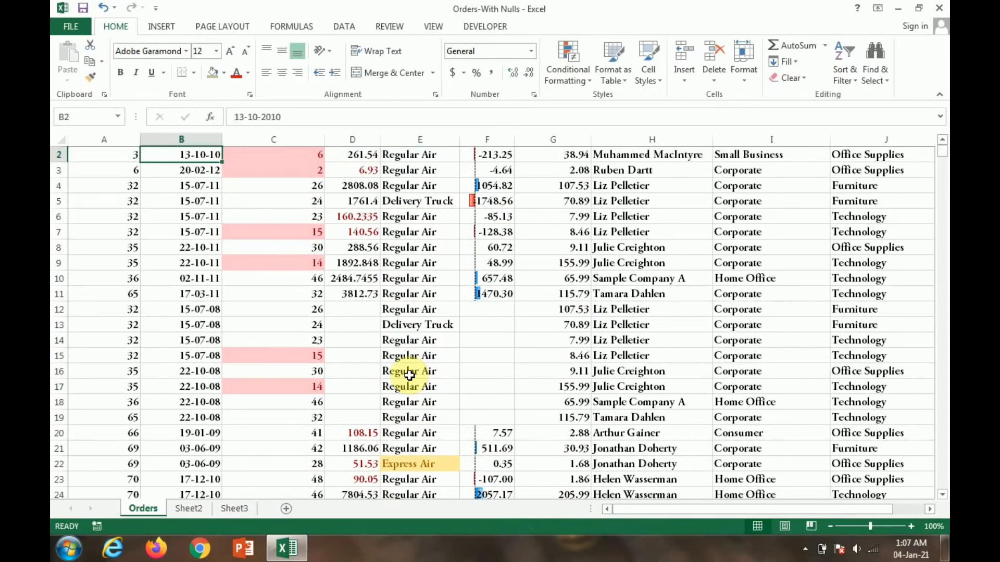
key("Left")
key("Up")
key("Right")
key("Right")
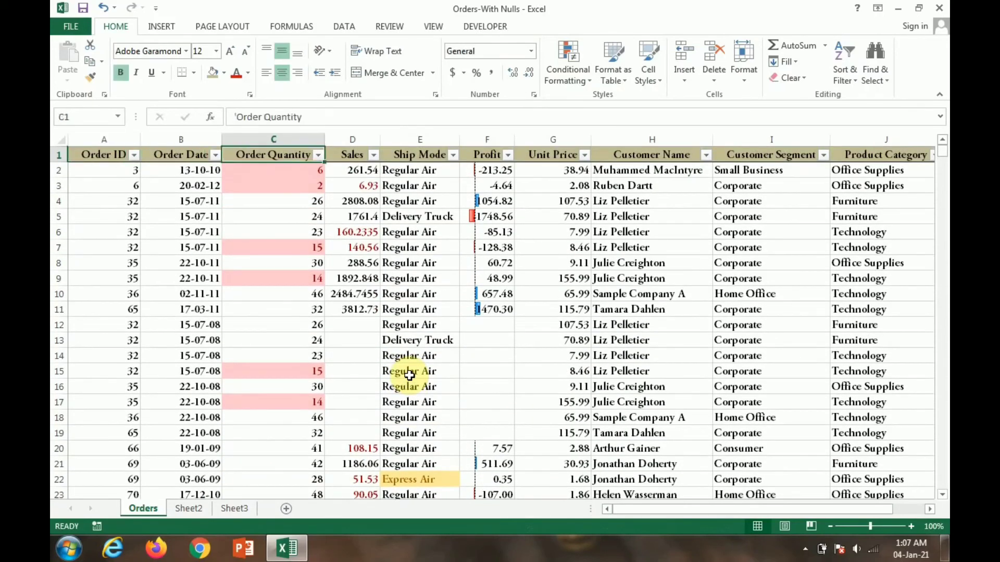
key("Right")
key("Down")
key("Left")
key("ctrl+shift+Down")
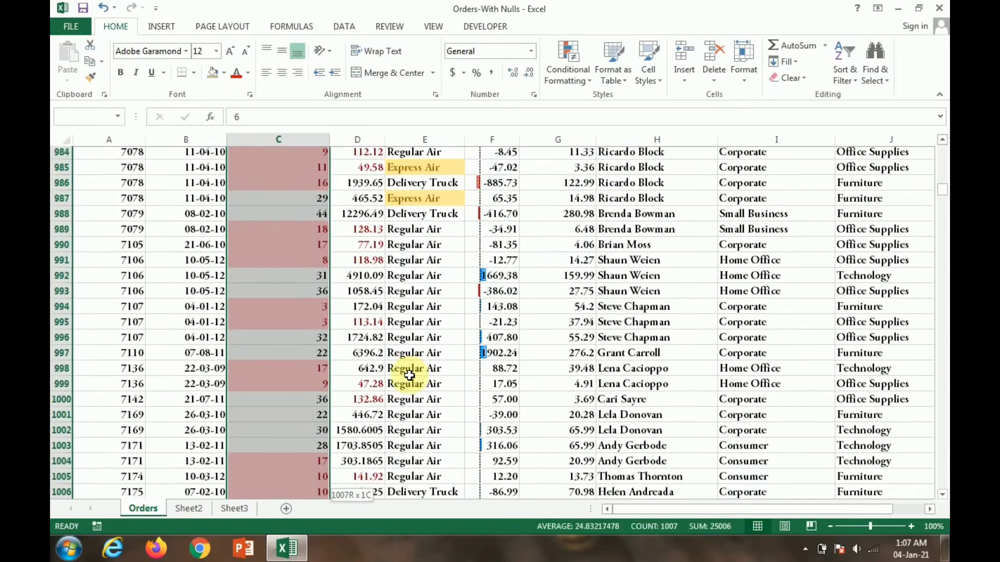
right_click(538, 155)
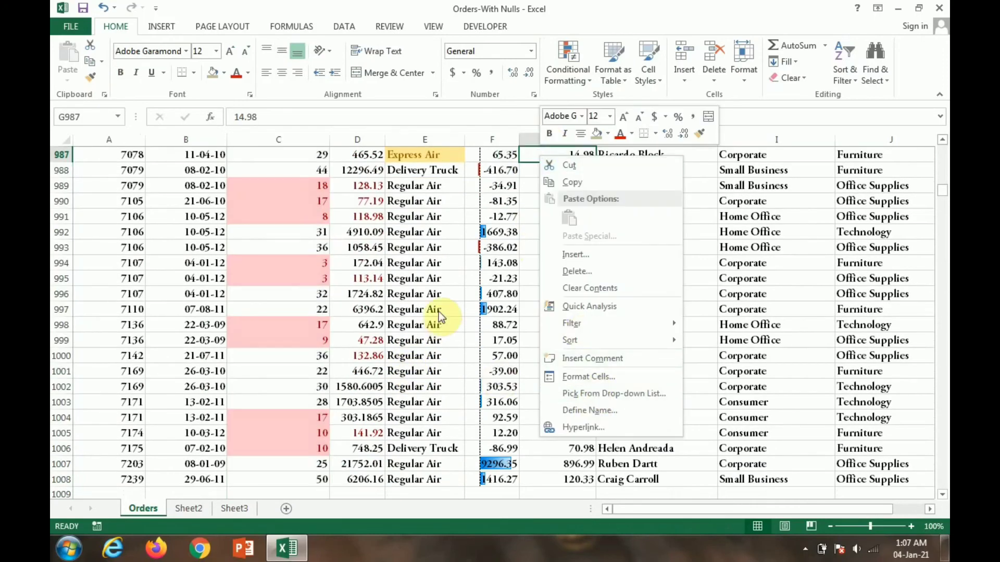
key("Escape")
key("ctrl+shift+Up")
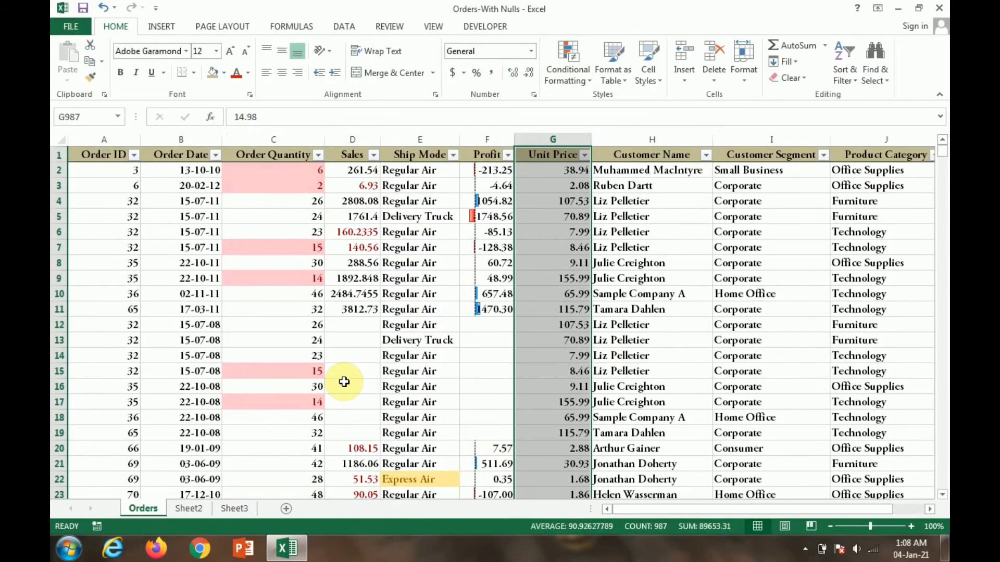
key("Left")
key("Left")
key("ctrl+shift+Left")
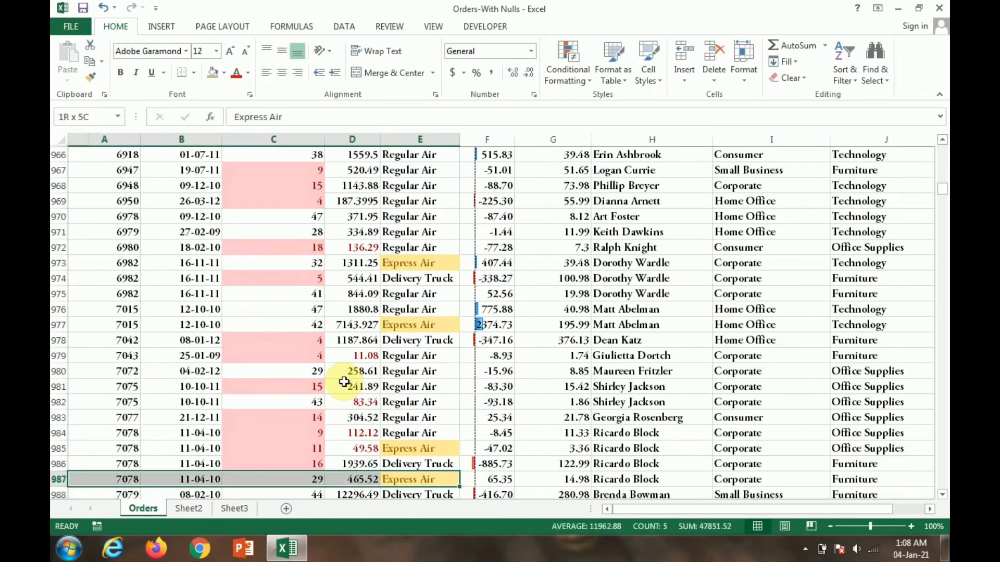
key("ctrl+shift+Up")
key("Up")
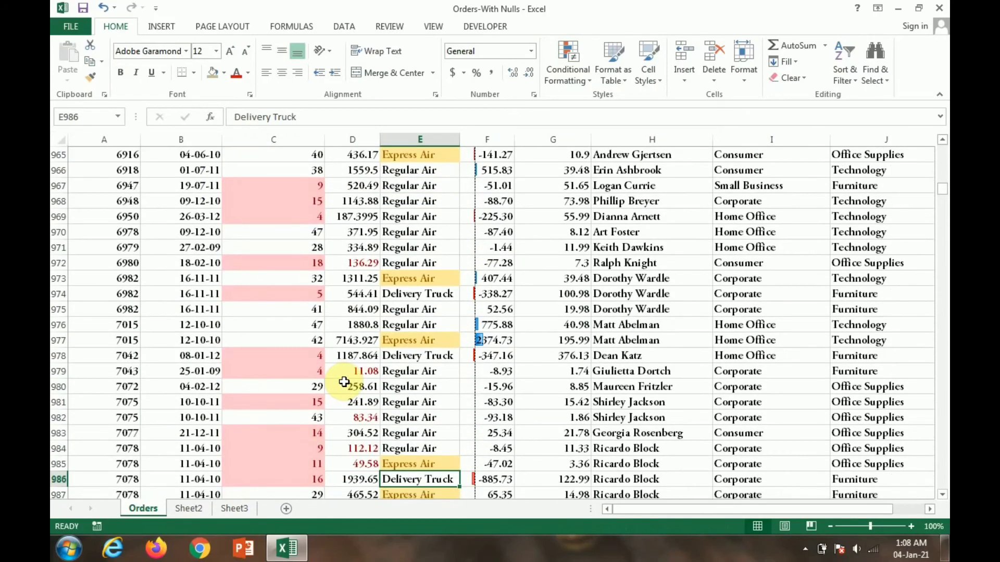
Apply the five-level signal-bar ratings icon set to the Order Quantity values in C2:C1008
key("ctrl+Up")
key("Left")
key("Left")
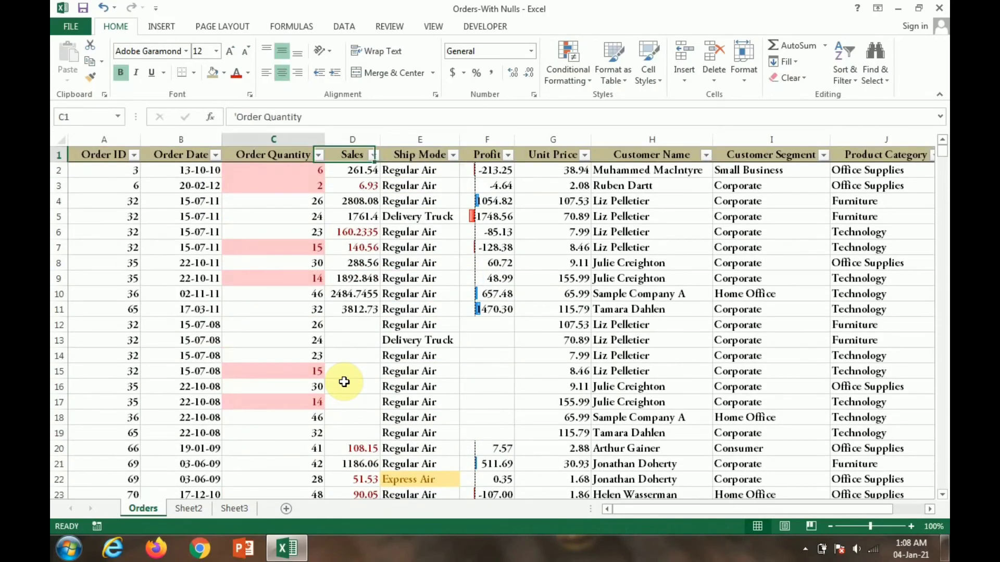
key("Down")
key("ctrl+shift+Down")
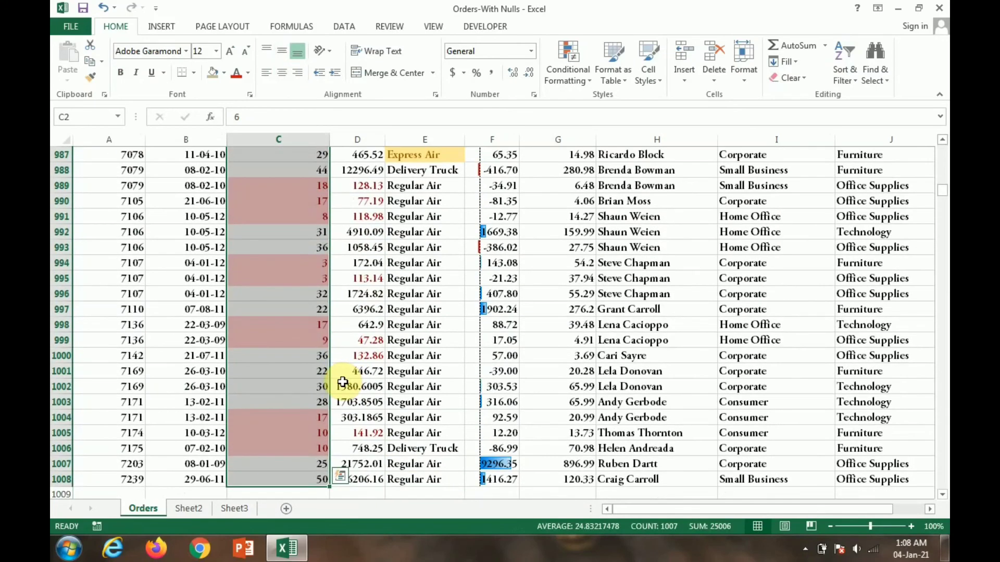
left_click(575, 76)
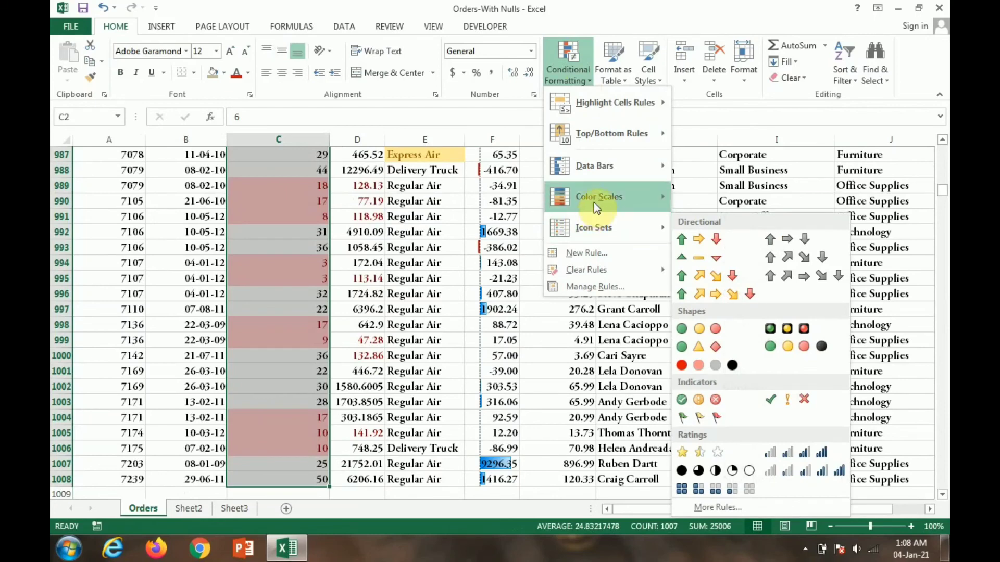
left_click(589, 224)
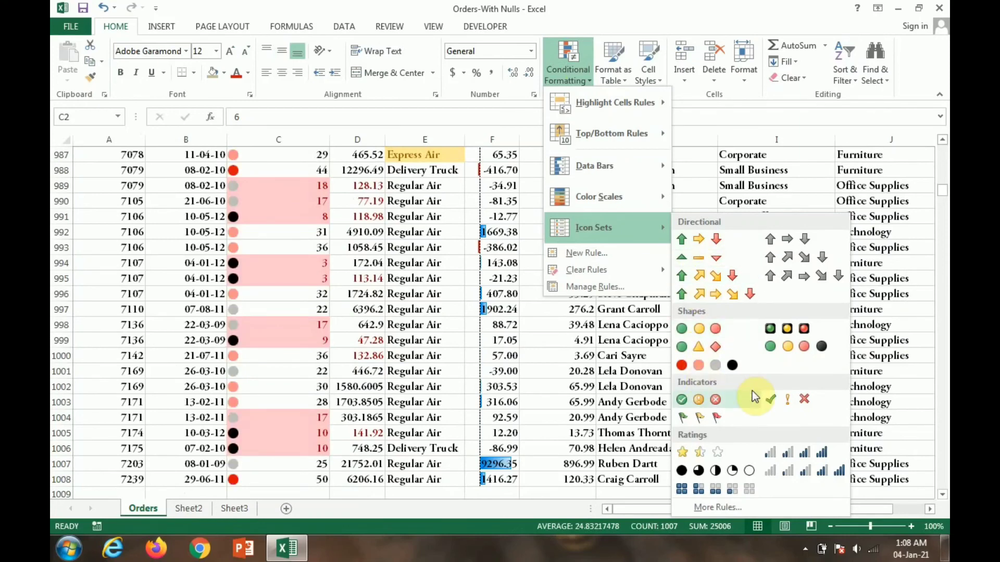
left_click(795, 473)
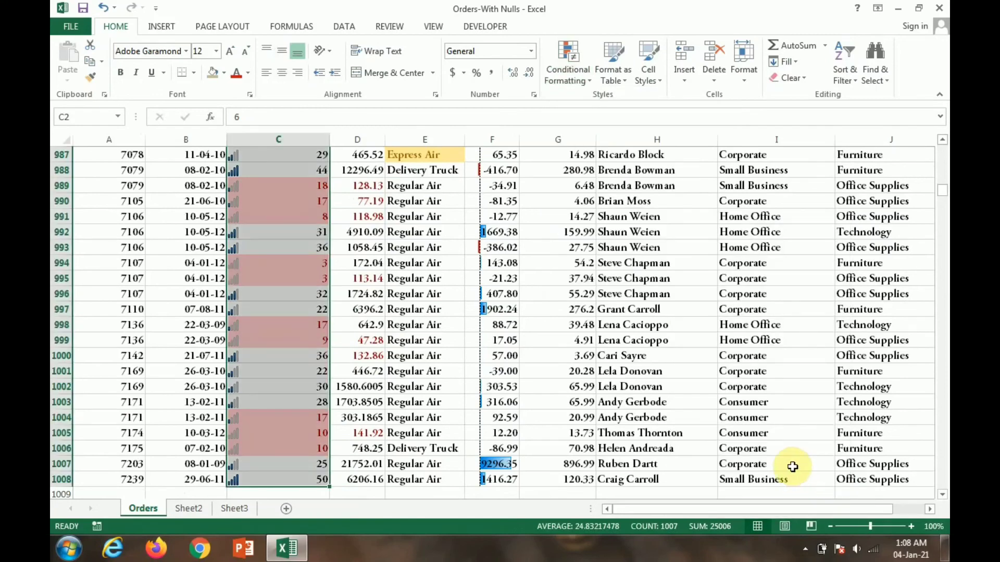
Examine how the signal-bar icons match the Order Quantity values from row 2 down to row 10
key("ctrl+shift+Up")
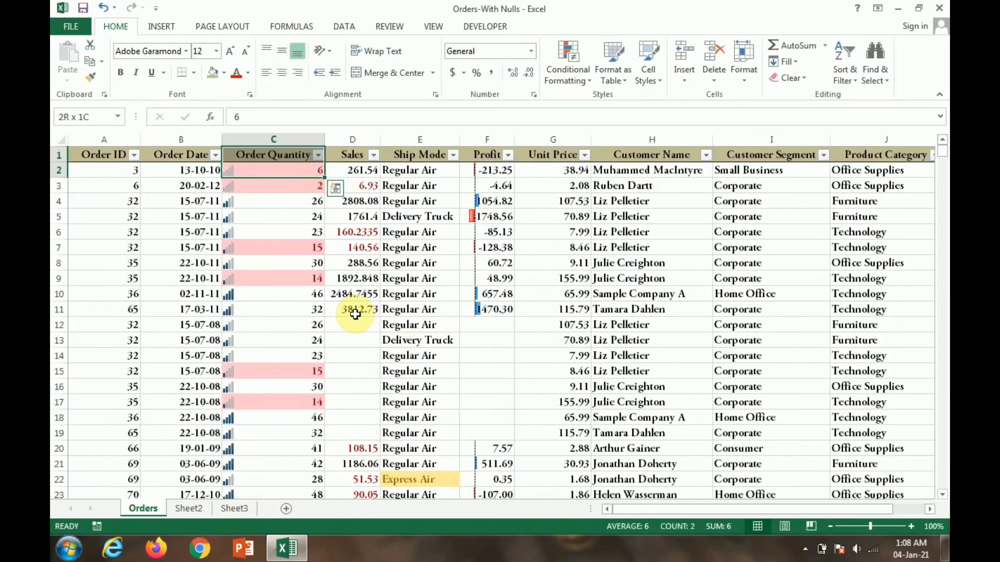
key("Down")
key("Down")
key("Down")
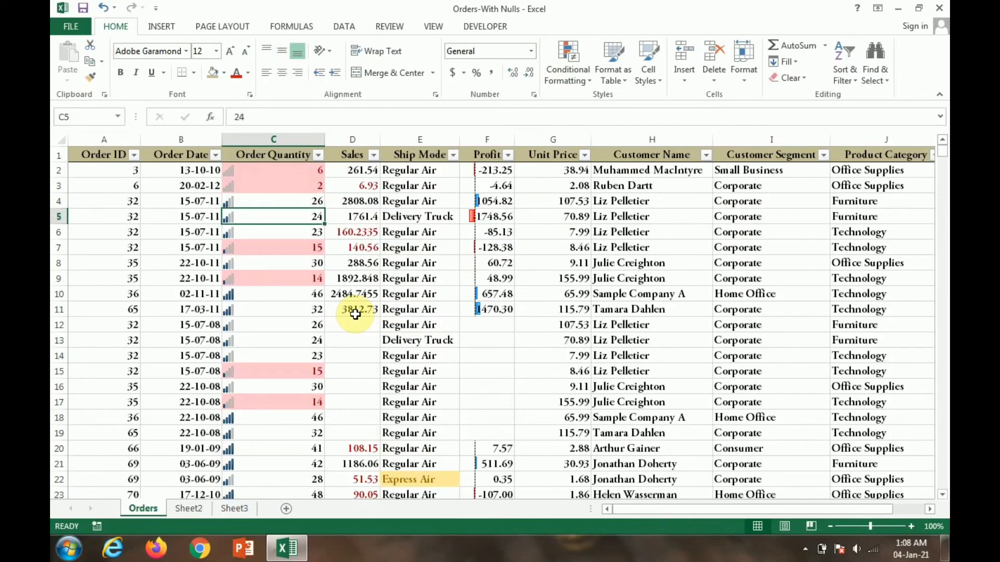
key("Down")
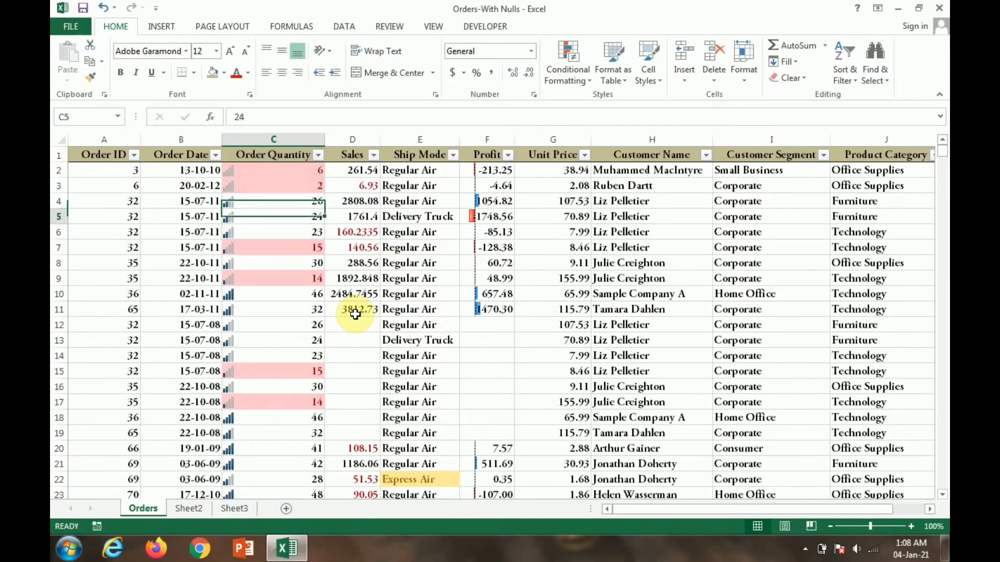
key("Down")
key("Down")
key("Down")
key("Down")
key("Down")
key("Down")
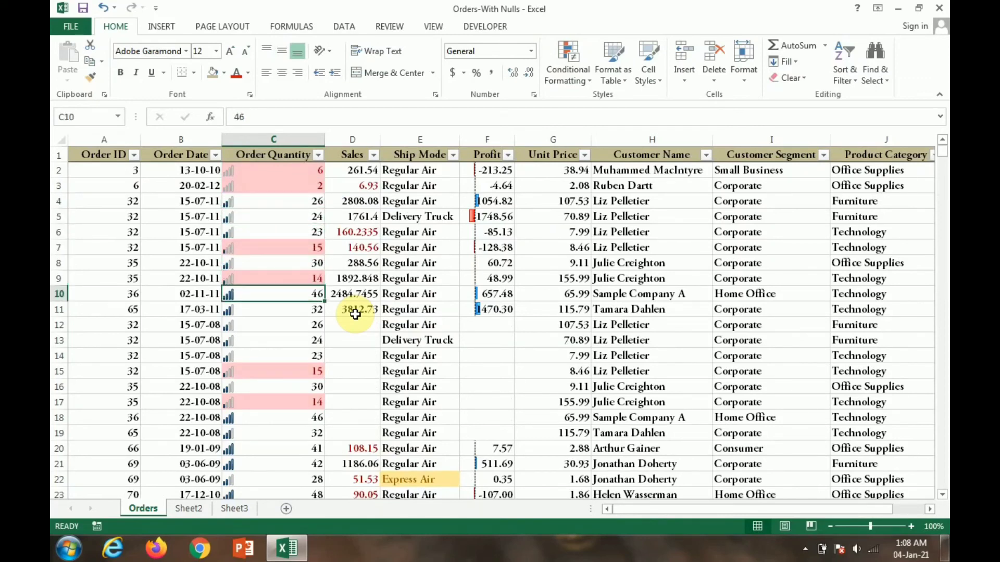
key("ctrl+Up")
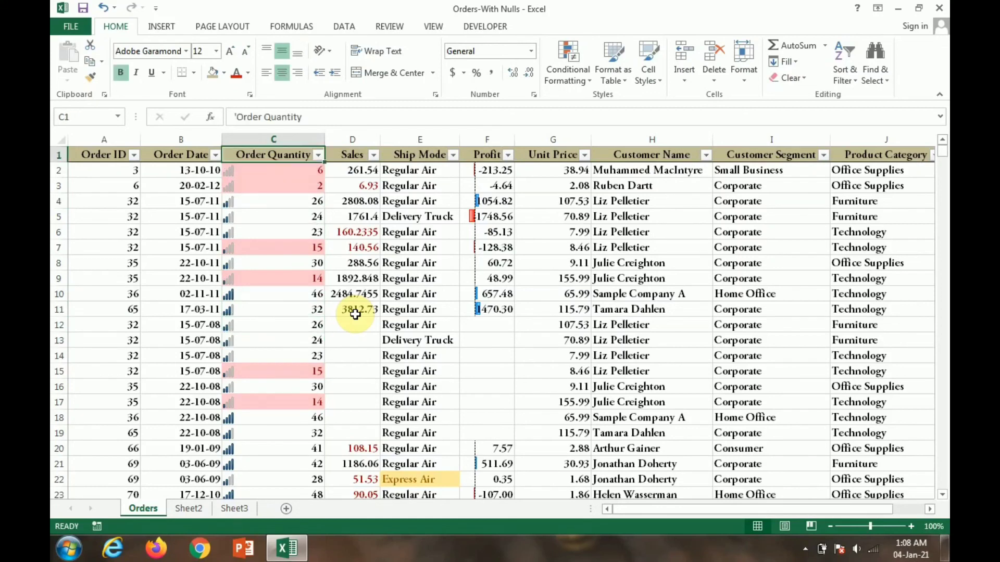
key("Down")
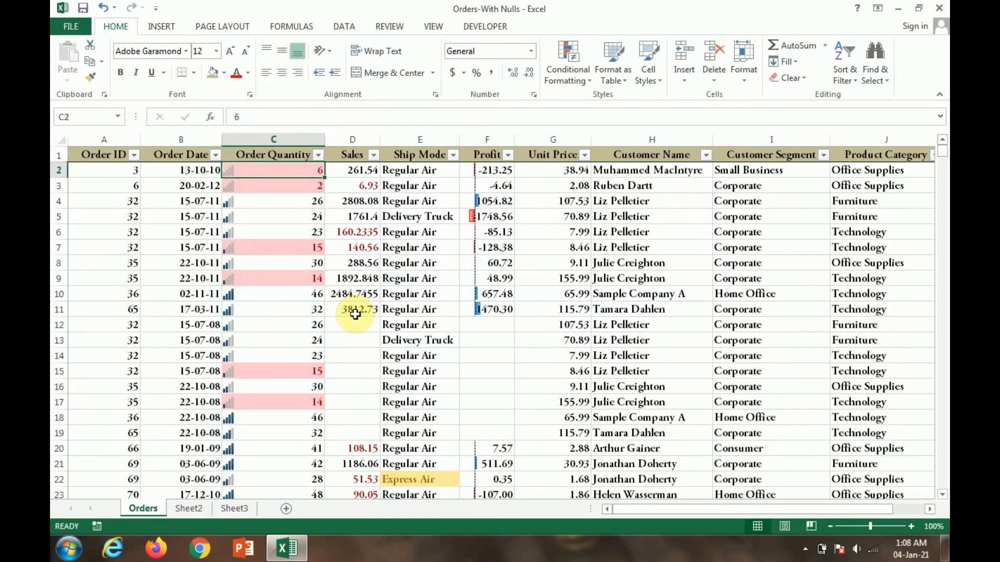
key("Right")
key("Right")
key("Right")
key("Right")
key("Right")
key("Right")
key("Right")
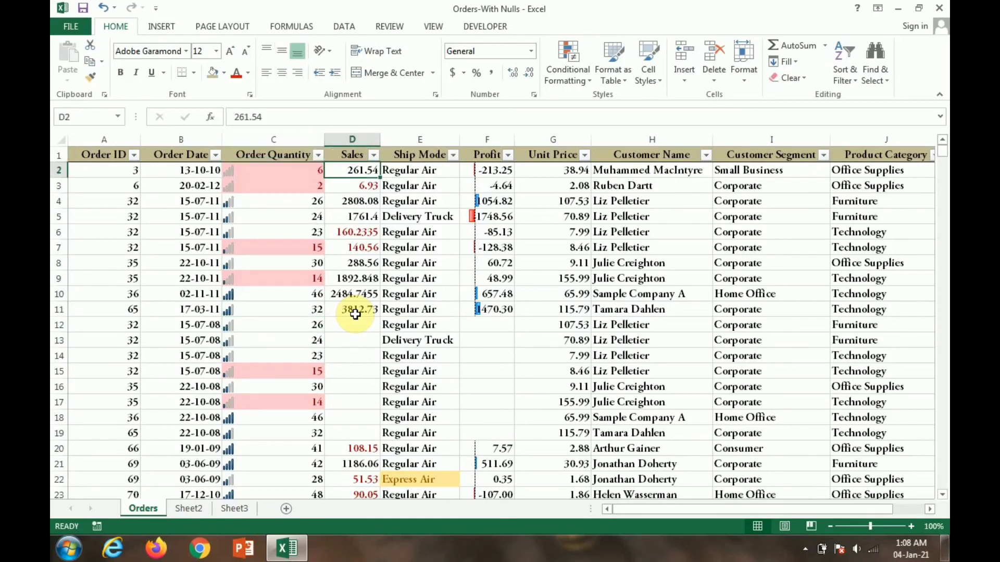
key("Left")
key("Left")
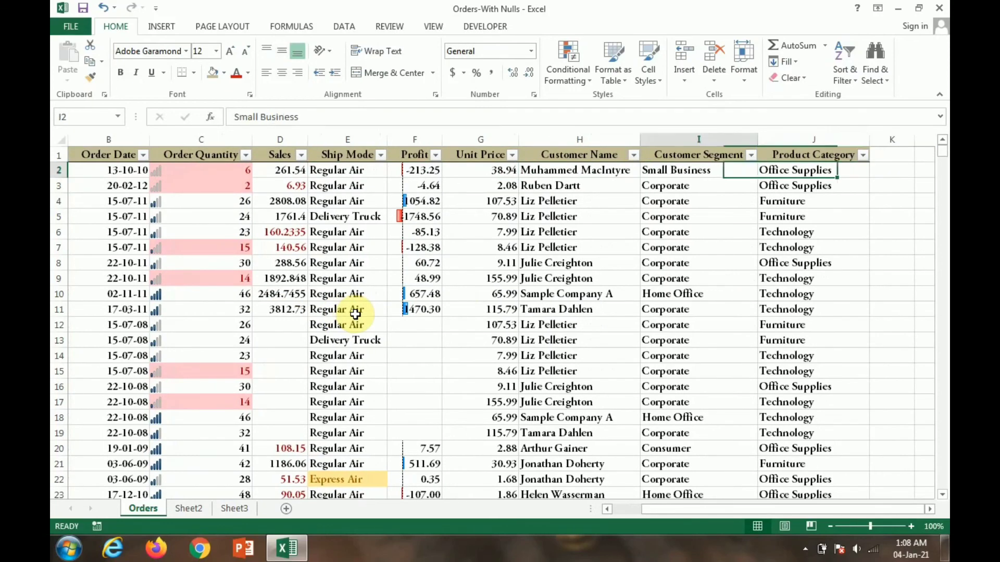
Preview the 3-Color Scale style and its minimum value types in a new formatting rule for A2, and discard the rule
key("ctrl+Left")
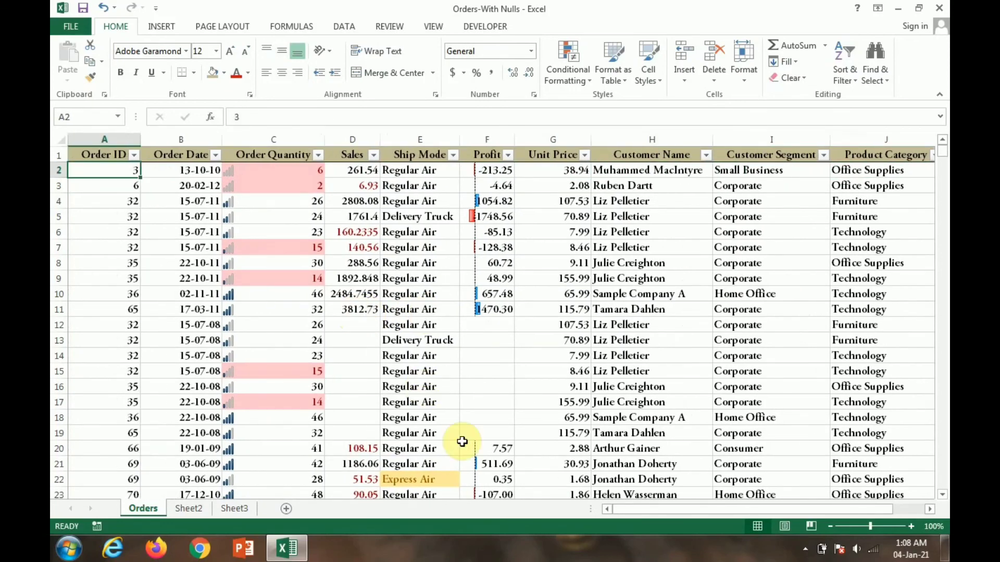
left_click(573, 80)
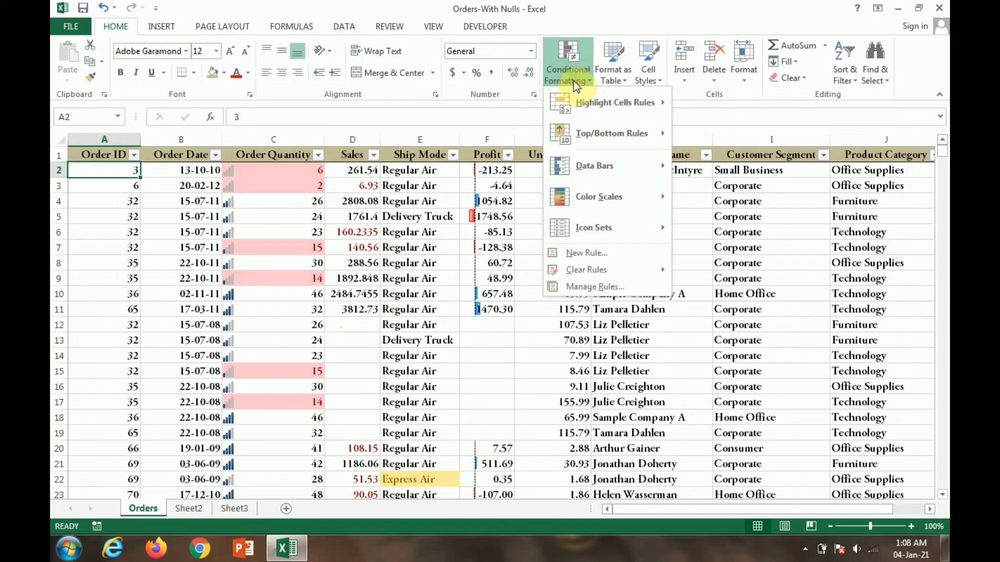
left_click(610, 255)
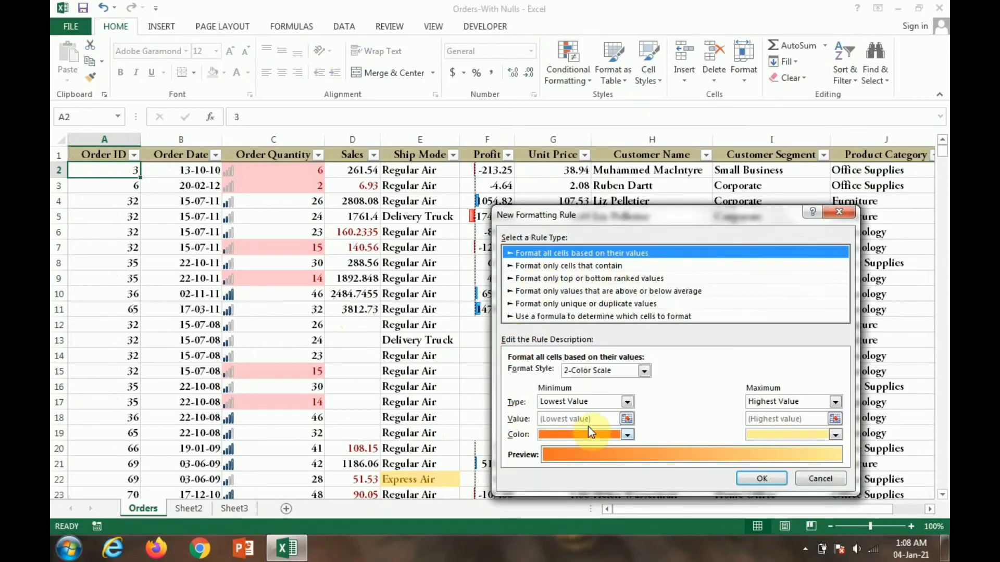
left_click(628, 402)
left_click(644, 370)
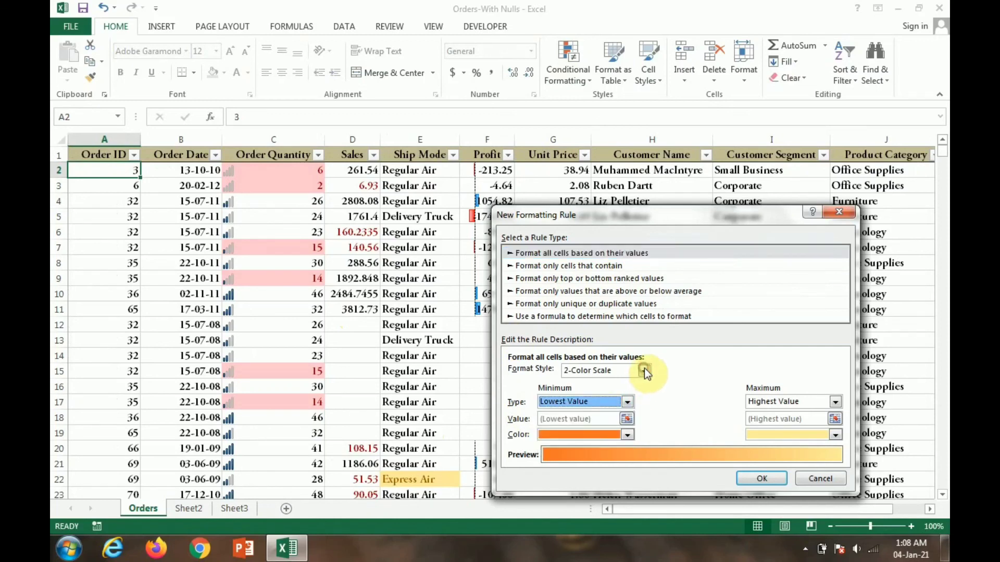
left_click(632, 391)
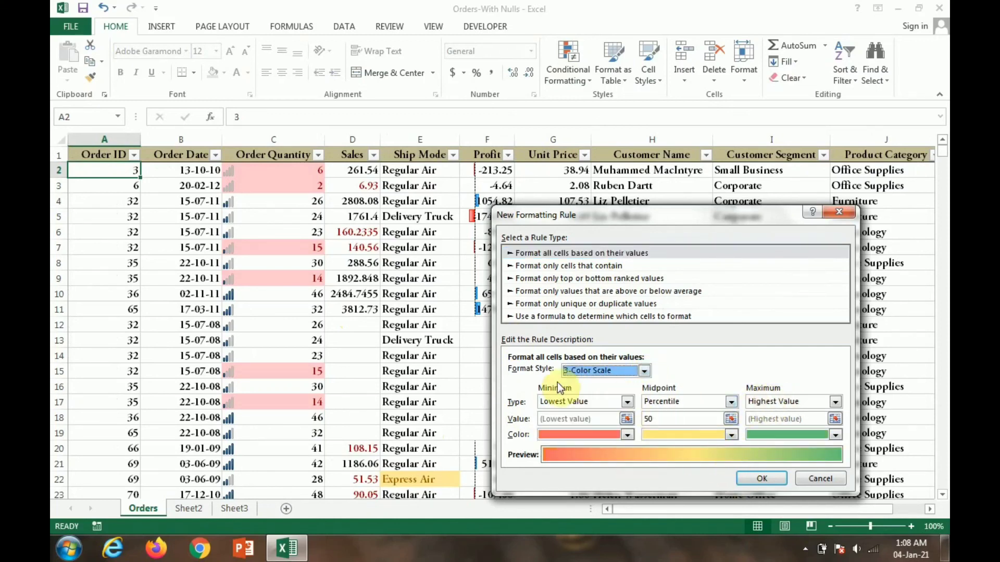
left_click(627, 401)
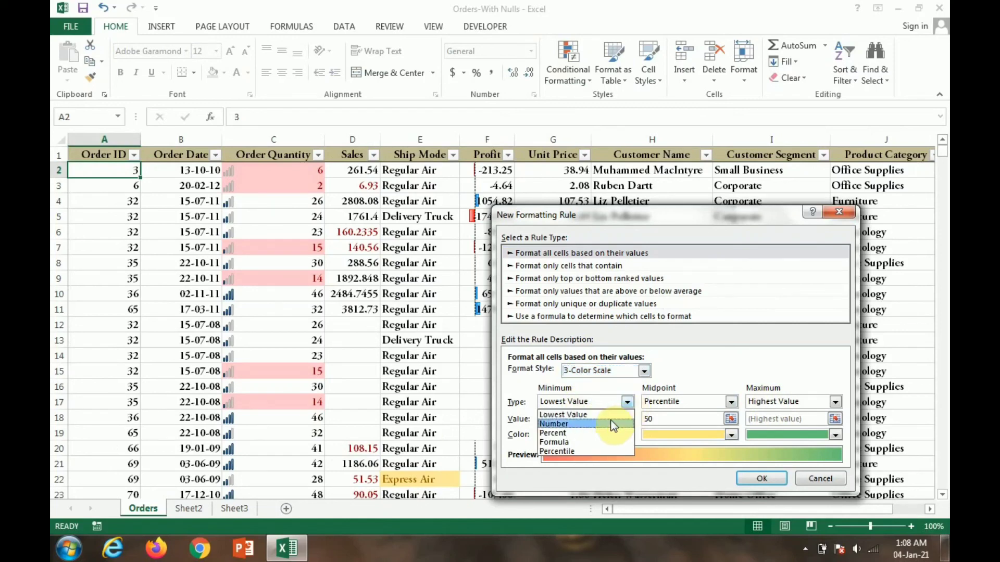
left_click(629, 402)
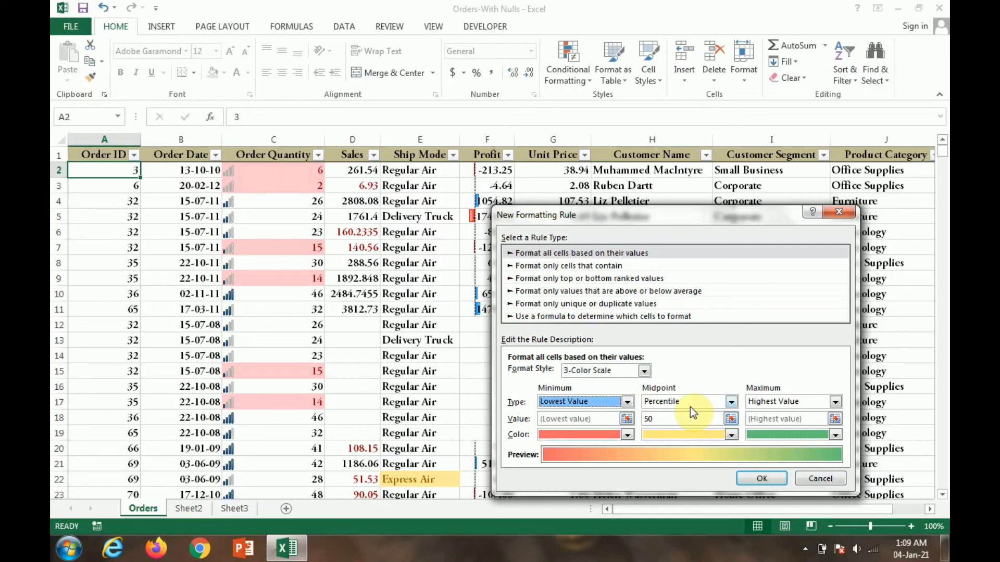
left_click(851, 208)
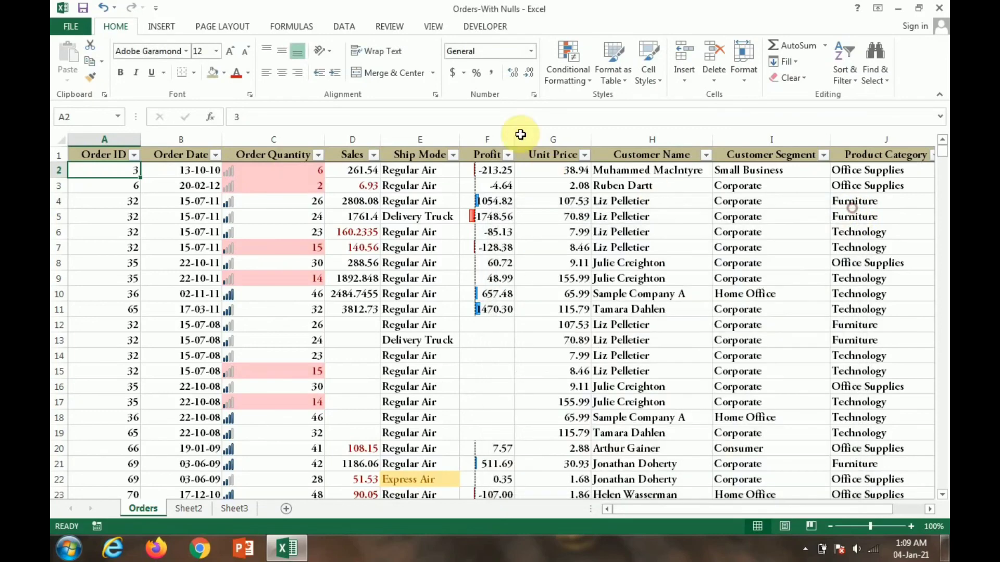
Open the conditional formatting options for cell A2 on the Orders sheet
left_click(567, 70)
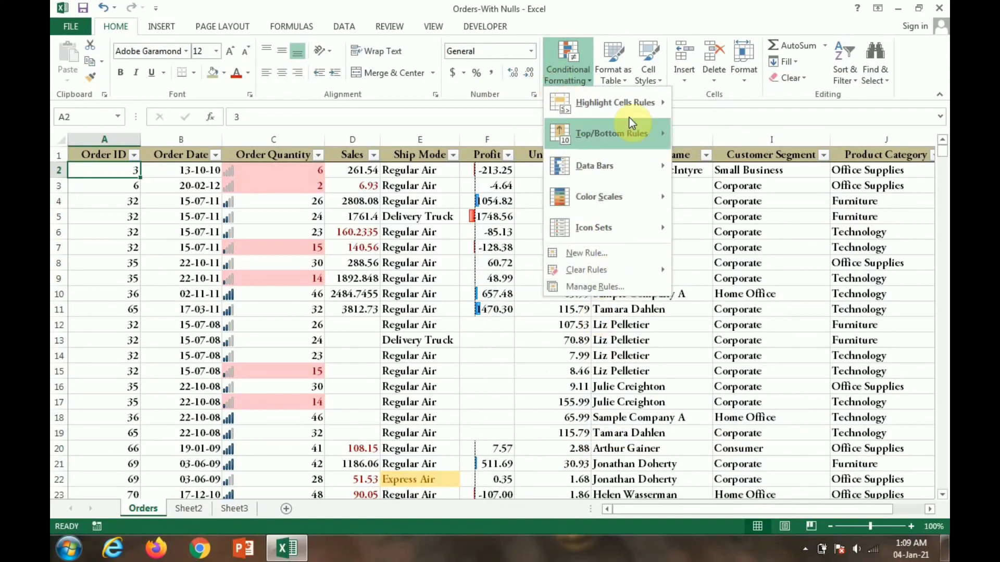